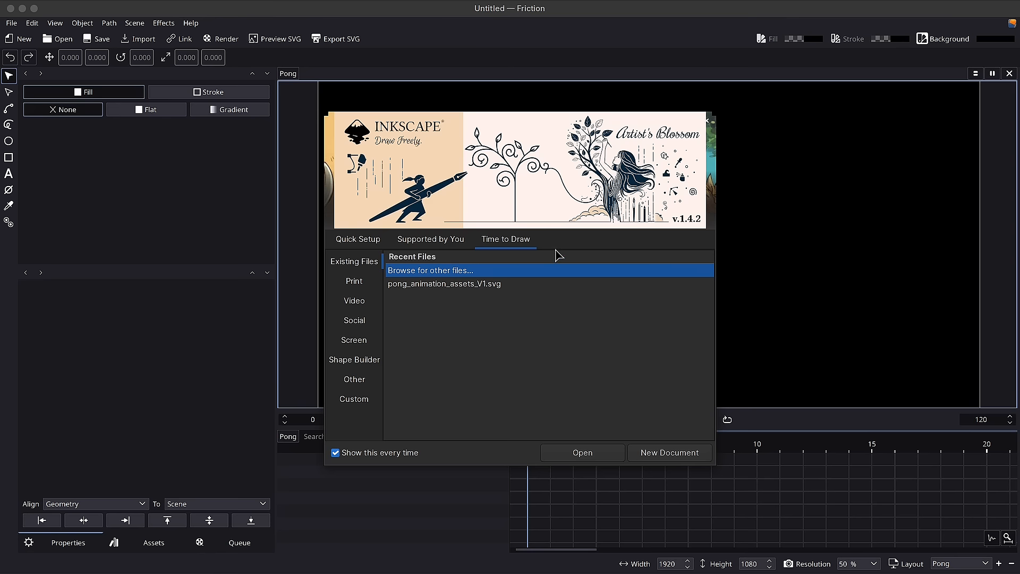
Step: Create a new 1920 × 1080 px video document and close the Layers and Objects, Align and Distribute, and Fill and Stroke dialogs
left_click(359, 302)
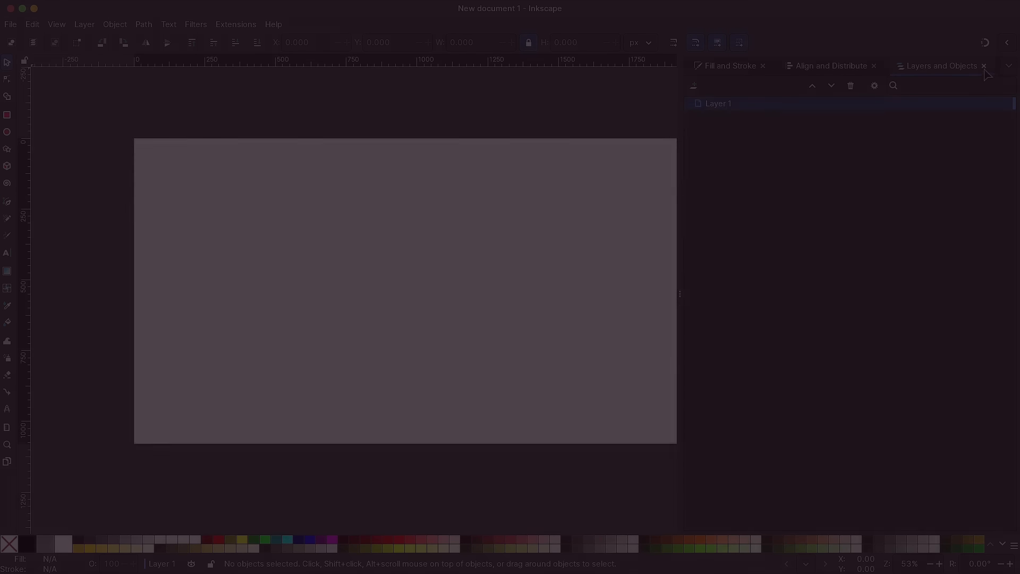
left_click(984, 67)
left_click(877, 68)
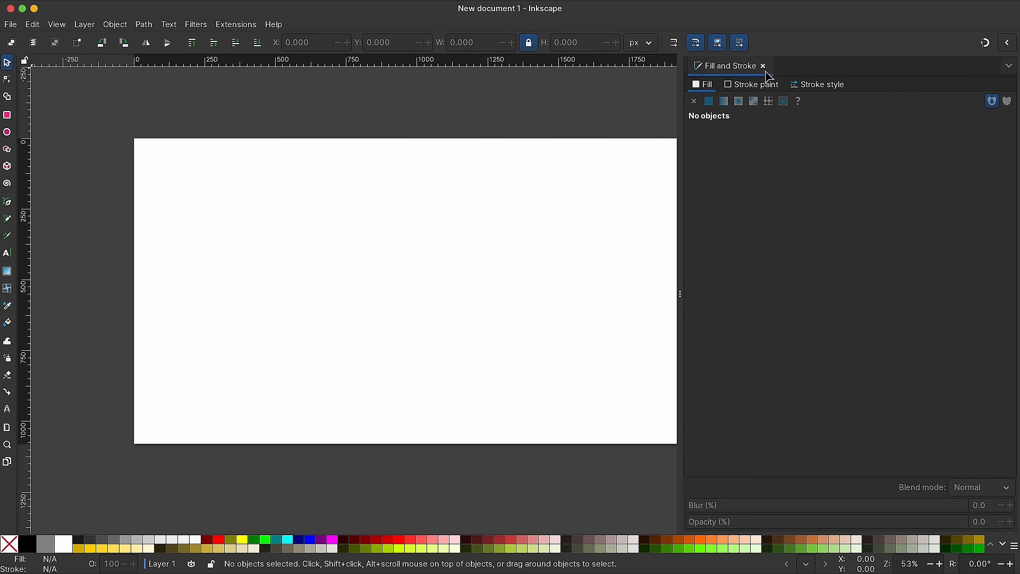
left_click(765, 66)
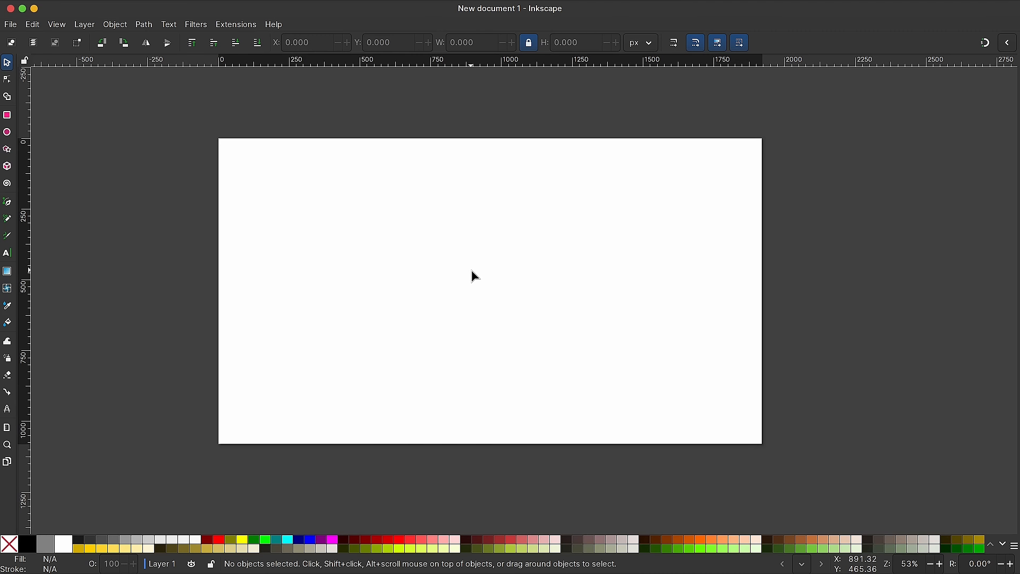
Step: Check the page format and size in the document properties, and close them again
key("ctrl+shift+d")
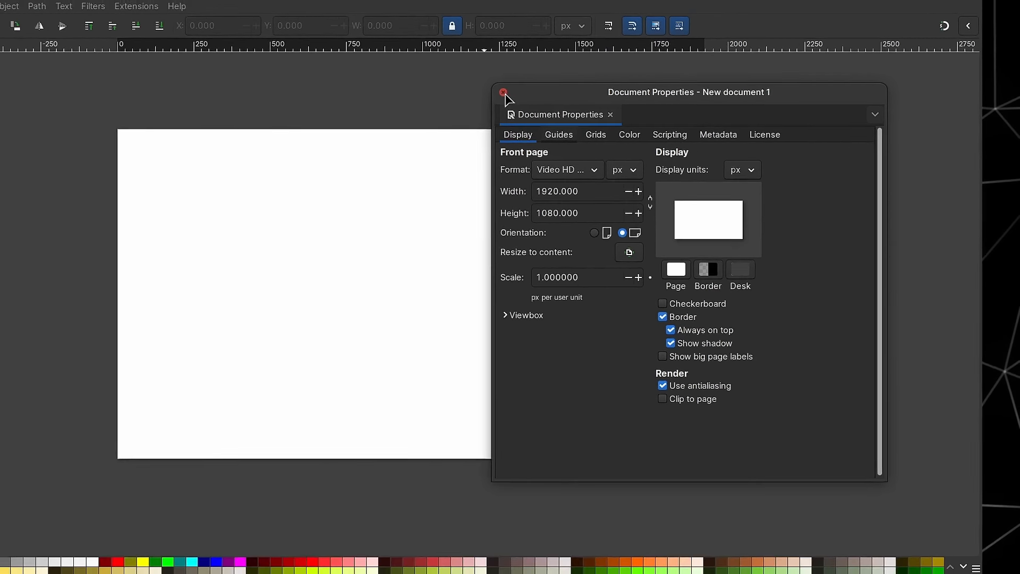
left_click(392, 74)
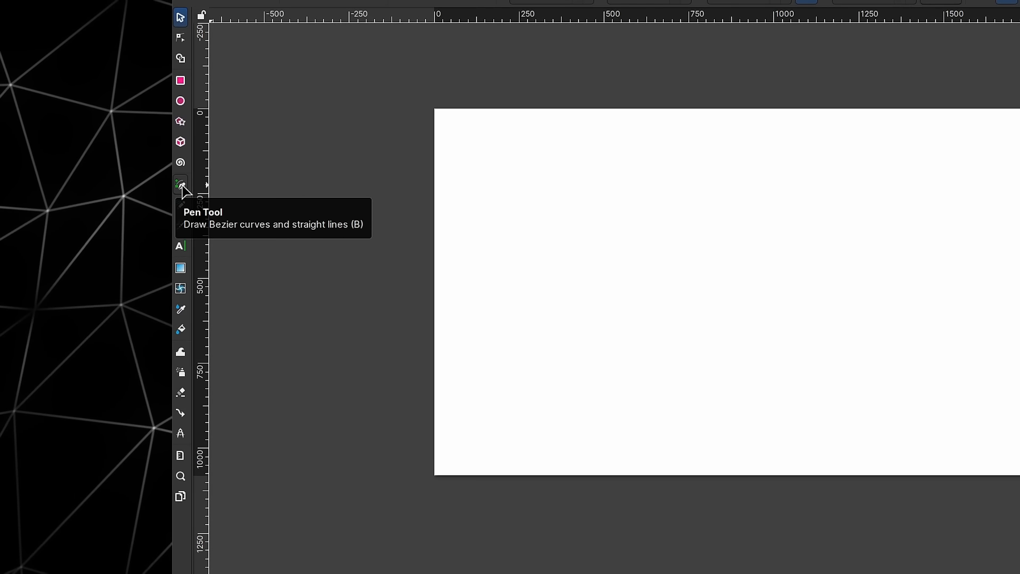
Step: Draw a straight horizontal line about 1706 px long near the page's upper edge with the Pen tool
left_click(181, 186)
left_click(262, 137)
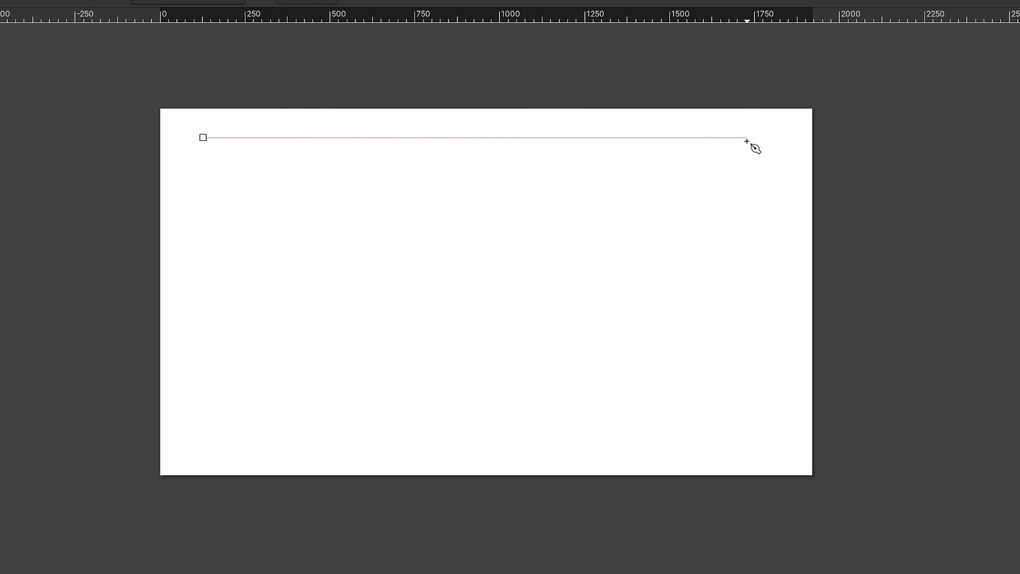
left_click(783, 142)
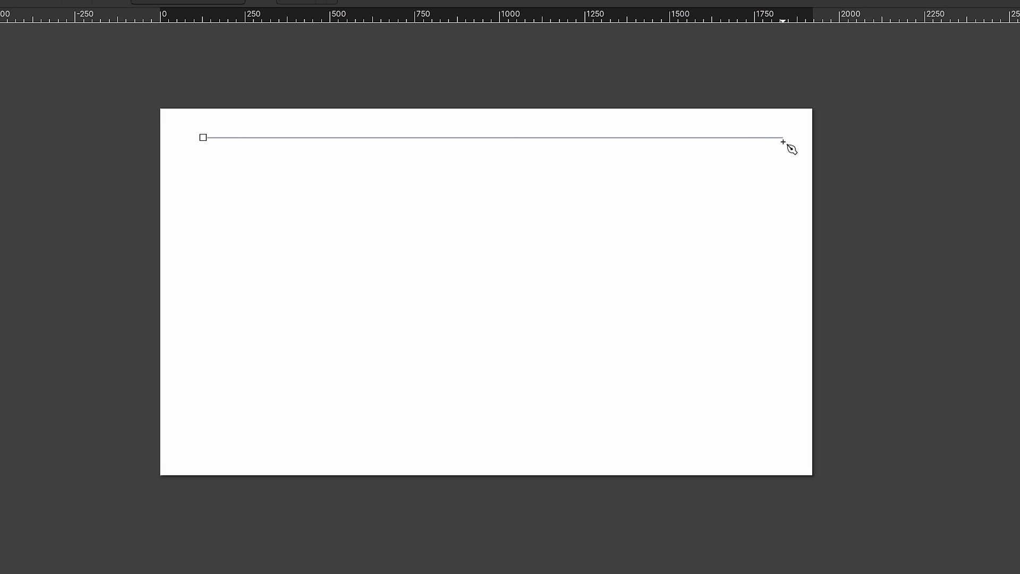
key("Return")
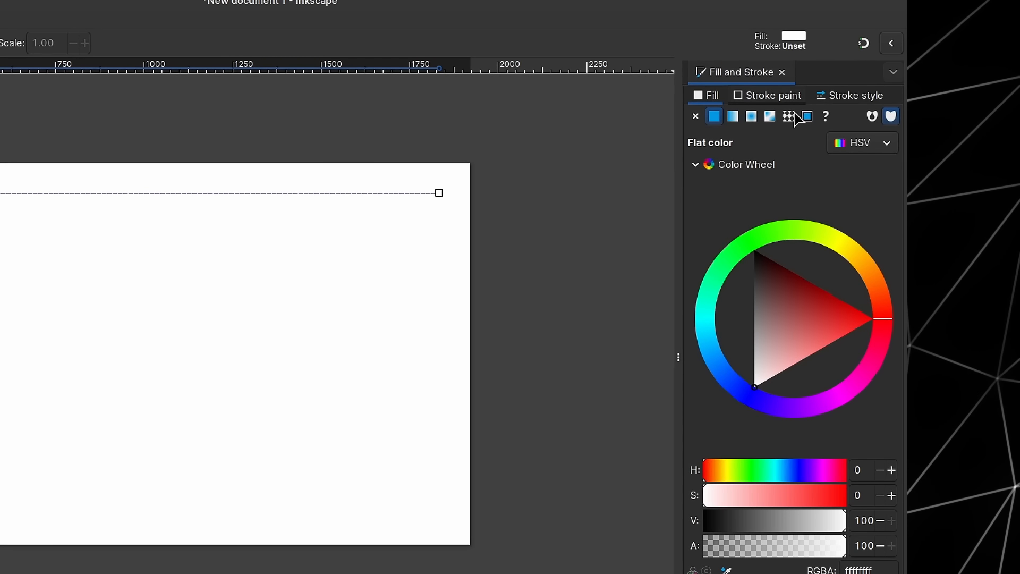
Step: Give the line a flat white stroke with a width of 50 px
left_click(779, 98)
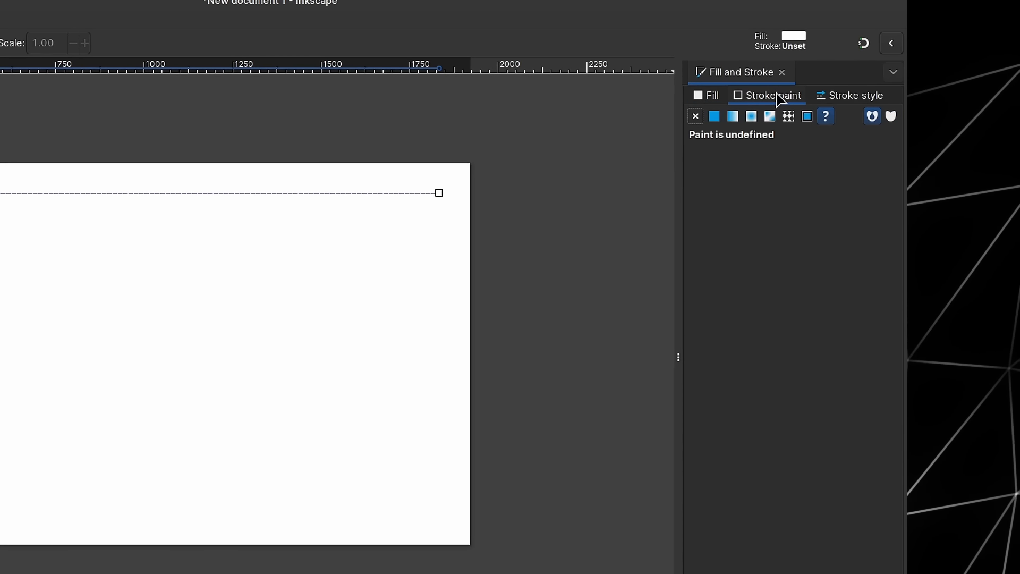
left_click(714, 115)
left_click(771, 334)
left_click_drag(771, 338, 734, 433)
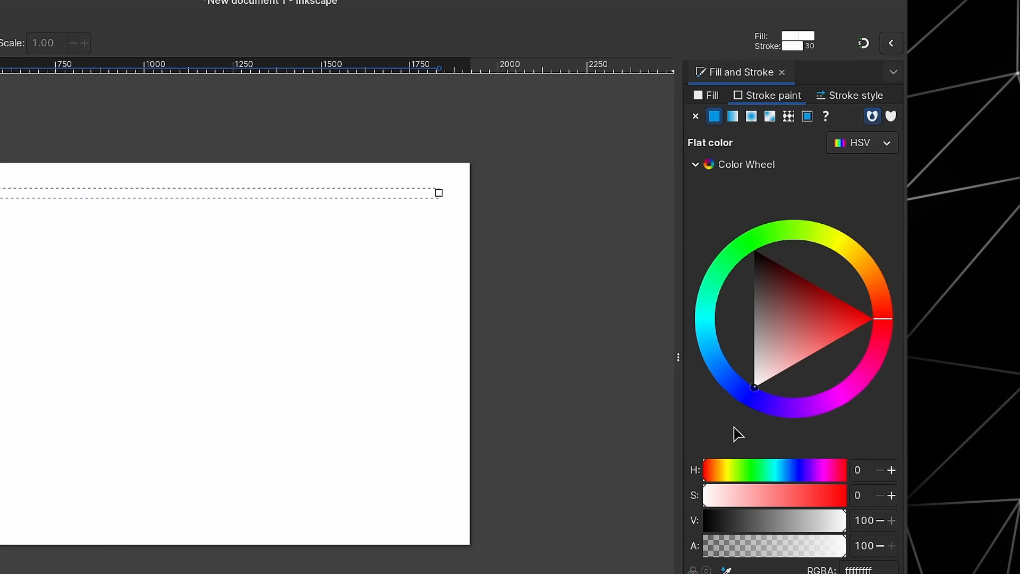
left_click(849, 98)
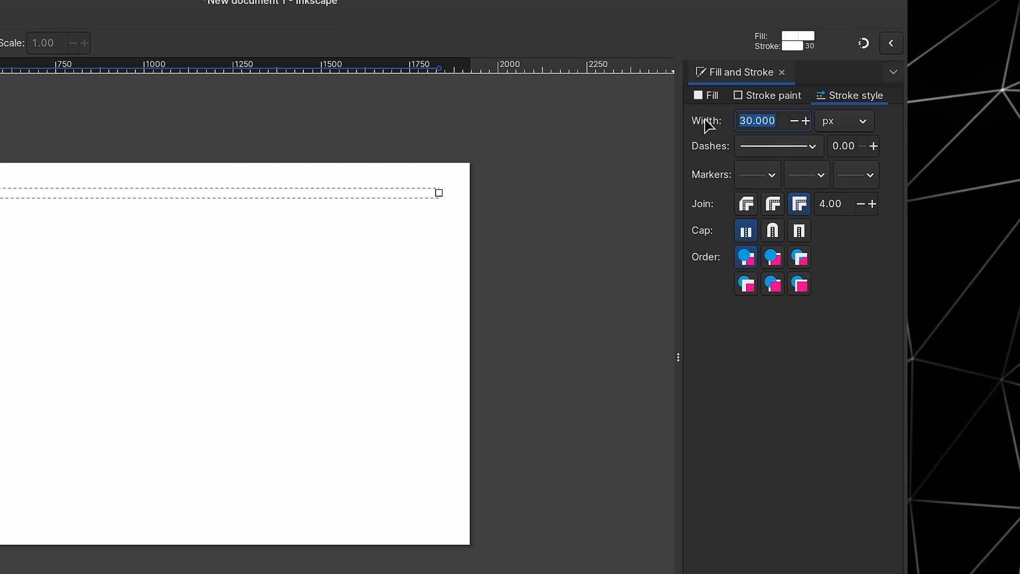
type("50")
key("Return")
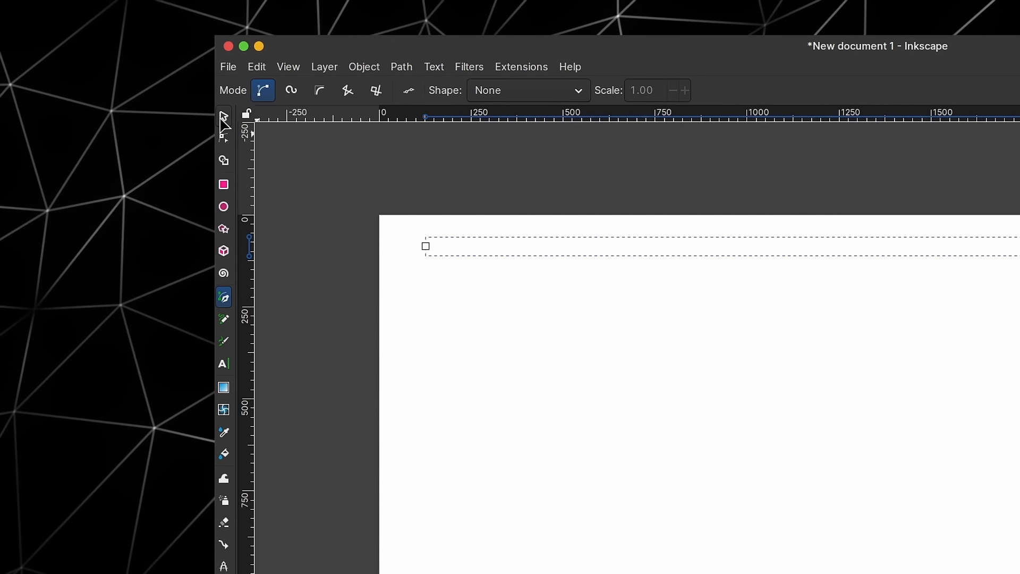
Step: Draw a rectangle about 1955 × 1113 px that covers the whole page and slightly overlaps its edges
left_click(223, 183)
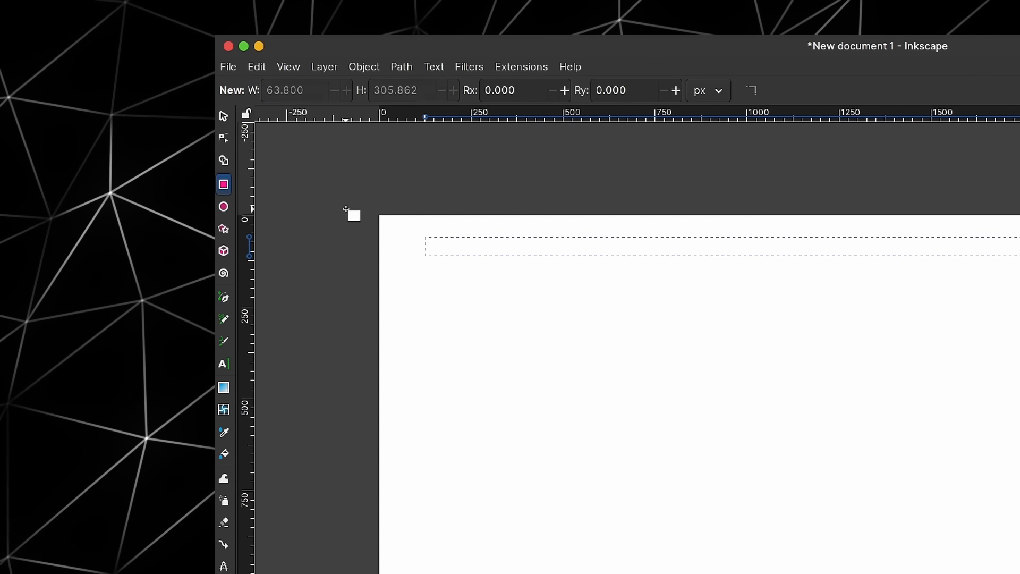
left_click_drag(373, 208, 960, 556)
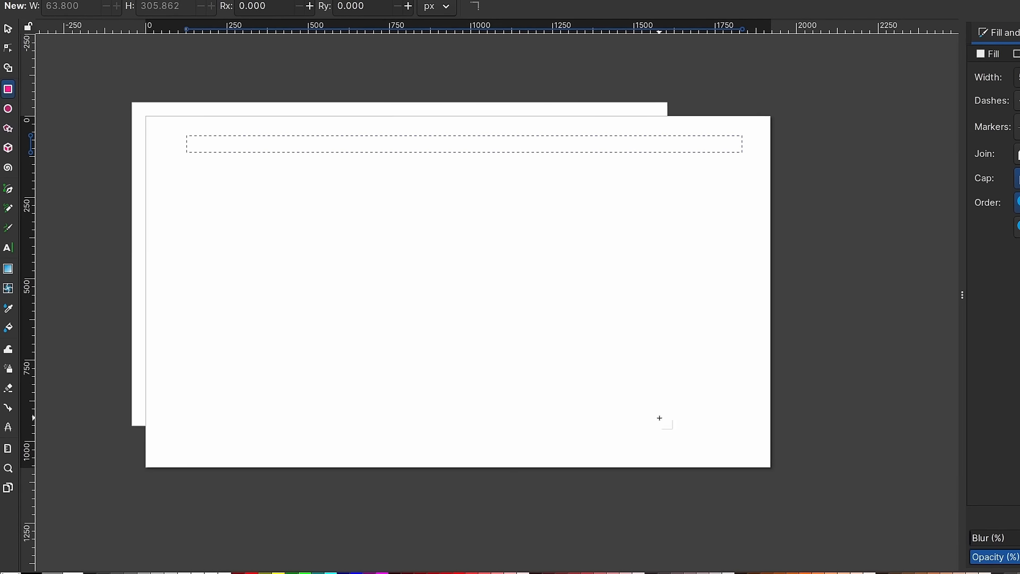
left_click_drag(659, 418, 786, 480)
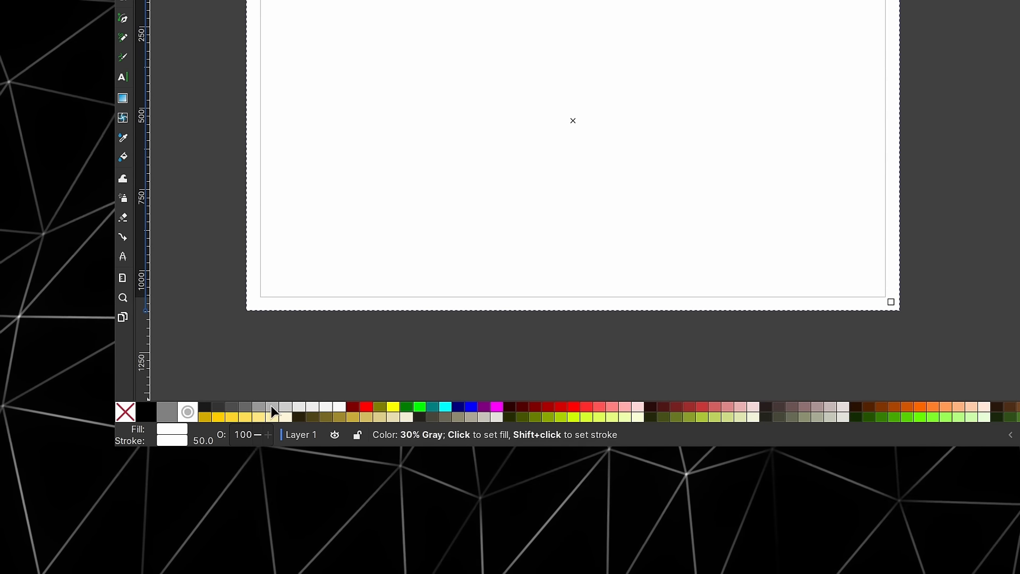
Step: Fill the rectangle with 30% Gray without a stroke and lower it to the bottom, behind the white line
left_click(219, 483)
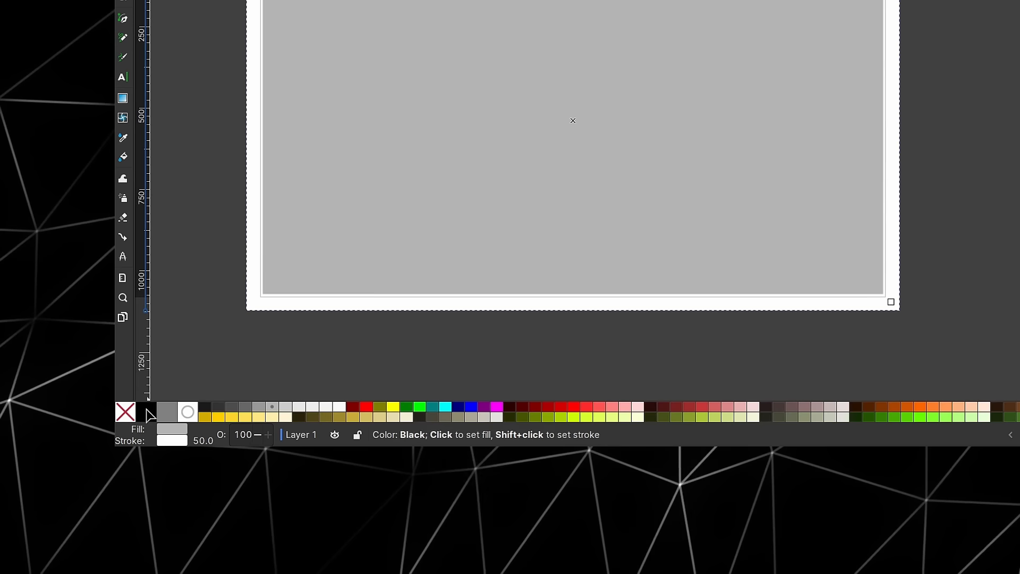
left_click(125, 411, "shift")
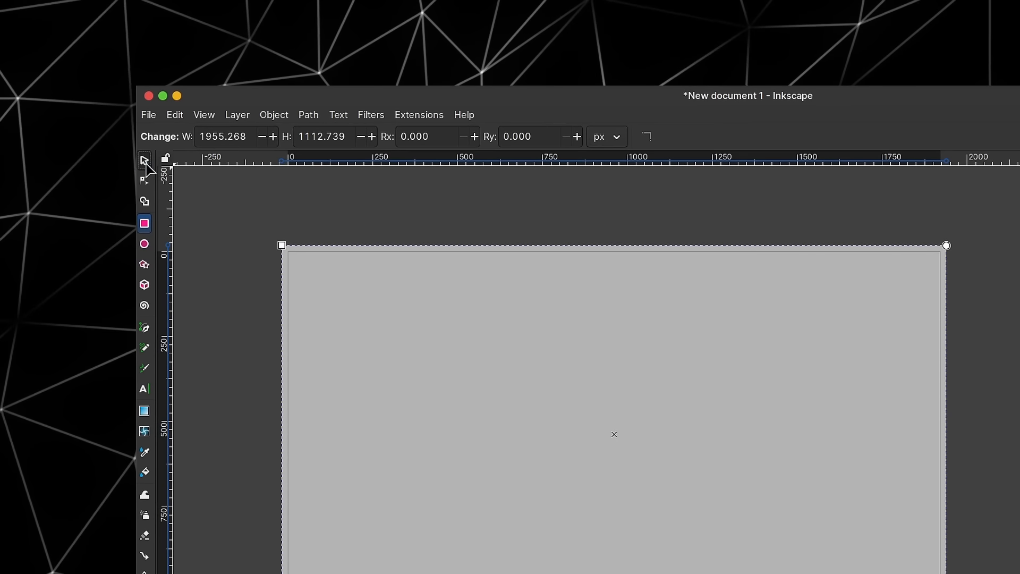
key("s")
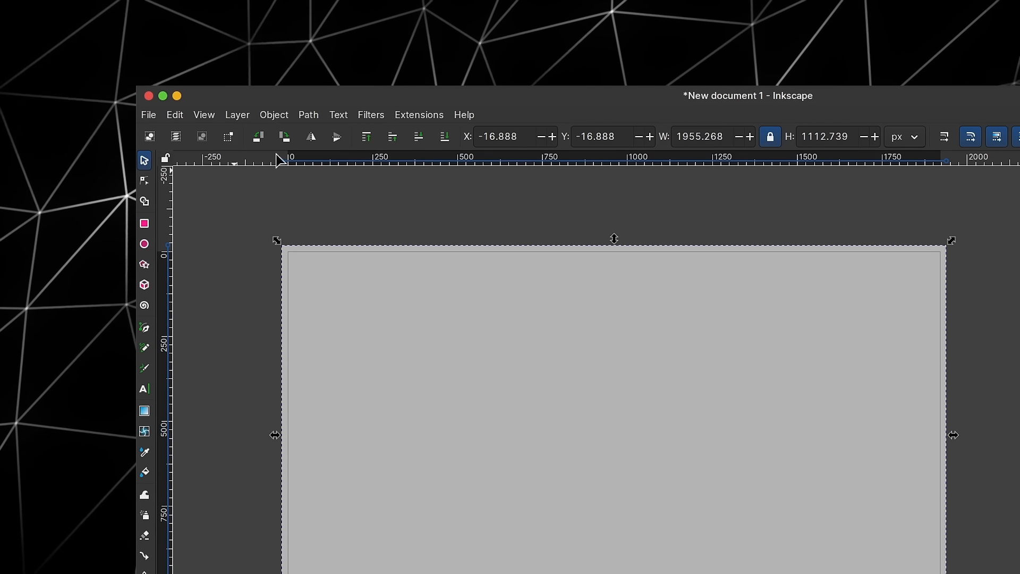
left_click(446, 142)
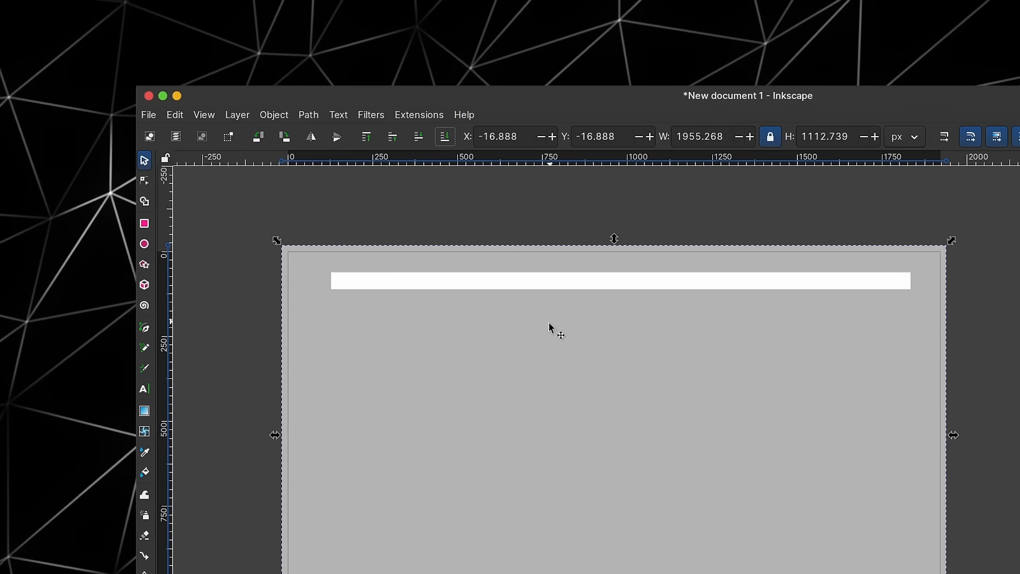
Step: Center the white line horizontally relative to the page
left_click(793, 286)
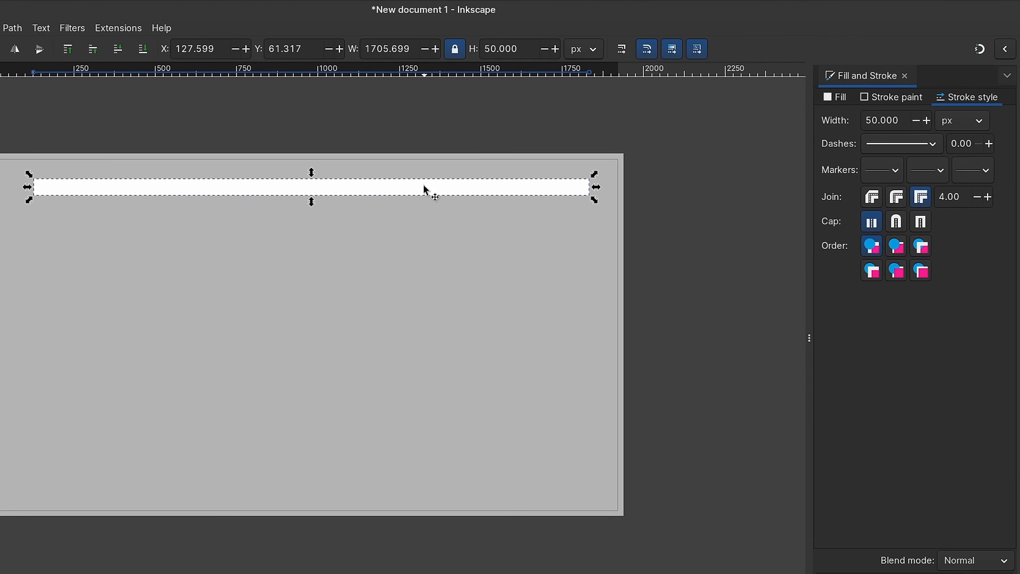
key("ctrl+shift+a")
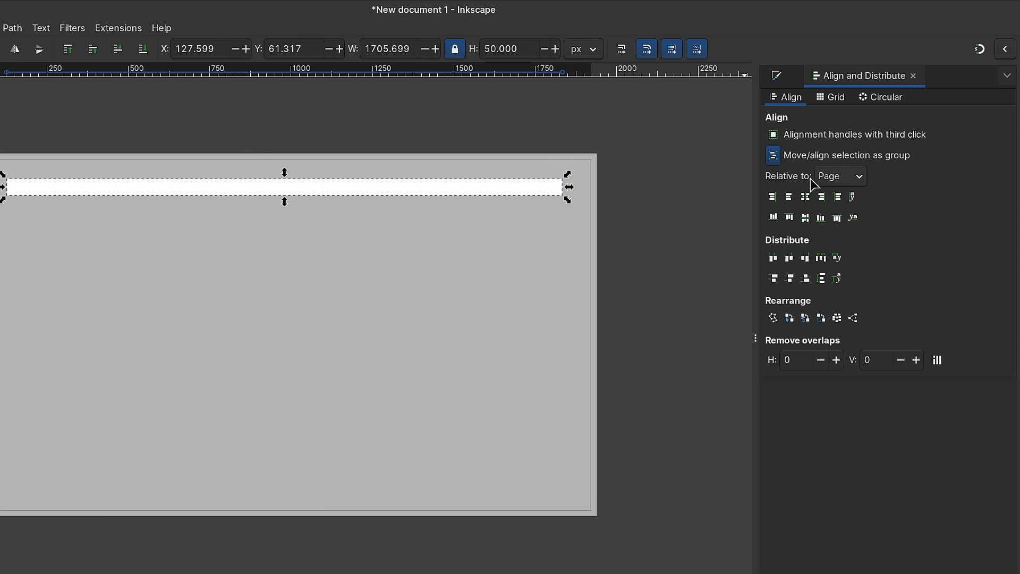
left_click(806, 197)
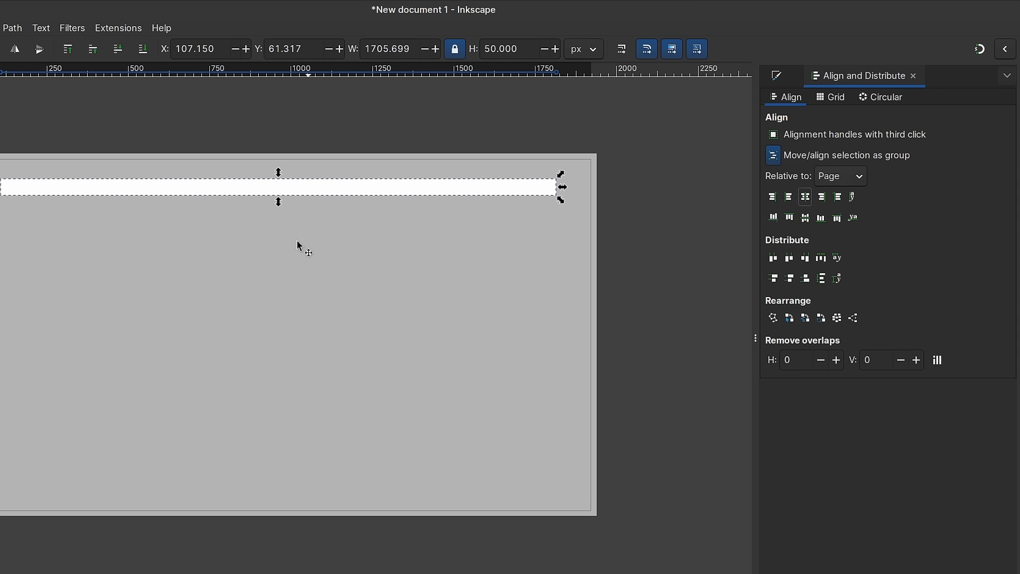
Step: Center the gray background rectangle horizontally and vertically relative to the page
left_click(321, 276)
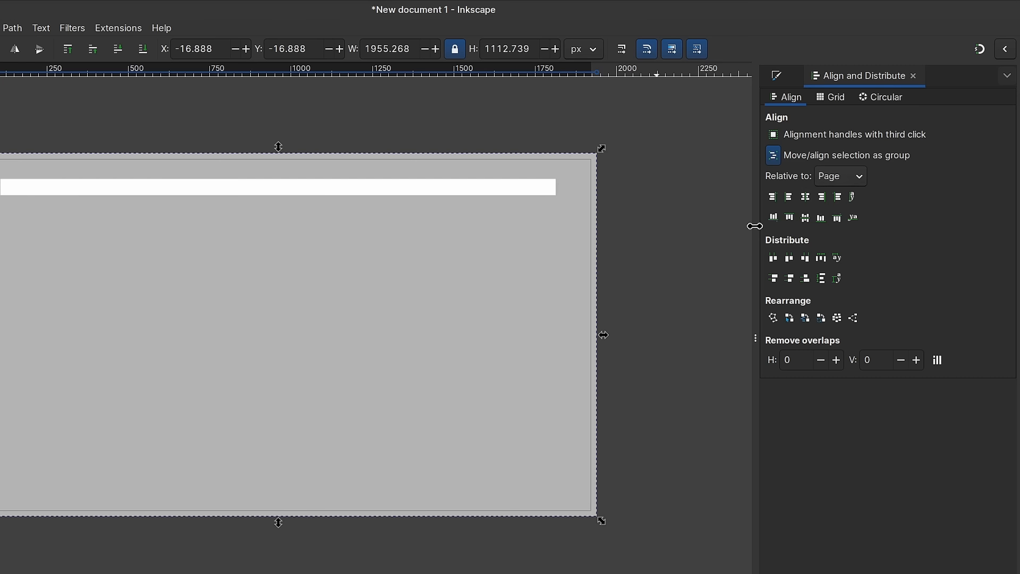
left_click(802, 199)
left_click(806, 219)
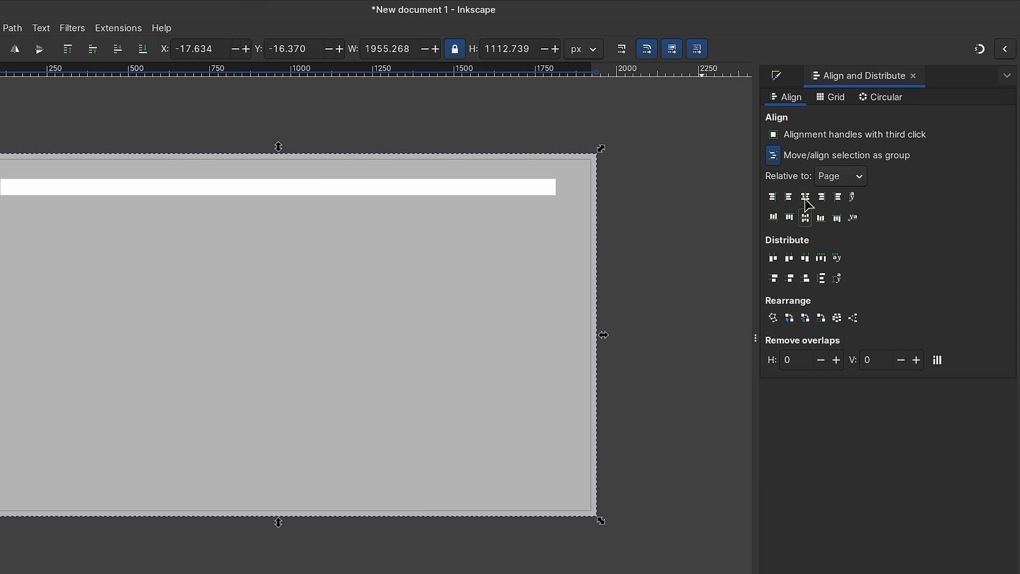
left_click(806, 197)
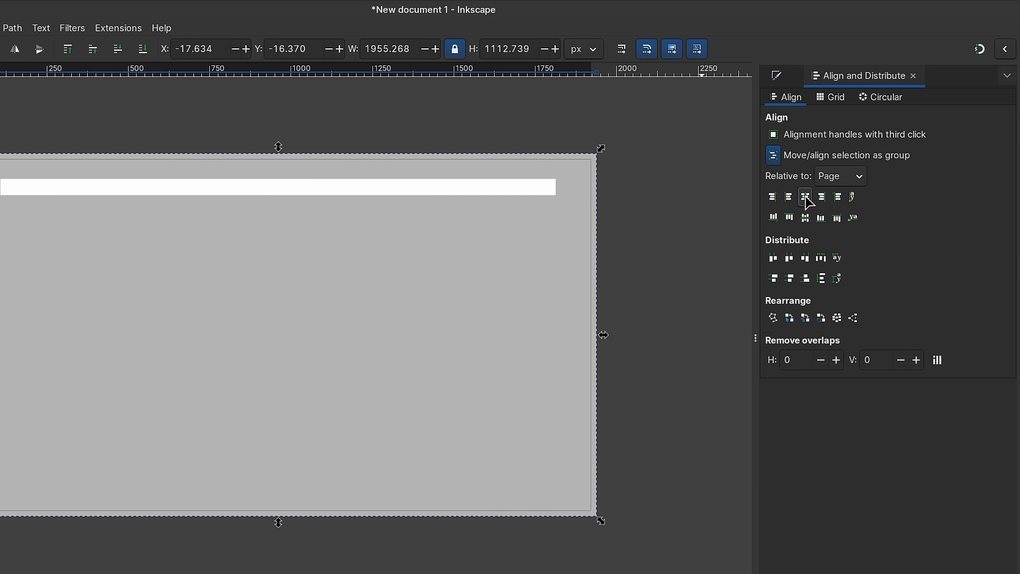
Step: Duplicate the white line and move the copy straight down to about Y 994 px, near the page's lower edge
left_click(438, 191)
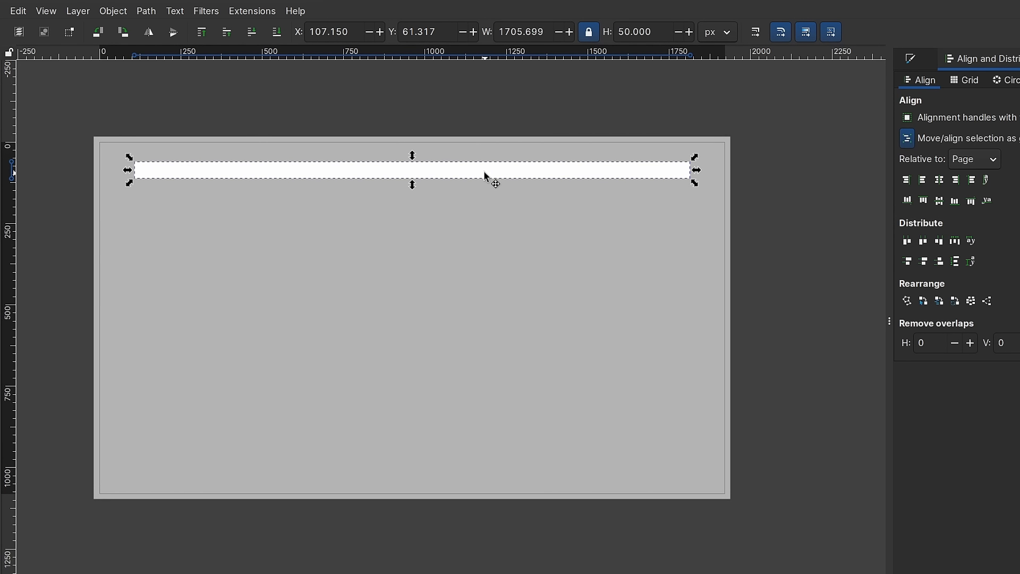
left_click_drag(484, 178, 448, 478)
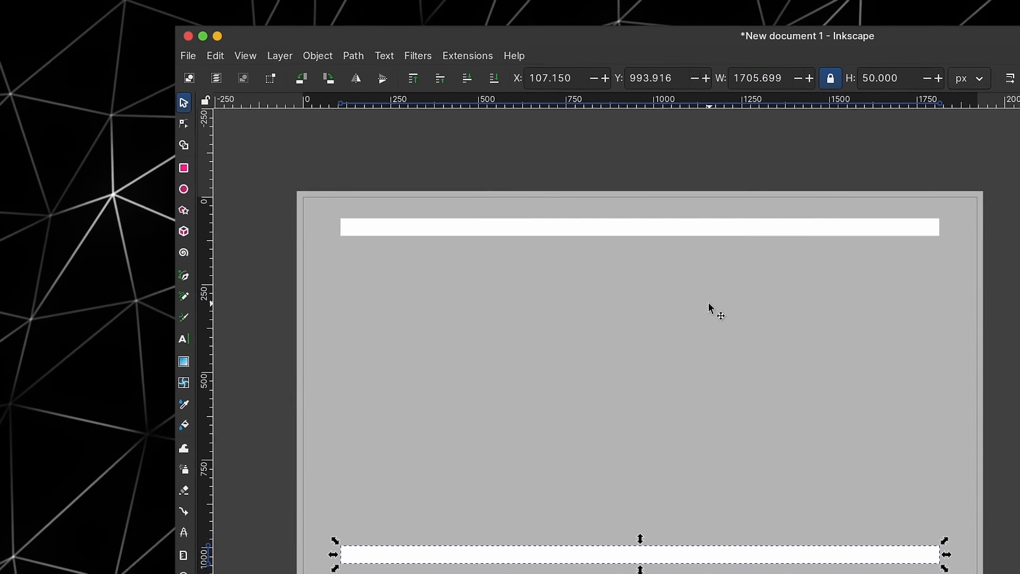
Step: Select the right end nodes of both white lines and nudge them outward until the lines are about 1796 px wide
key("n")
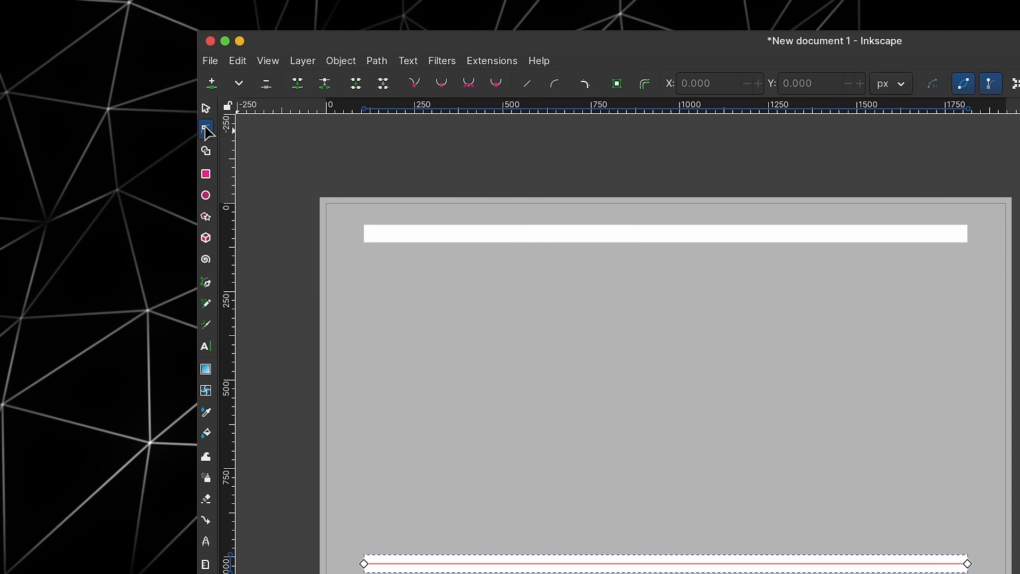
left_click(606, 234)
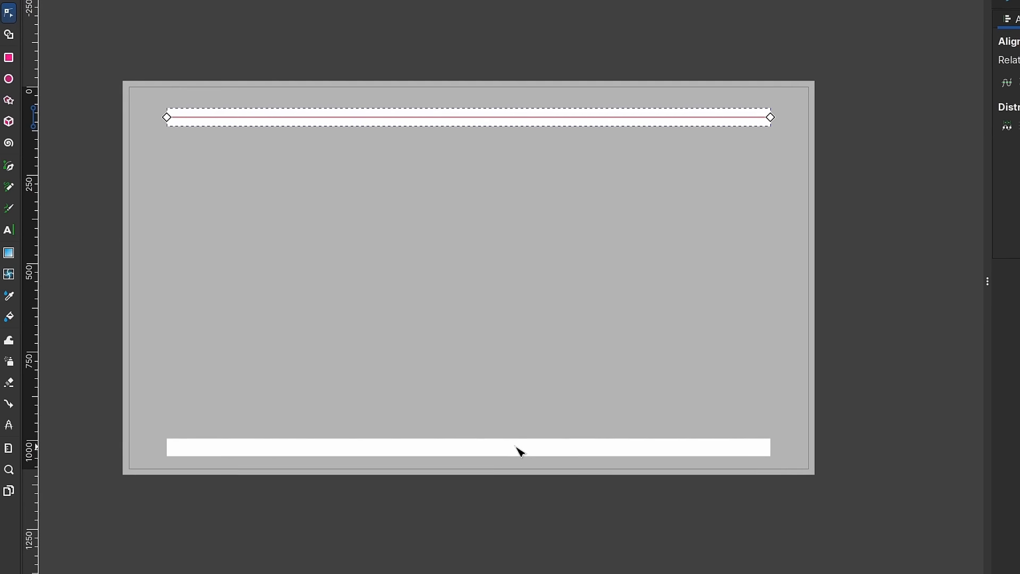
left_click(520, 451, "shift")
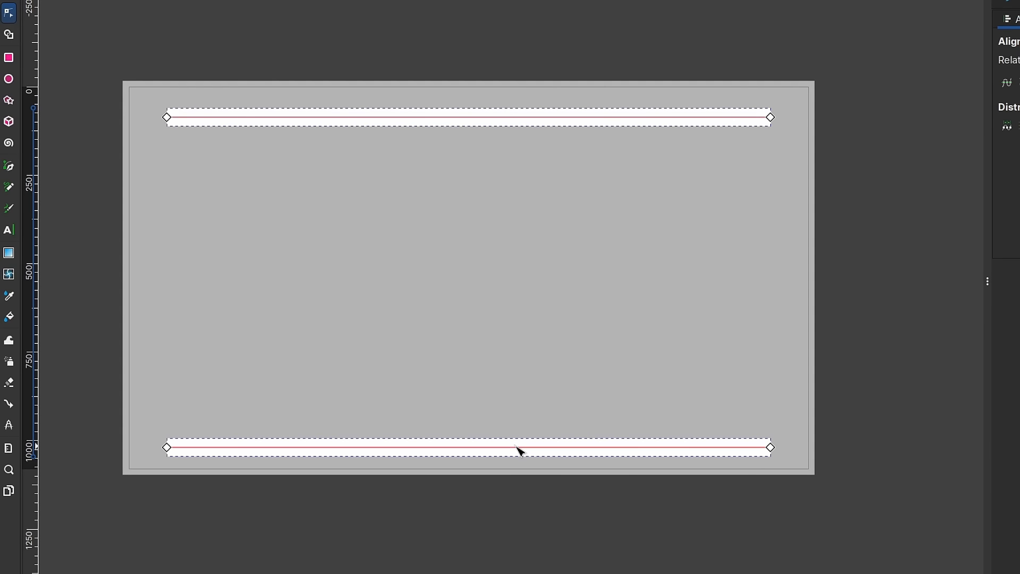
left_click_drag(827, 501, 736, 93)
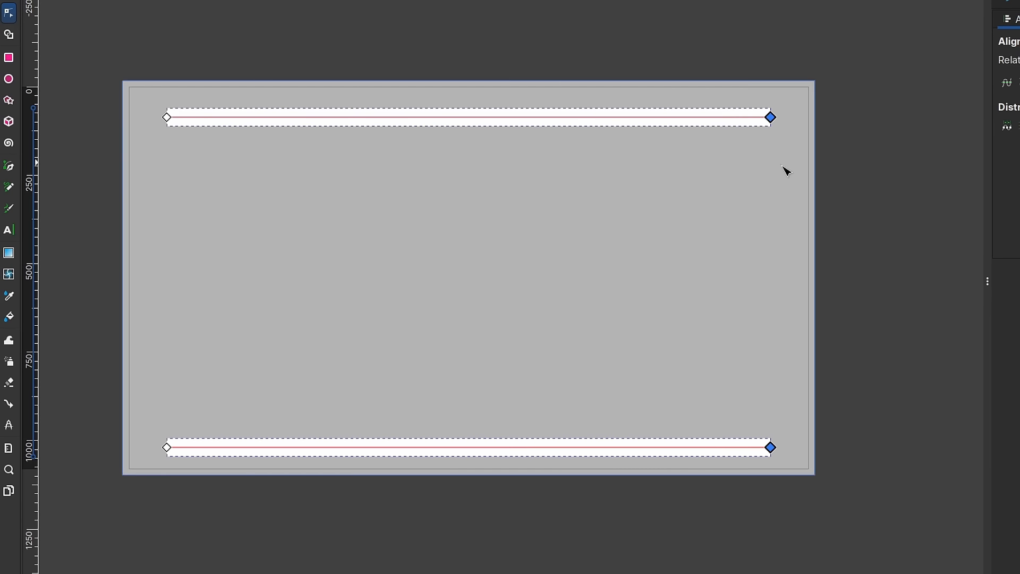
key("Right")
key("Right")
key("Right")
key("Right")
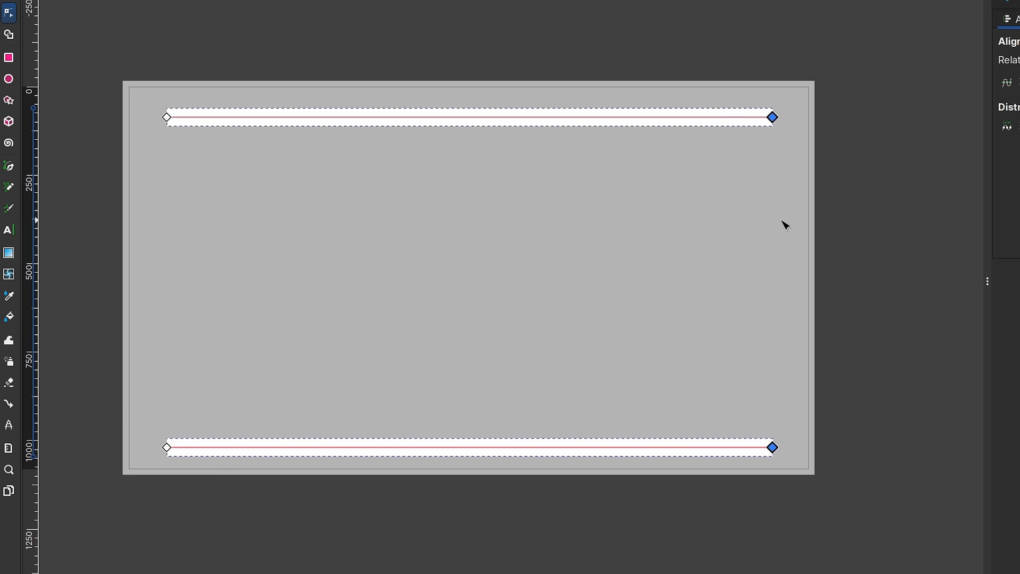
key("Right")
key("Right")
key("Right")
key("Right")
key("Right")
key("Right")
key("Right")
key("Right")
key("Right")
key("Right")
key("Right")
key("Right")
key("Left")
key("Left")
key("Left")
key("Left")
key("Left")
key("Left")
key("Left")
key("Left")
key("Left")
key("Left")
key("Left")
key("Left")
key("Left")
key("Left")
key("Left")
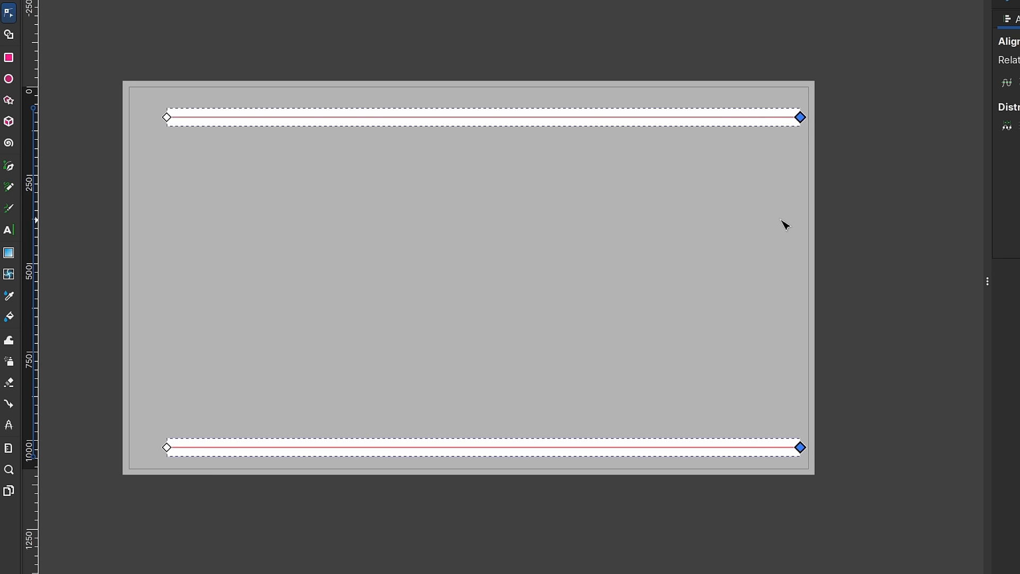
key("Right")
key("Right")
key("Right")
key("Right")
key("Right")
key("Right")
key("Right")
key("Right")
key("Right")
key("Right")
key("Right")
key("Right")
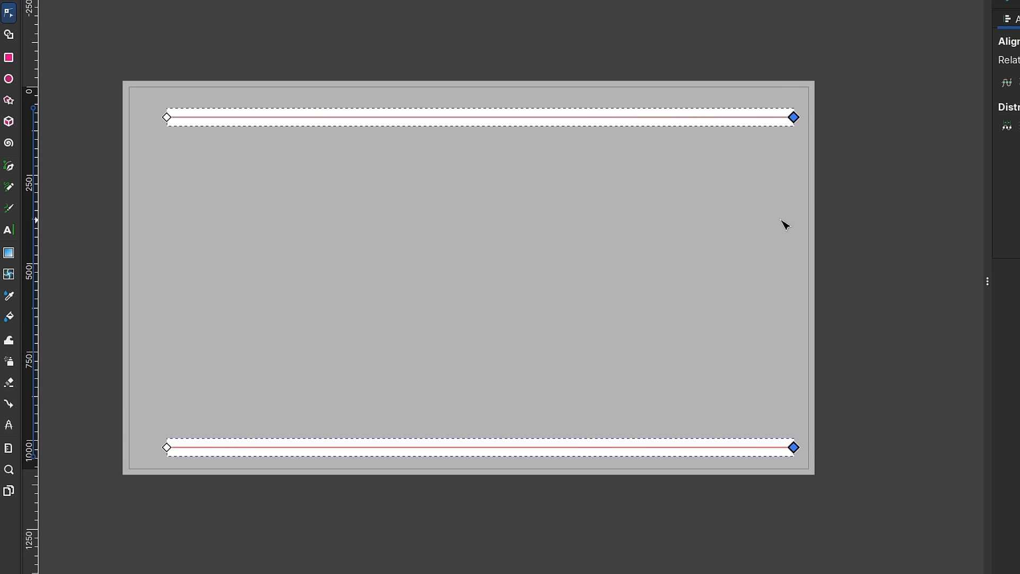
key("s")
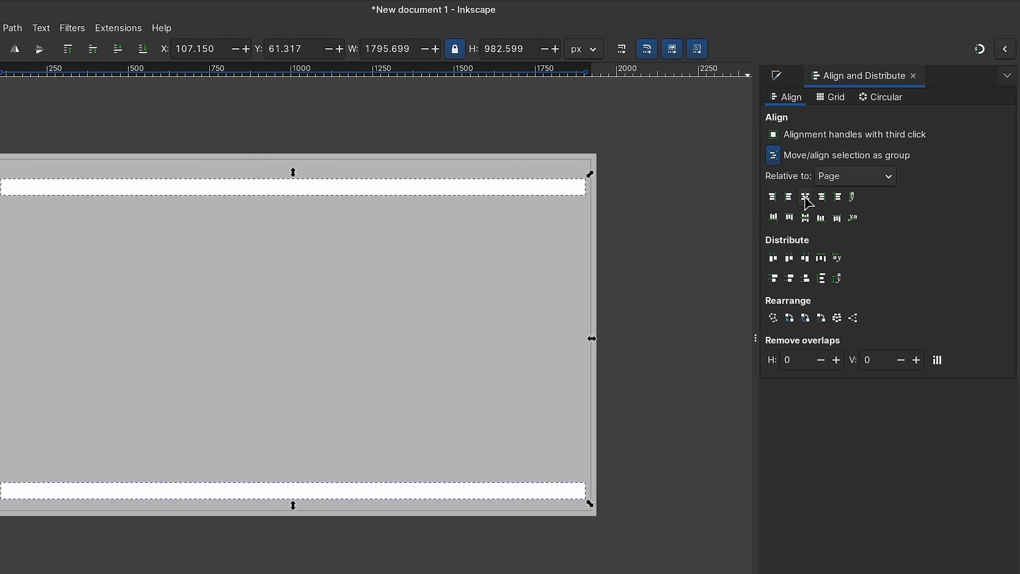
Step: Center both white lines as a group horizontally and vertically relative to the page, and clear the selection
left_click(806, 197)
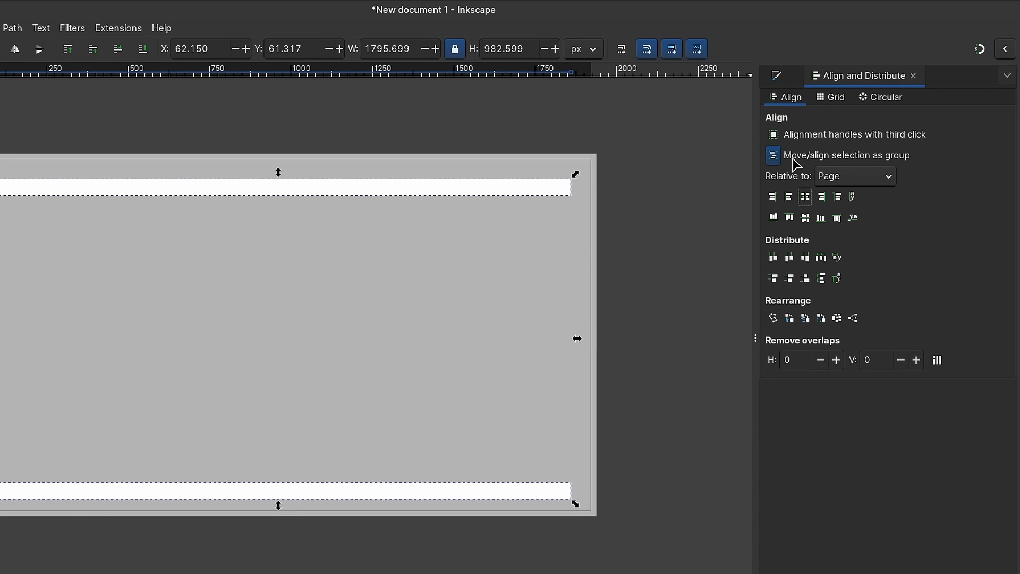
left_click(806, 218)
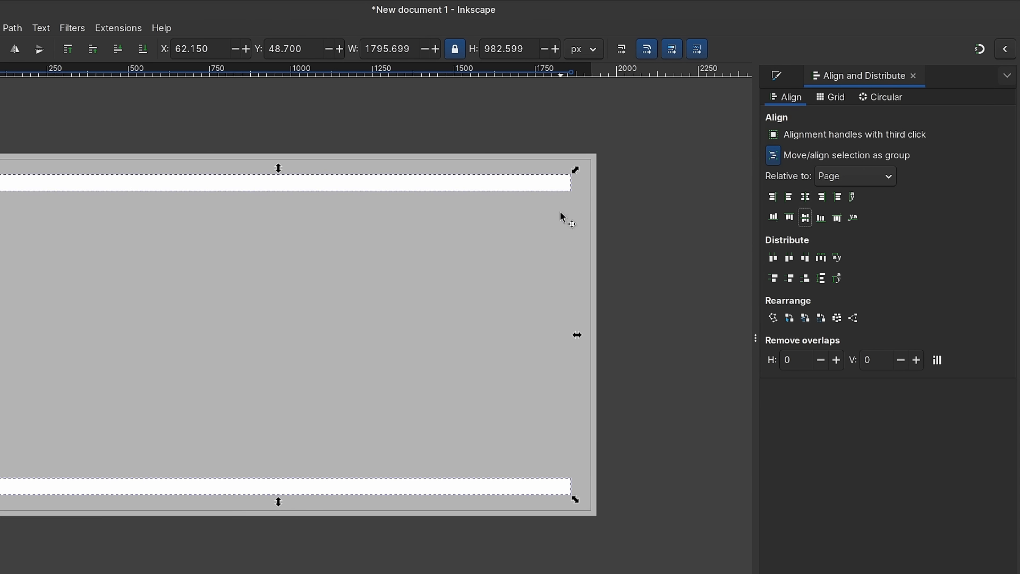
left_click(403, 210)
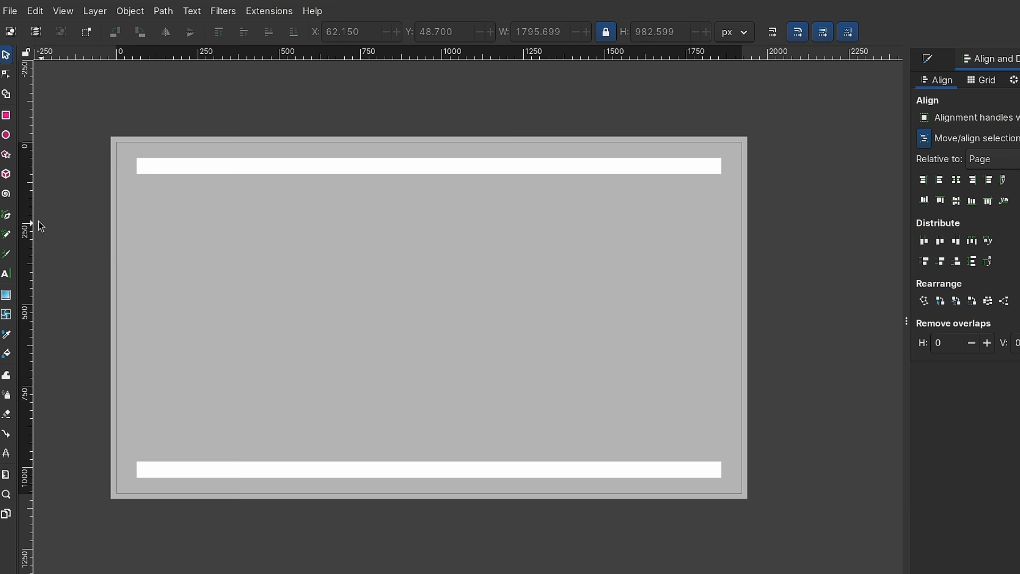
Step: Draw a straight vertical line about 929 px long with the Pen tool, from the upper white line to the lower one near mid-page
left_click(7, 216)
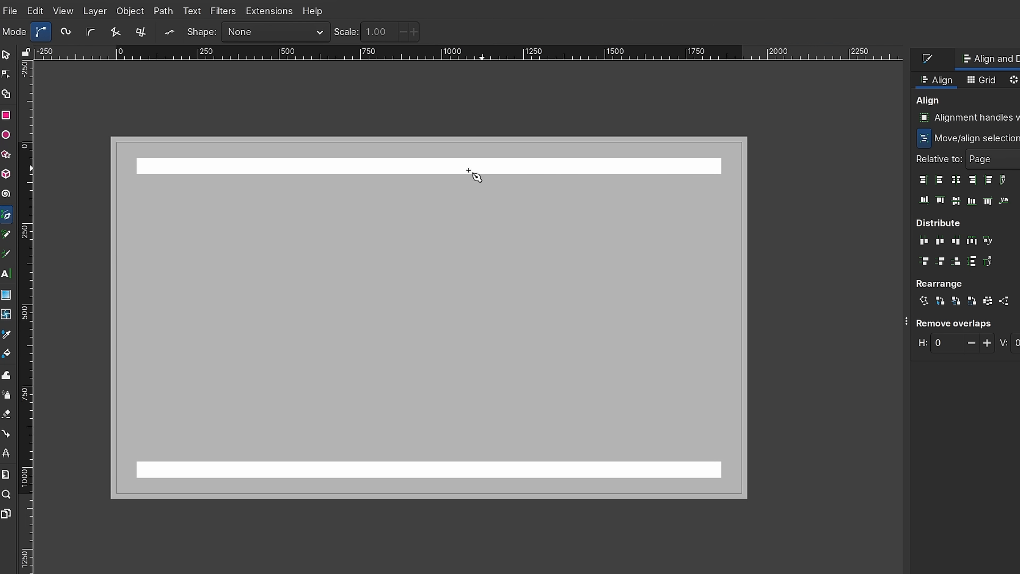
left_click(436, 167)
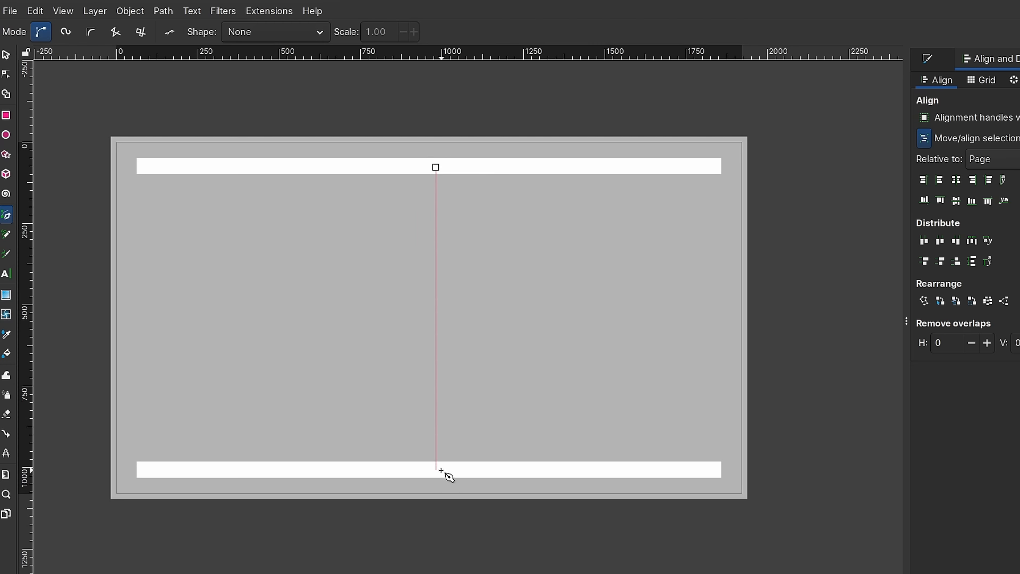
double_click(441, 470)
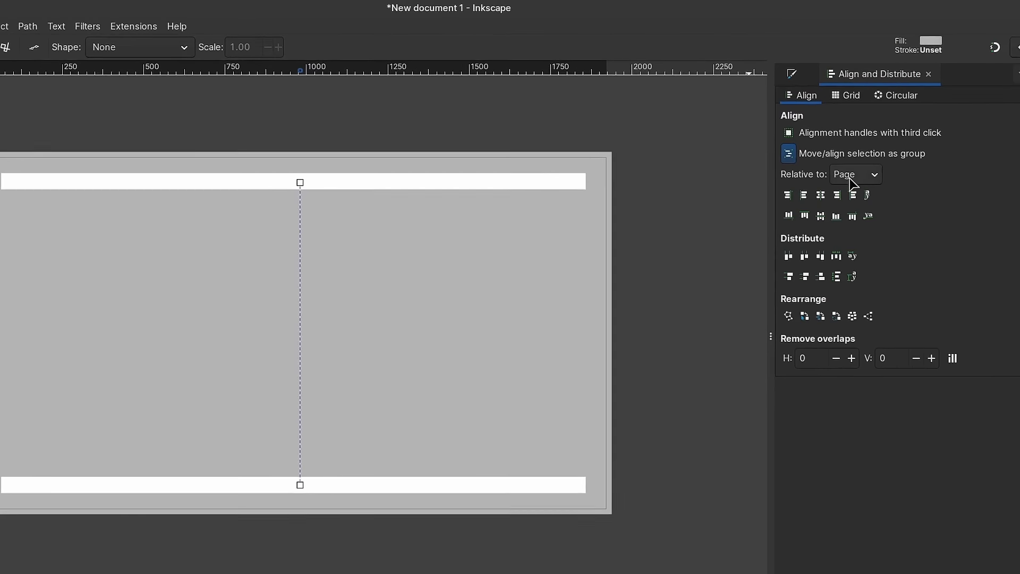
Step: Give the vertical middle line a flat white stroke and set its stroke width to 25 px
left_click(848, 95)
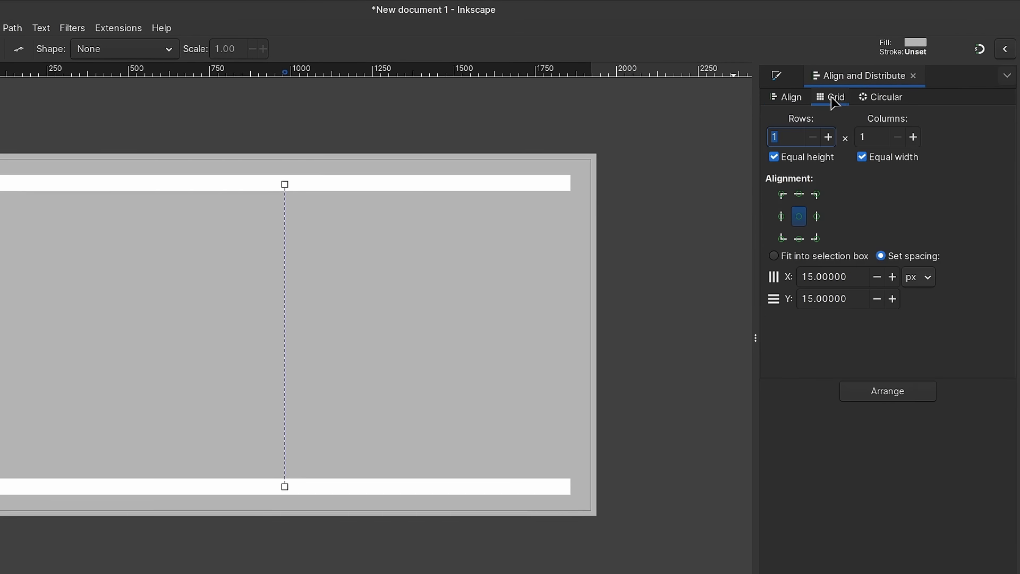
left_click(788, 99)
left_click(779, 76)
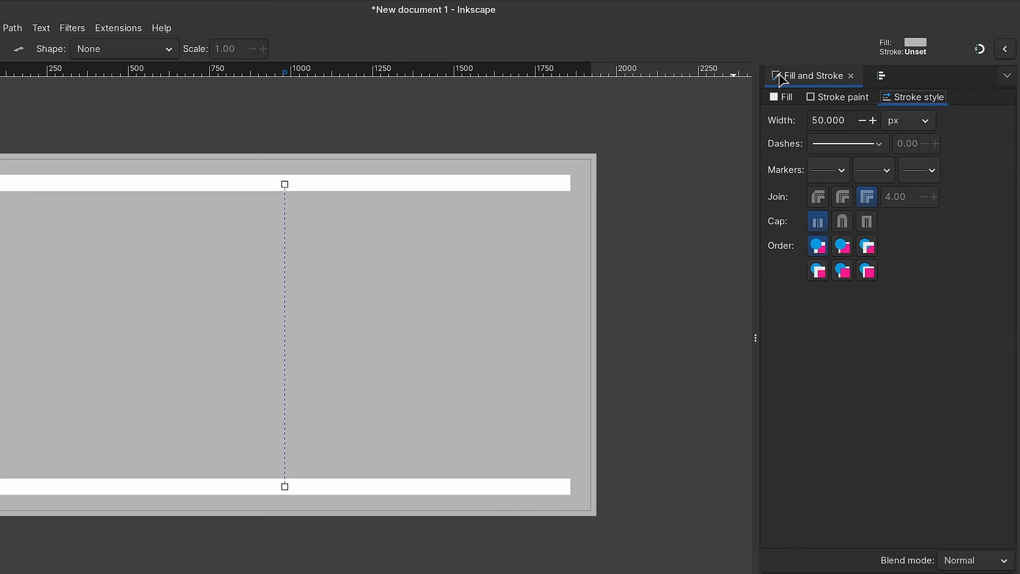
left_click(849, 99)
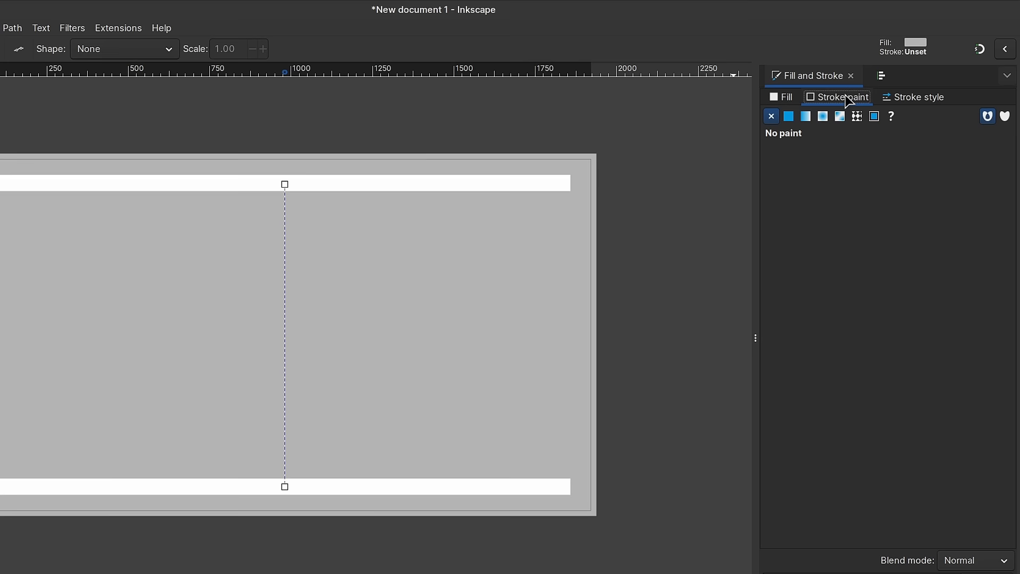
left_click(790, 117)
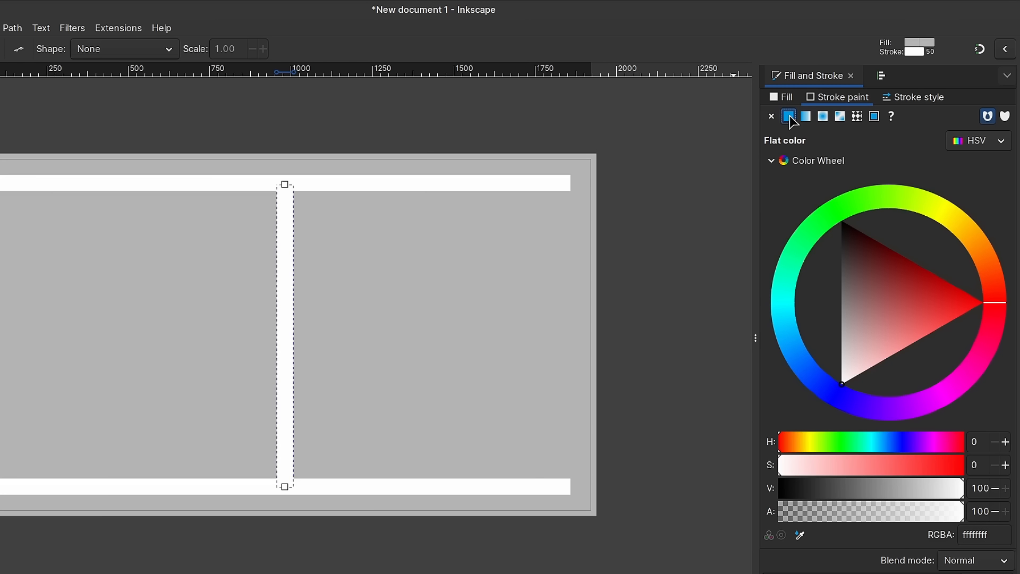
left_click(911, 99)
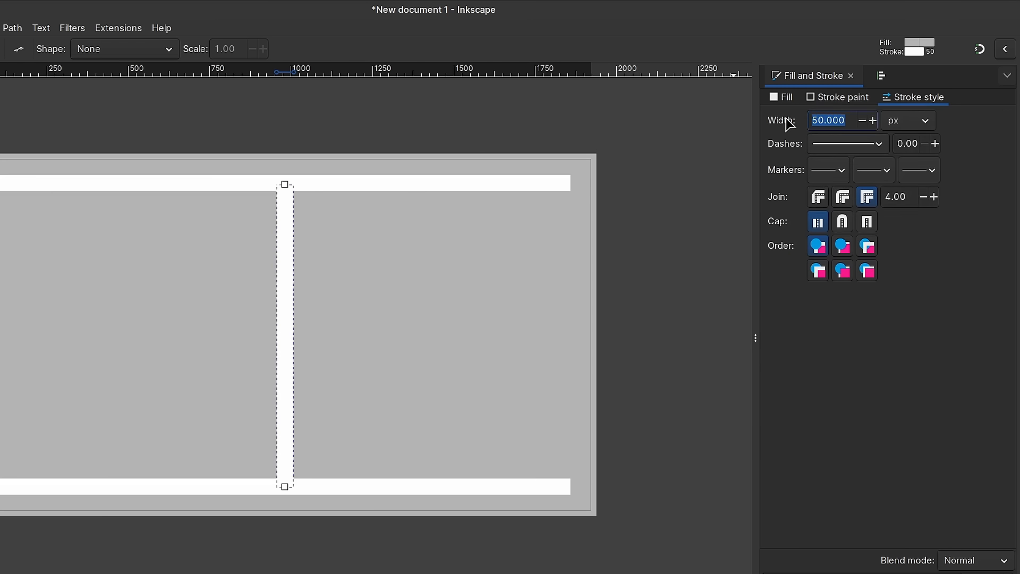
type("25")
key("Return")
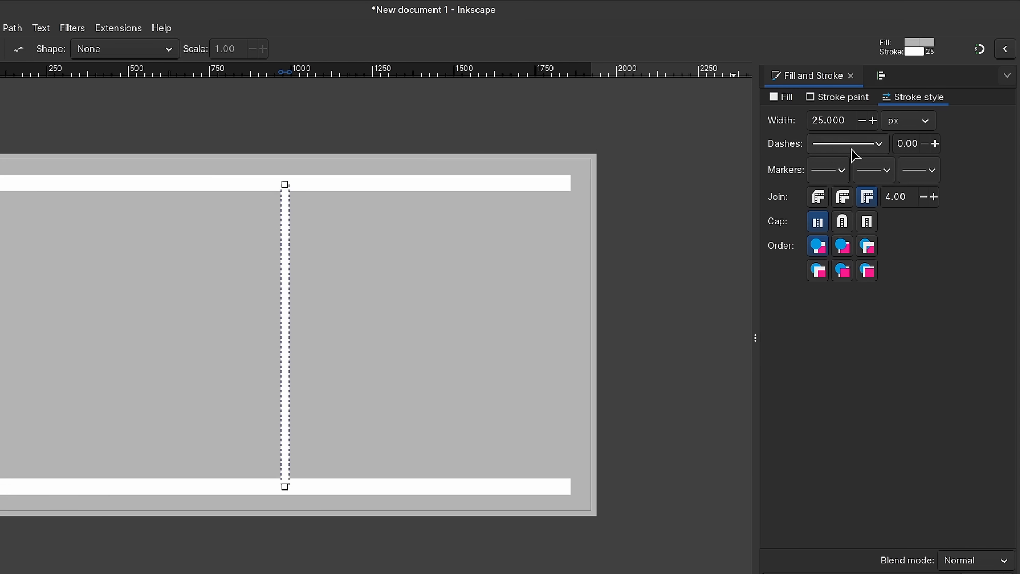
Step: Apply the 3 1 dash pattern to the middle line and set its dash offset to 1.10
left_click(872, 142)
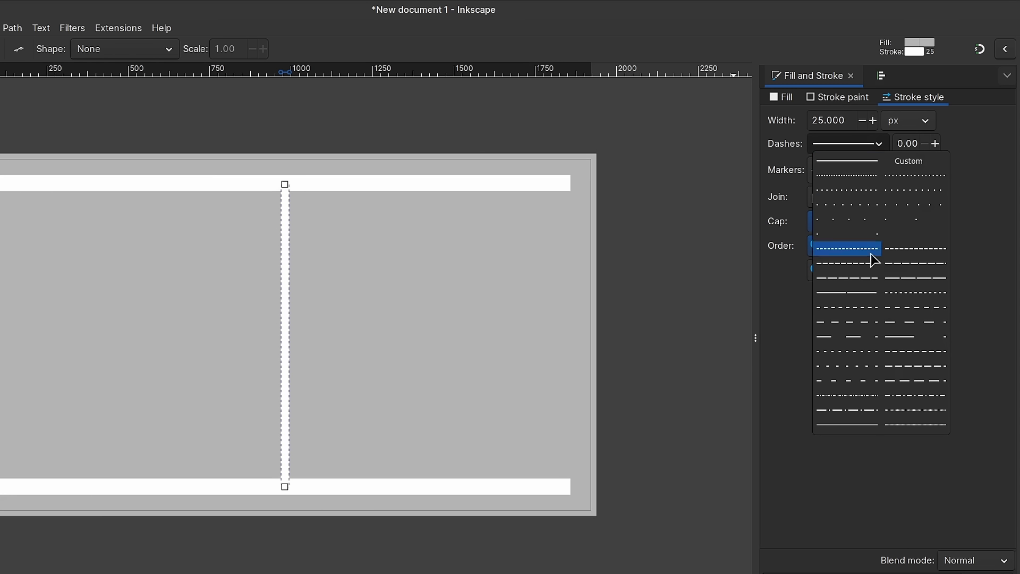
left_click(853, 325)
left_click(879, 143)
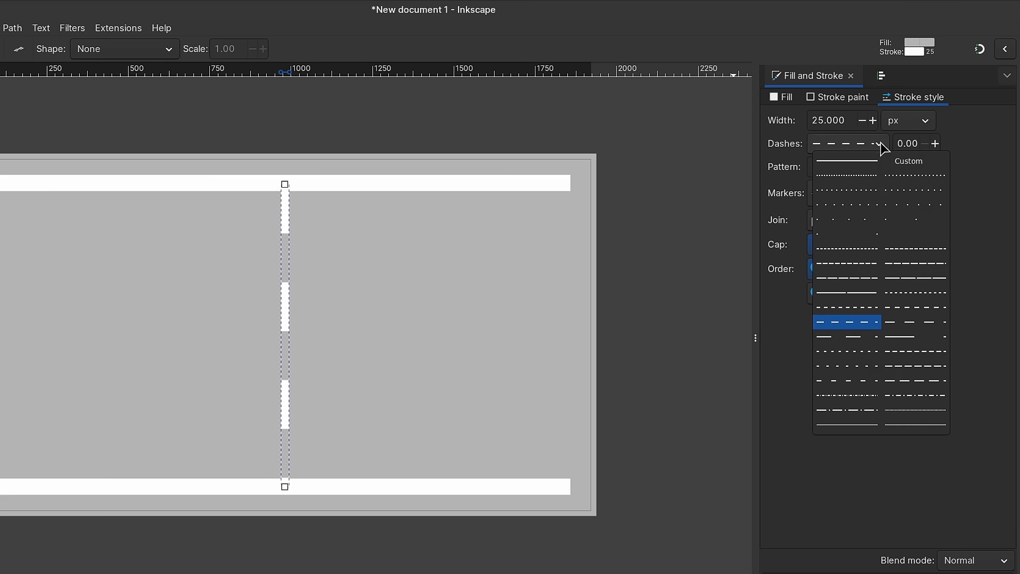
left_click(913, 250)
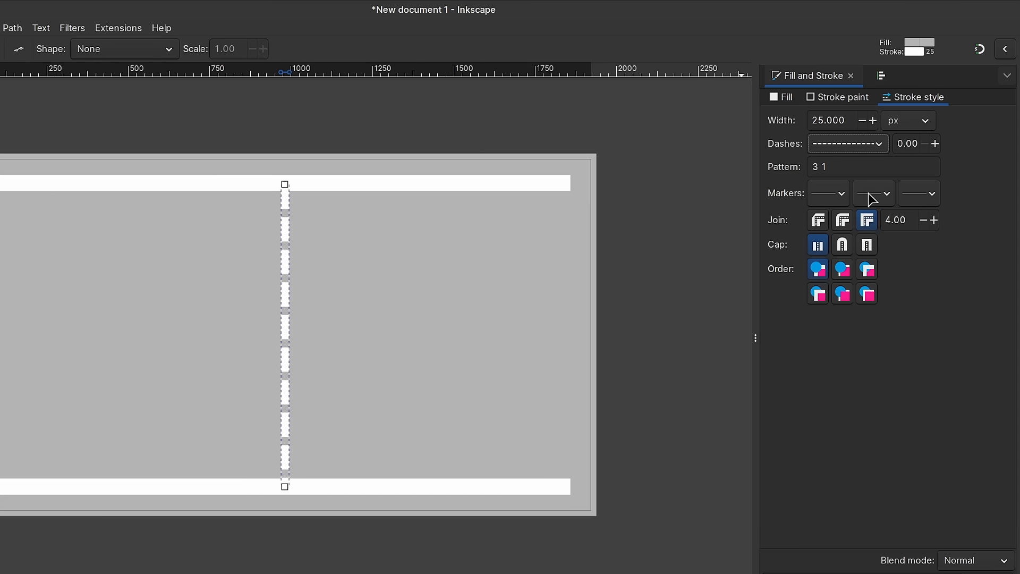
left_click(933, 144)
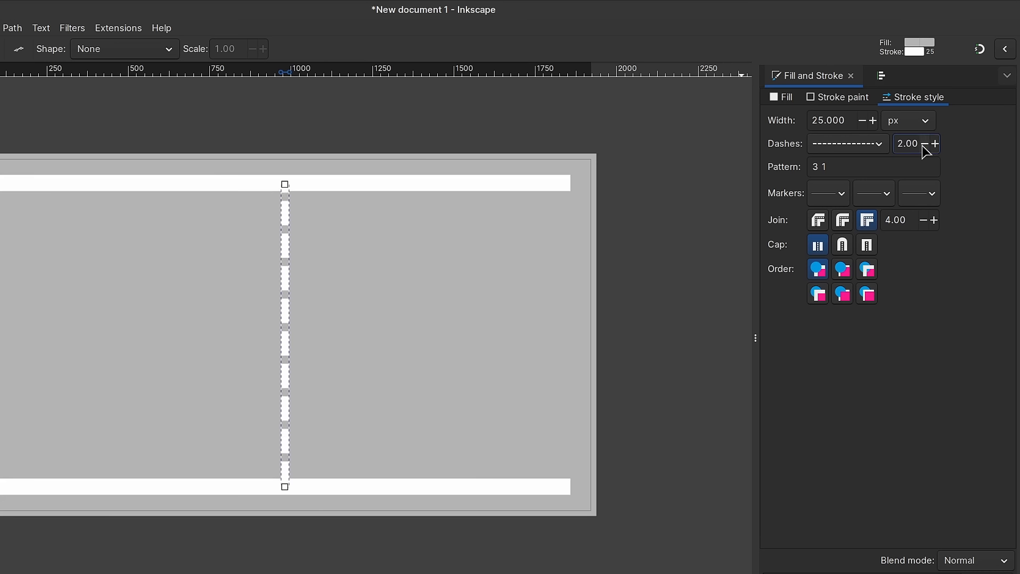
left_click(924, 145)
left_click(924, 145)
left_click(923, 146)
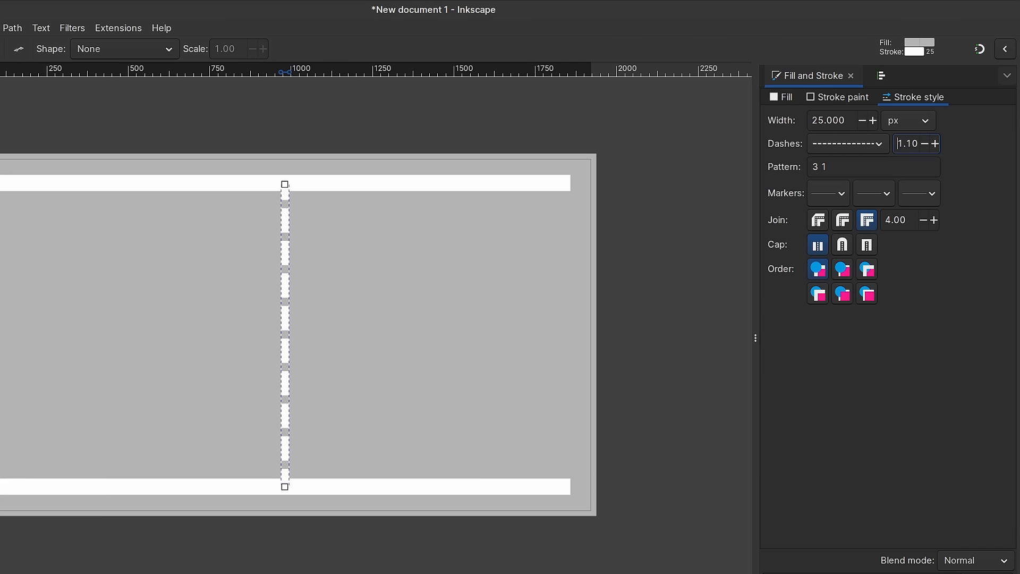
Step: Center the dashed middle line horizontally relative to the page and clear the selection
key("s")
left_click(882, 76)
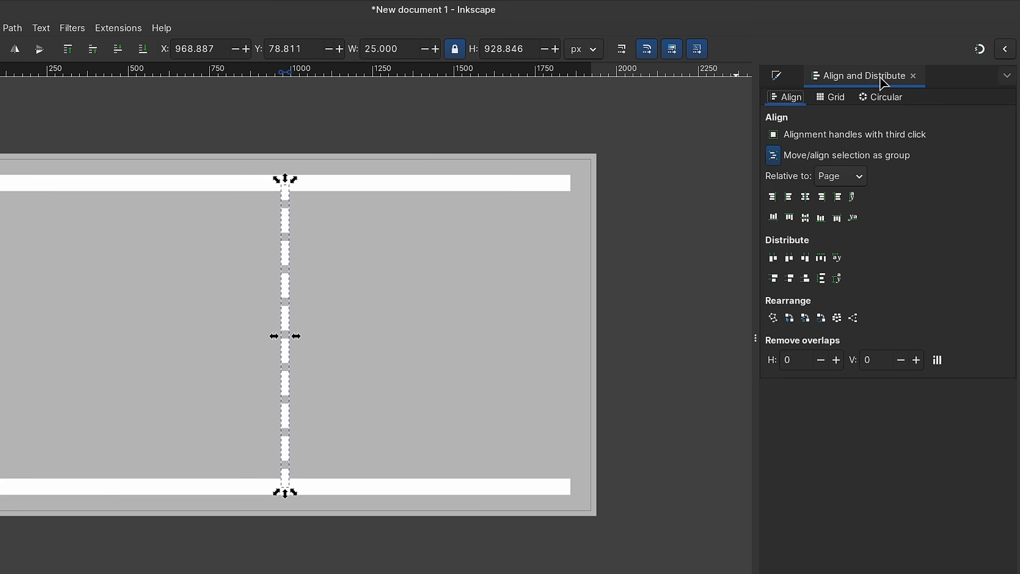
left_click(806, 198)
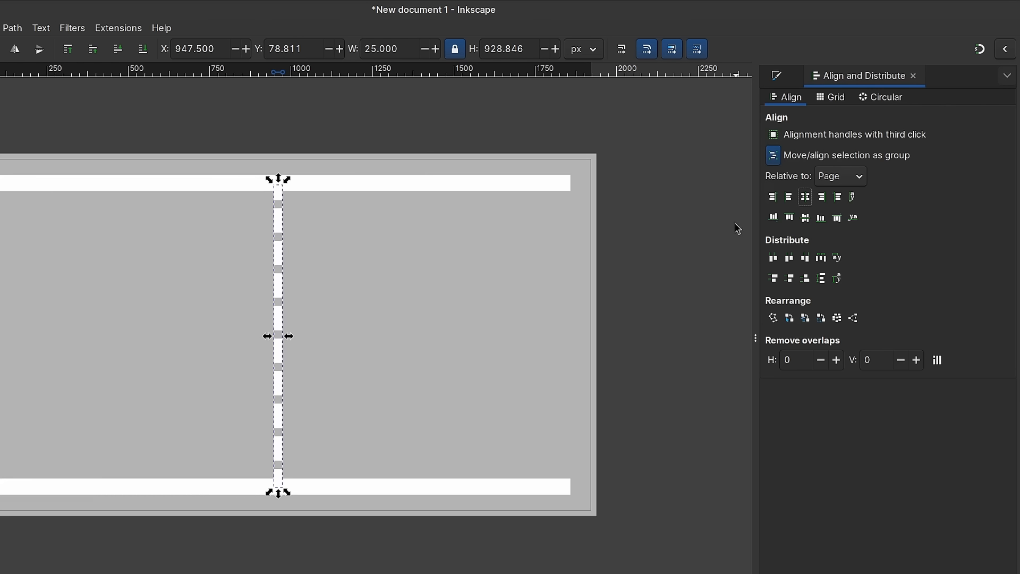
left_click(679, 282)
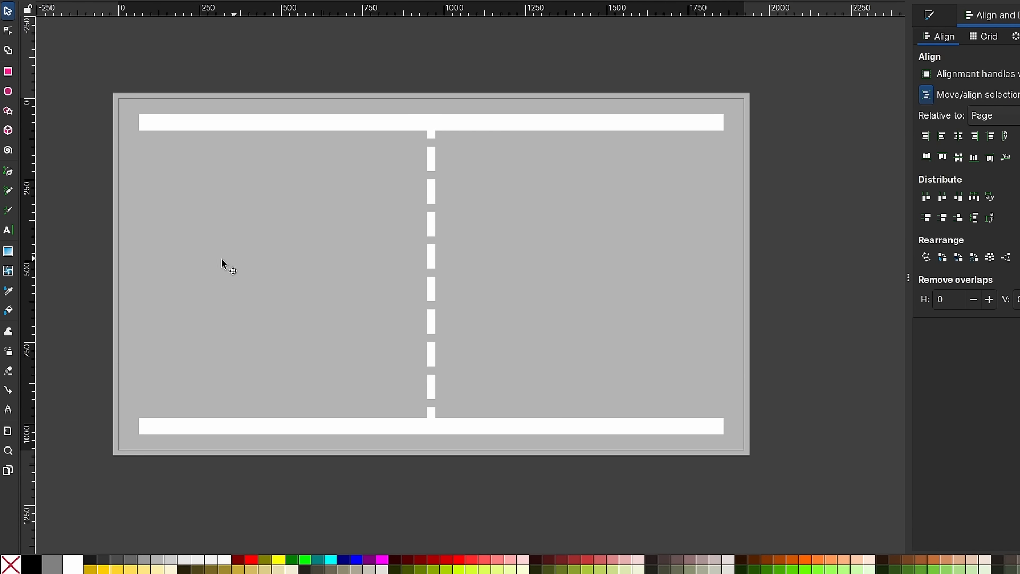
Step: Draw a vertical paddle line about 268 px long near the page's left edge and change its stroke from dashed to solid
key("b")
left_click(159, 198)
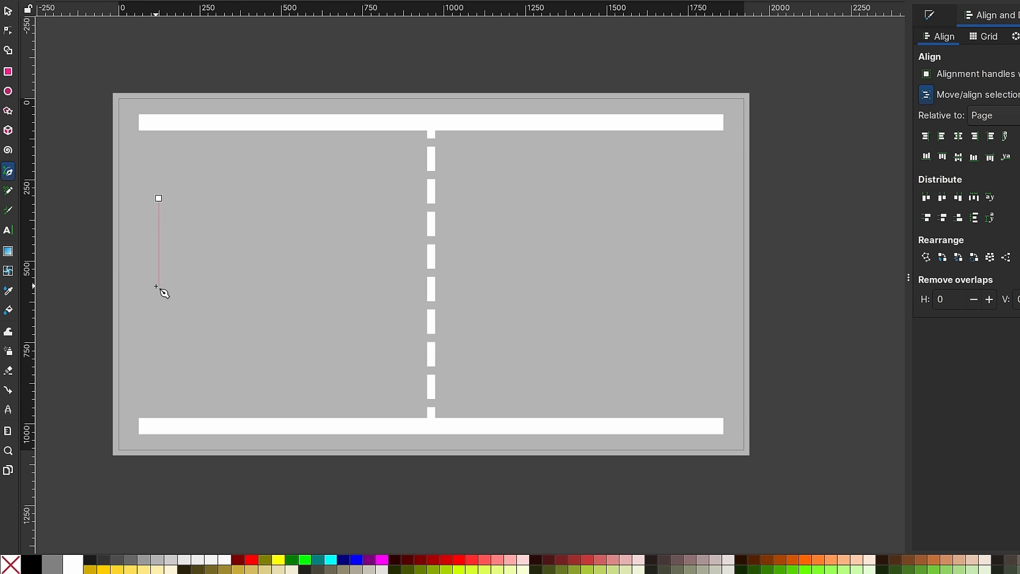
double_click(156, 286)
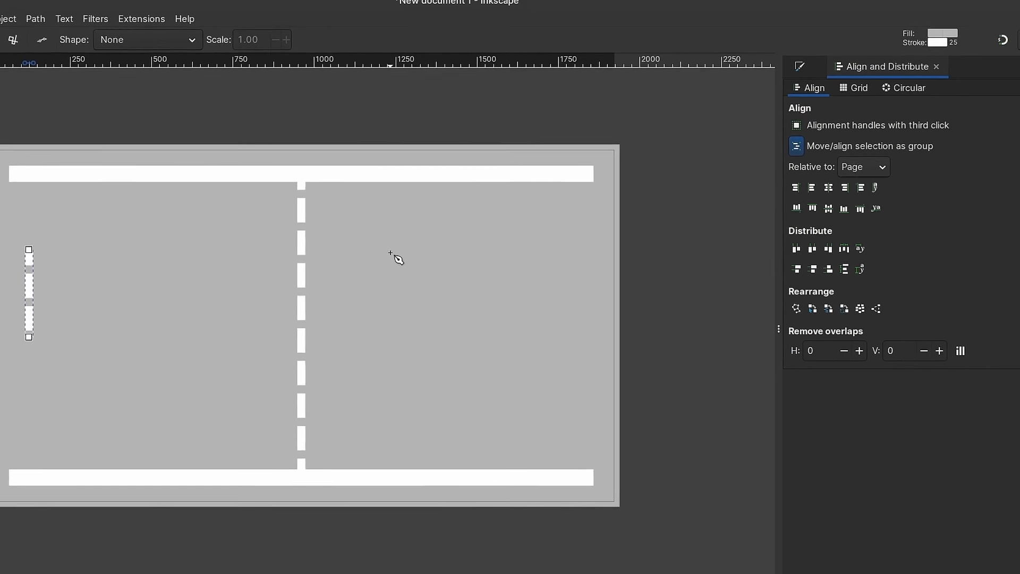
left_click(781, 77)
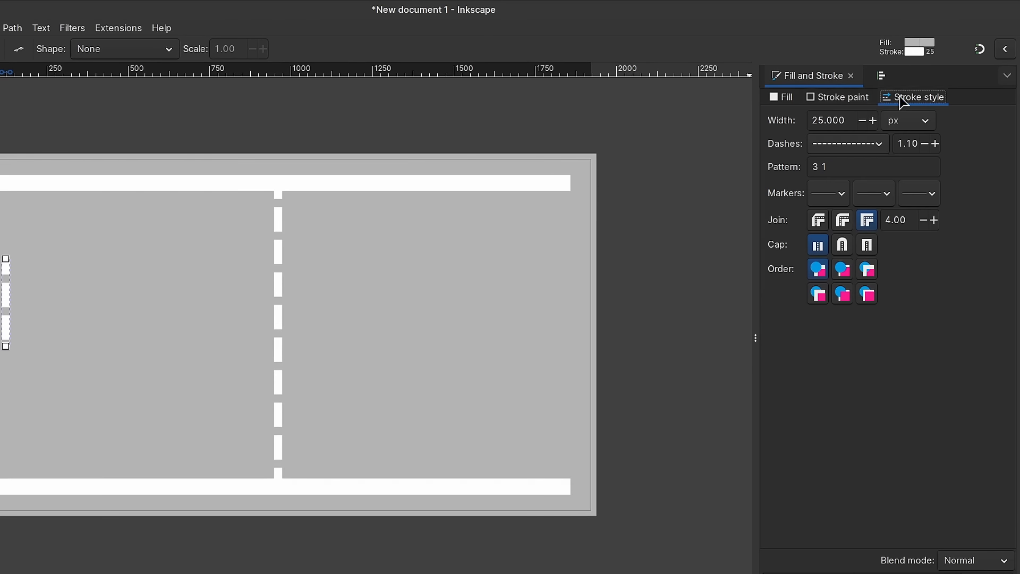
left_click(848, 139)
left_click(832, 164)
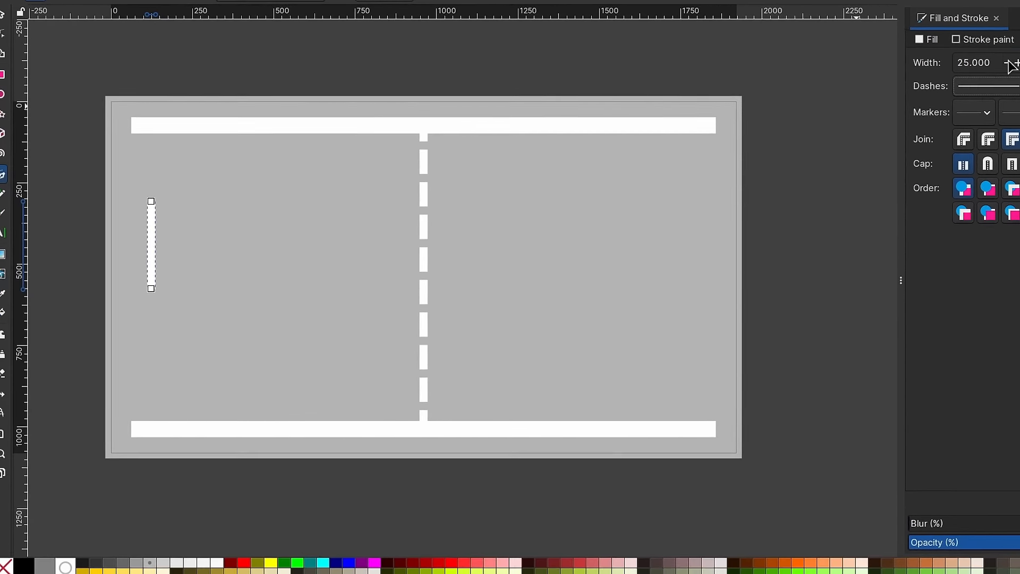
Step: Set the left paddle's stroke width to 40 px, trying 50 px as an alternative
left_click_drag(902, 99, 833, 95)
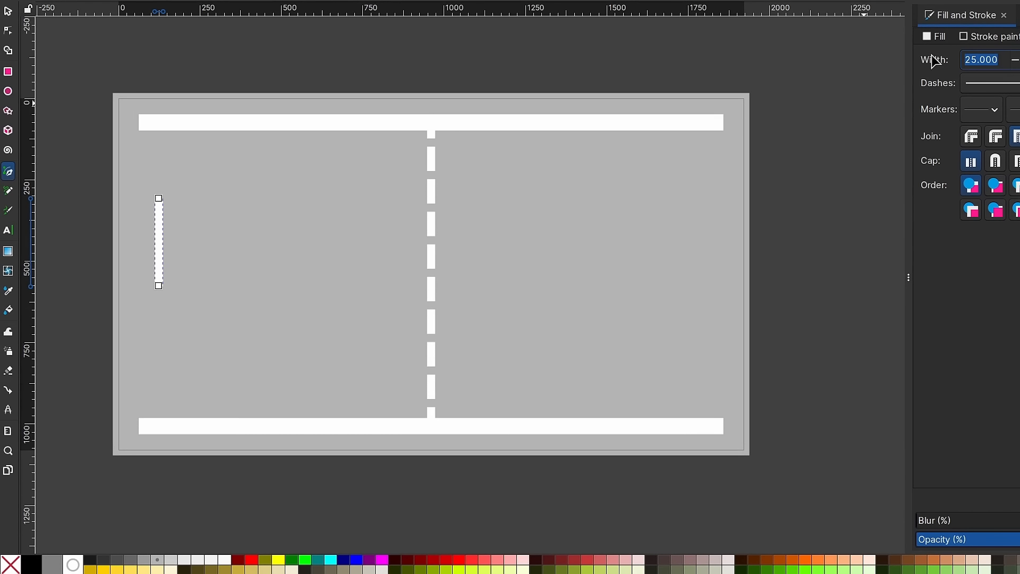
type("40")
key("Return")
left_click_drag(994, 60, 939, 58)
type("50")
key("Return")
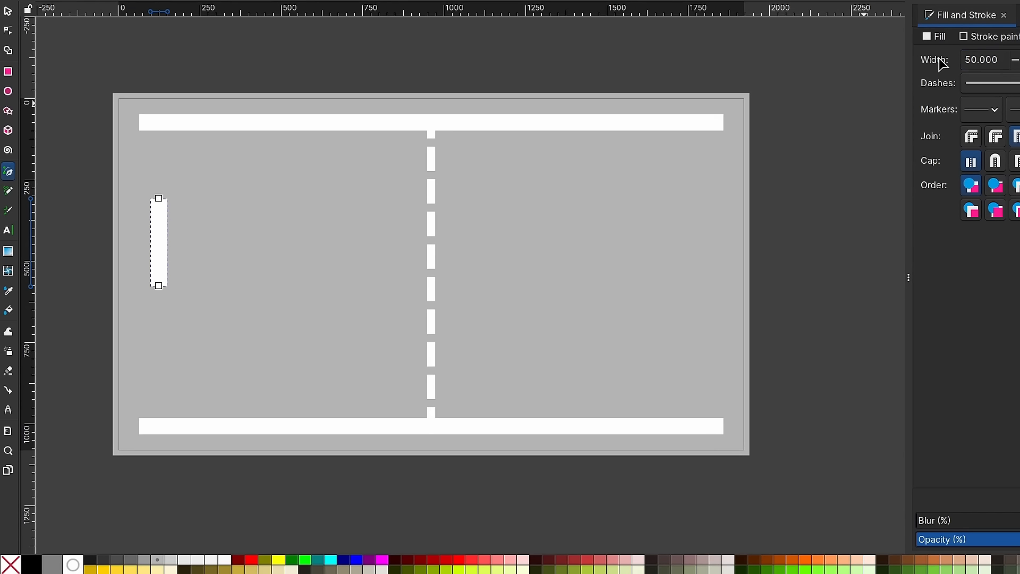
double_click(999, 63)
type("40")
key("Return")
Step: Duplicate the left paddle and move the copy straight across to the page's right side, so the pair spans about 1695 px
key("s")
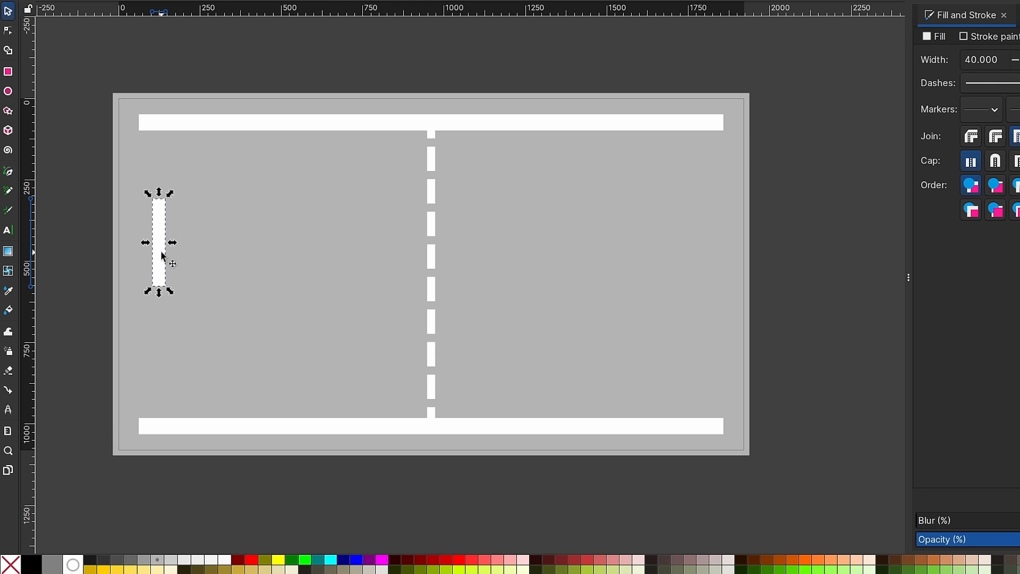
left_click_drag(160, 264, 702, 237)
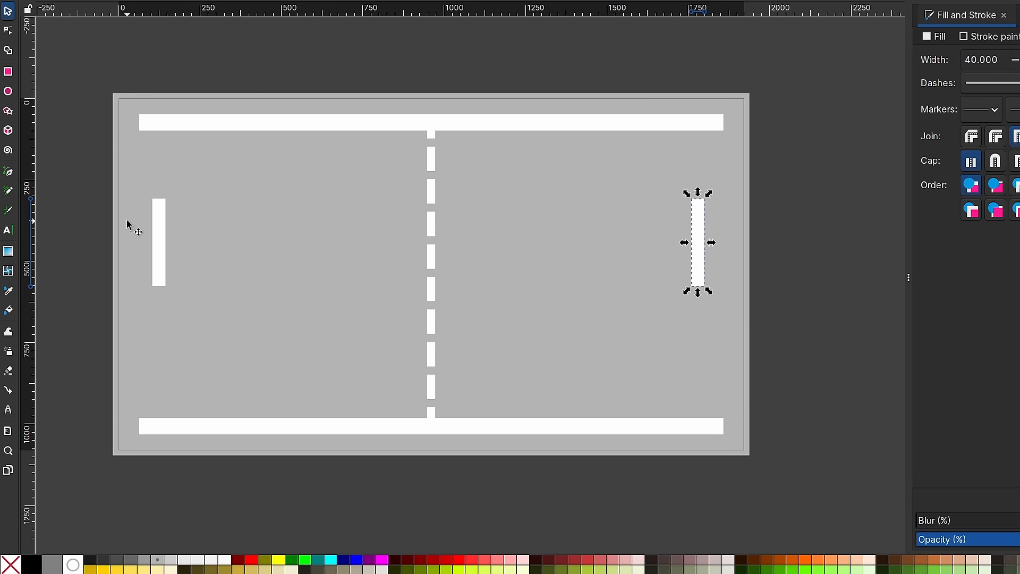
Step: Select both paddles and center them as a group horizontally and vertically relative to the page
left_click(159, 238, "shift")
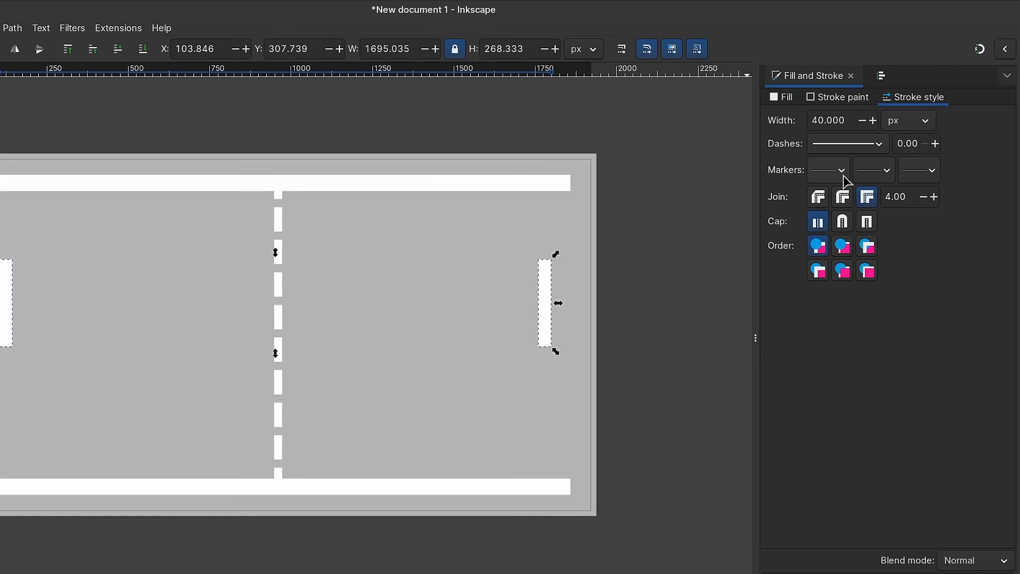
key("ctrl+shift+a")
left_click(805, 217)
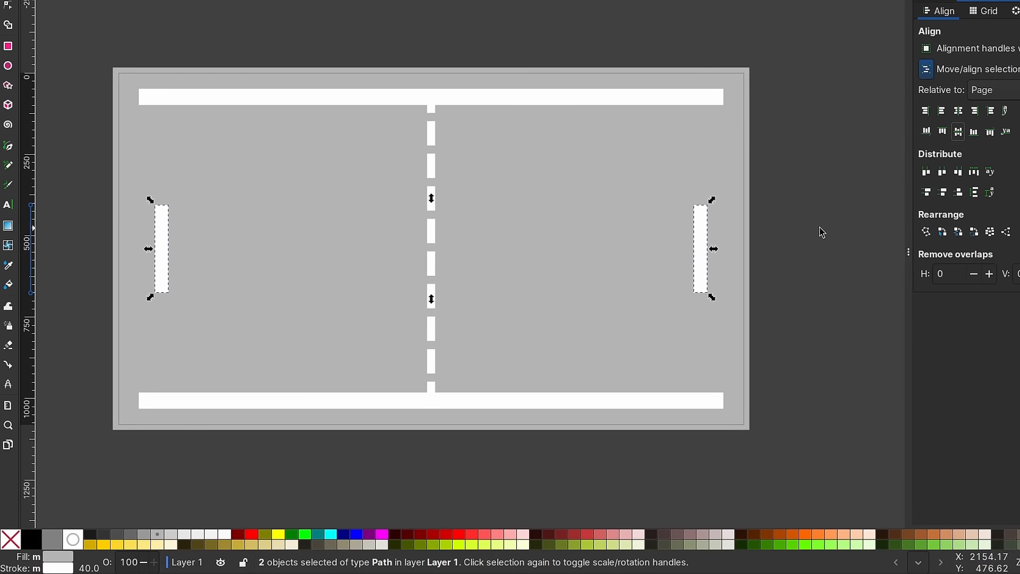
left_click(816, 323)
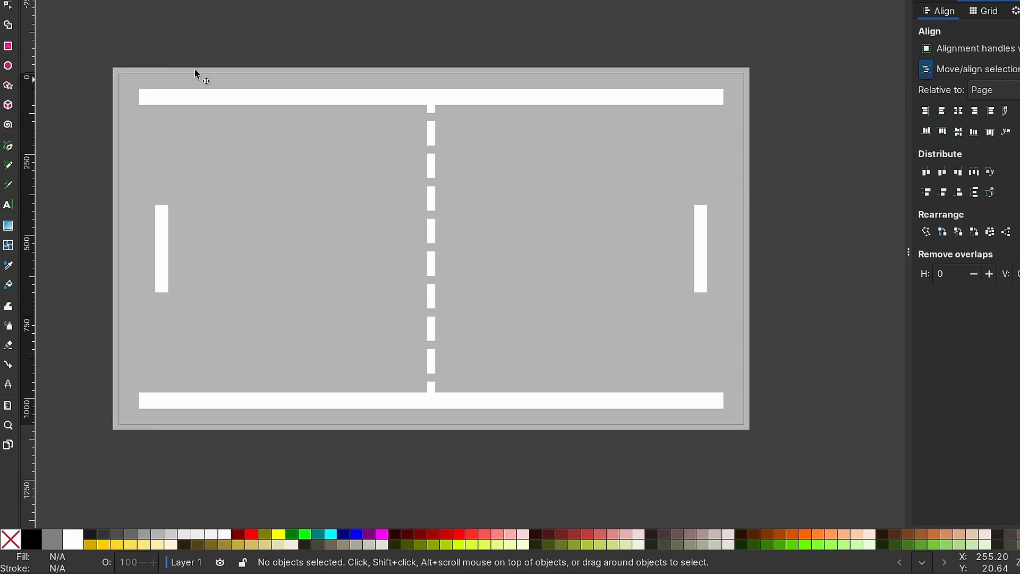
Step: Draw a small circle as the ball just right of the dashed line's middle, fill it with 2.5% Gray and remove its stroke
left_click(8, 67)
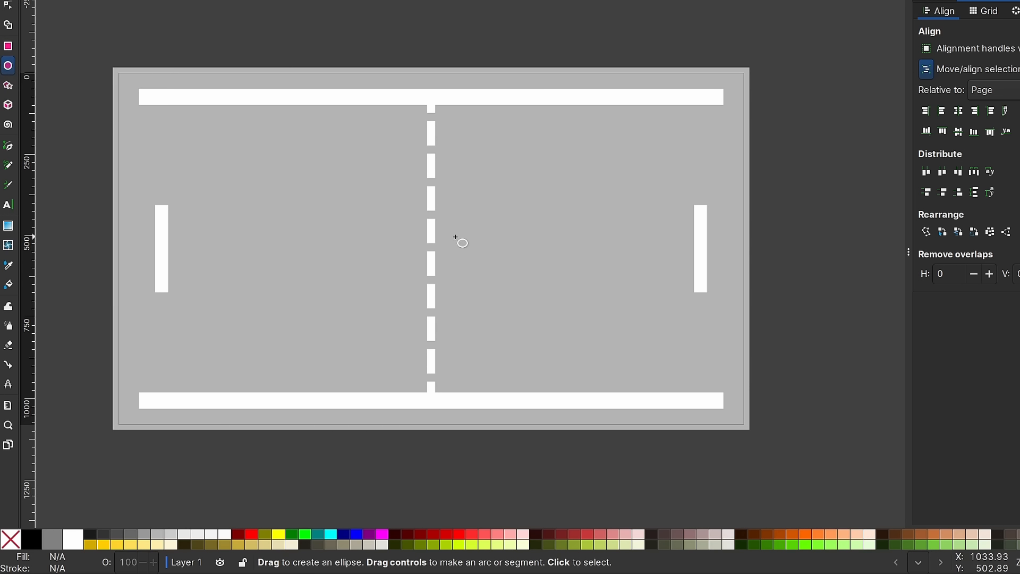
mouse_move(455, 237)
left_mouse_down()
mouse_move(478, 250)
mouse_move(470, 252)
left_mouse_up()
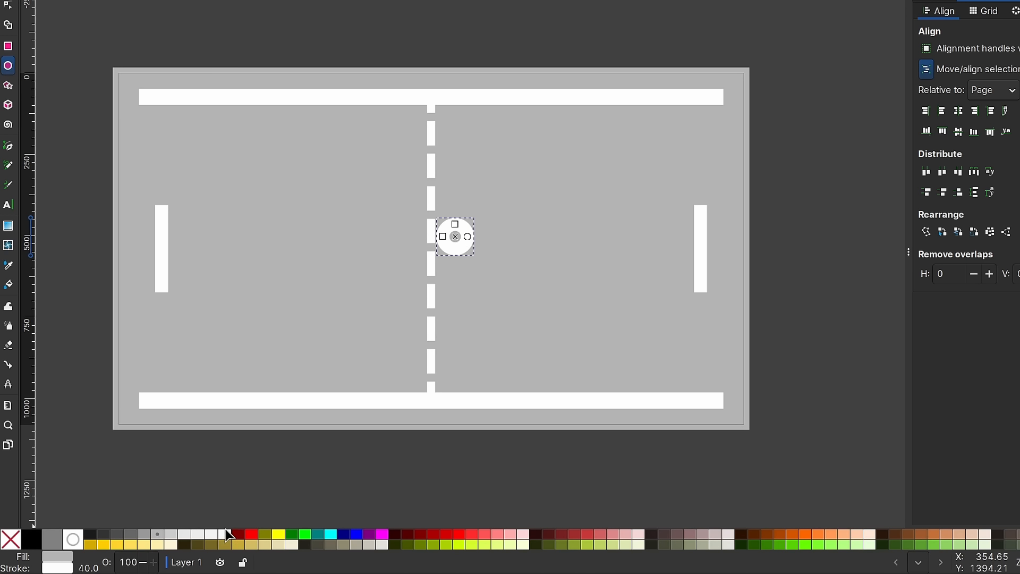
left_click(226, 535)
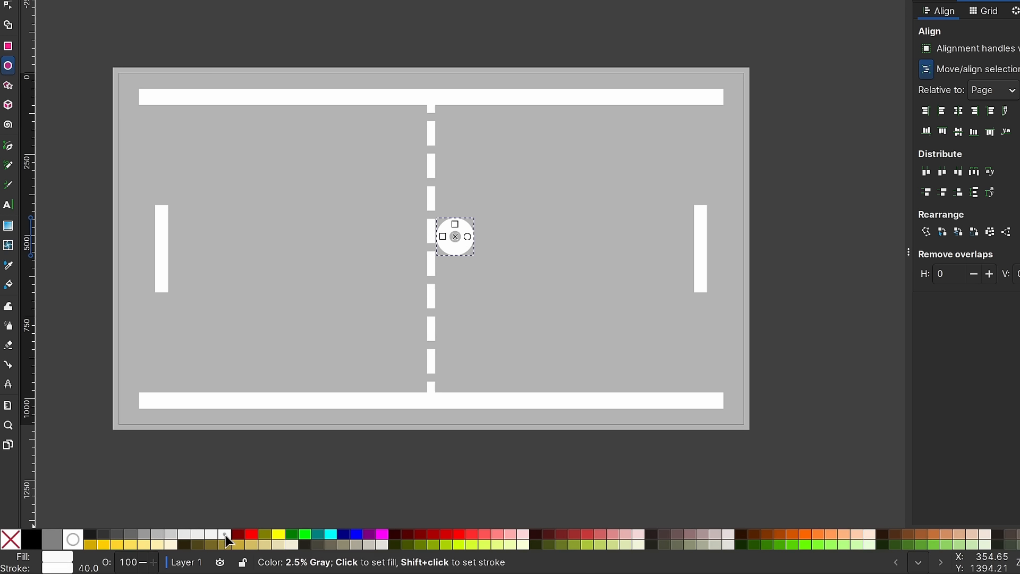
left_click(11, 540, "shift")
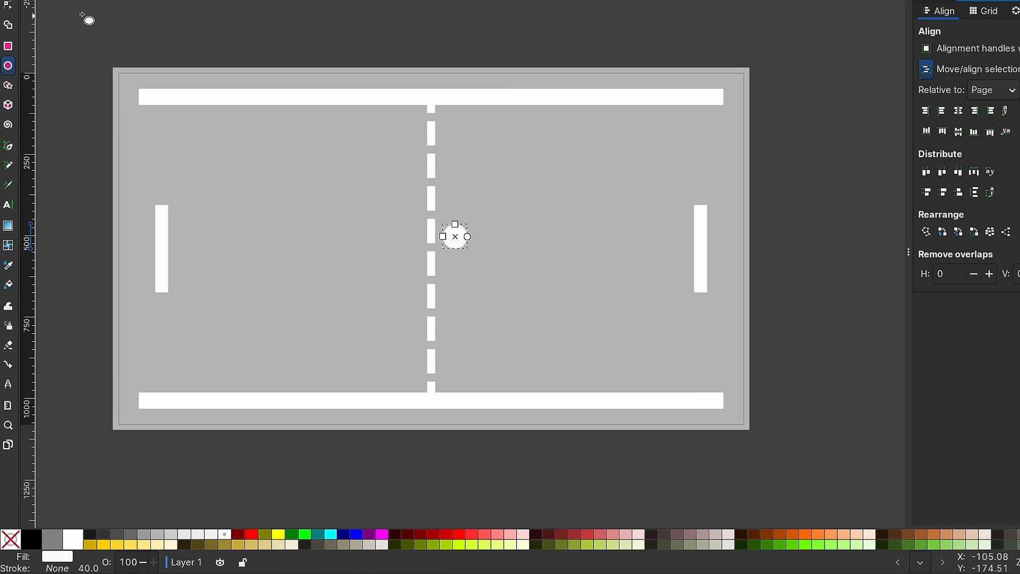
Step: Scale the ball down proportionally about its center to a diameter of about 68 px
key("s")
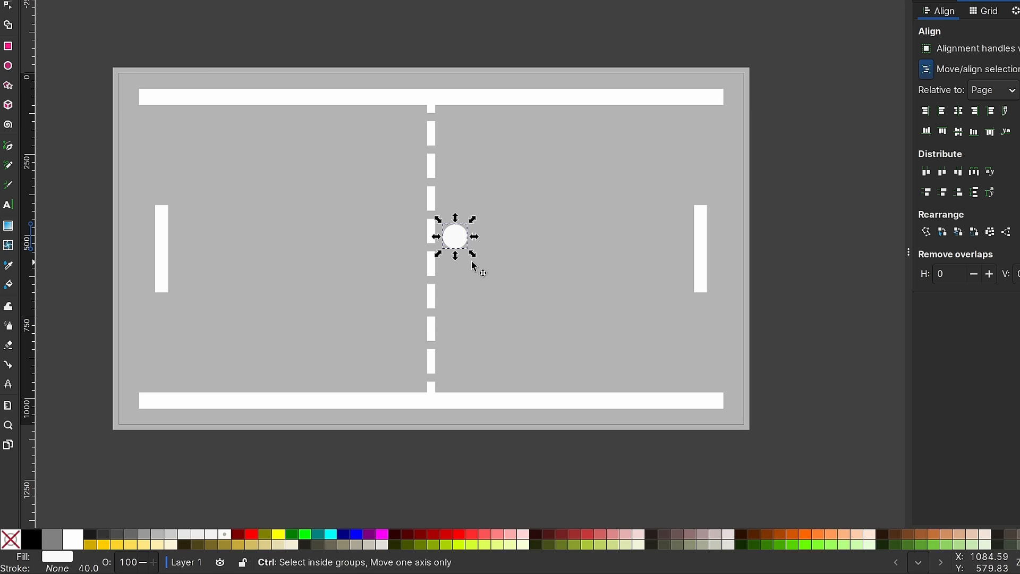
left_click_drag(475, 260, 474, 258)
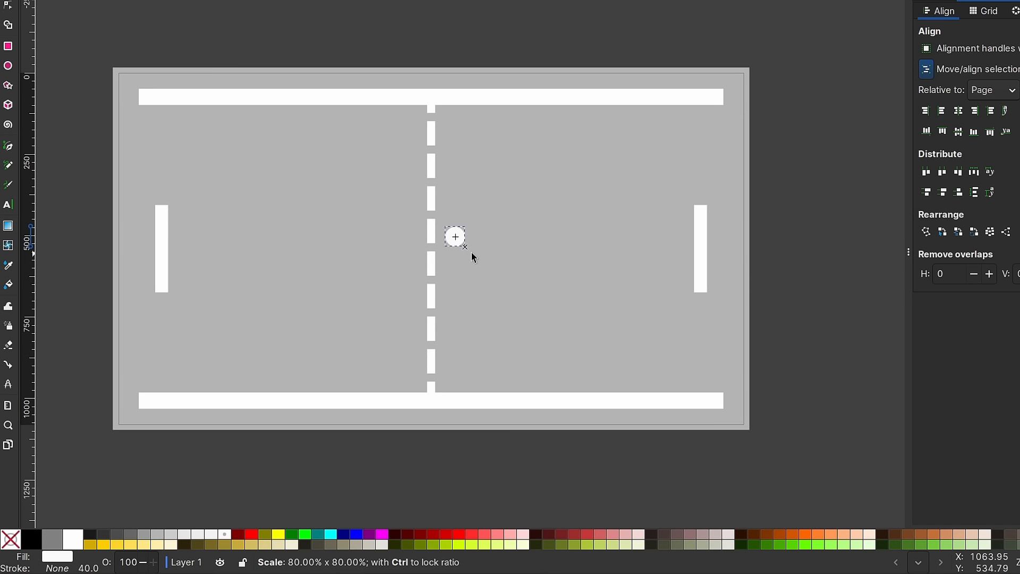
left_click_drag(472, 254, 473, 255)
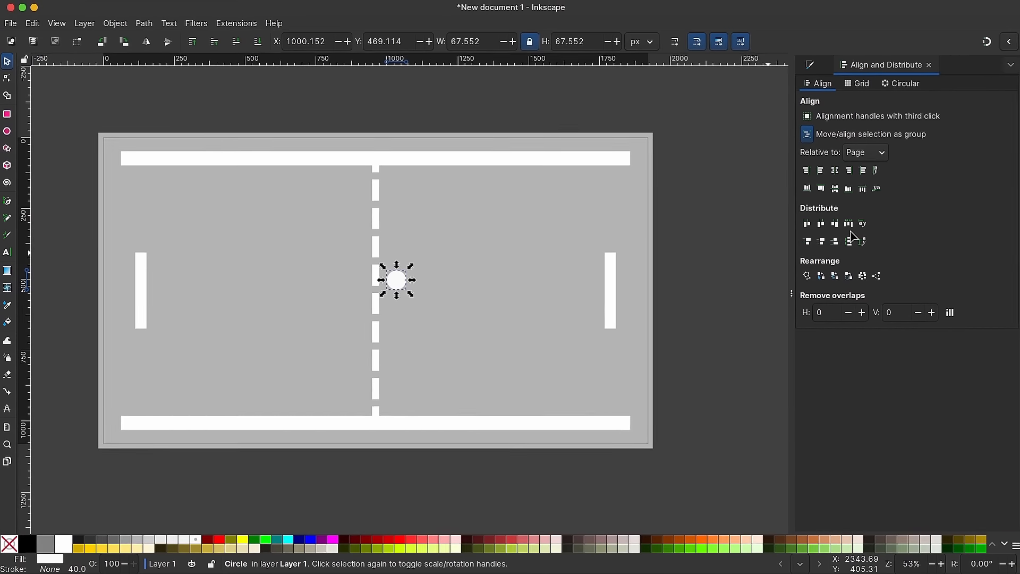
left_click(699, 329)
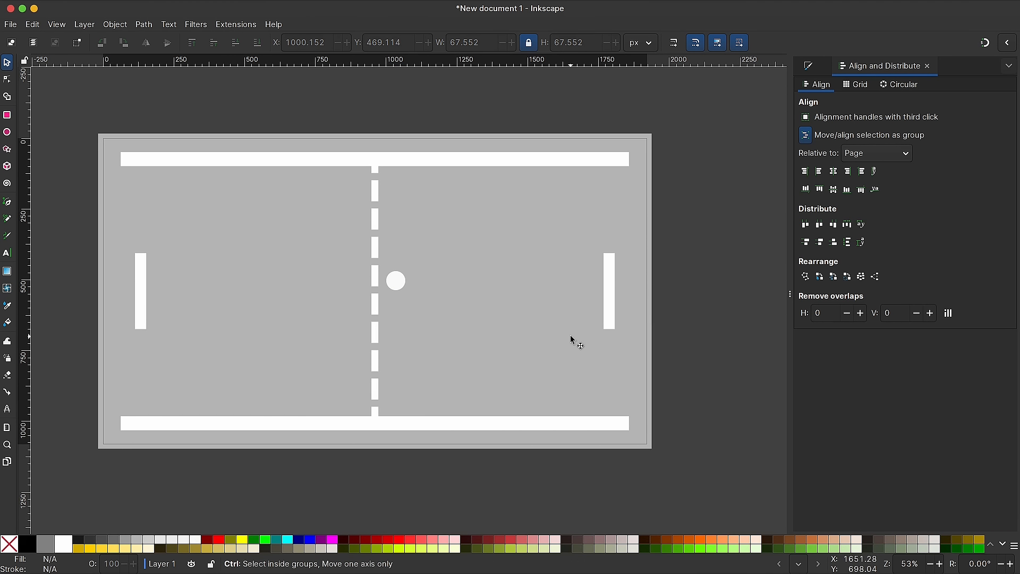
Step: Save the drawing as pong_match_field.svg in the pong project's assets folder
key("ctrl+s")
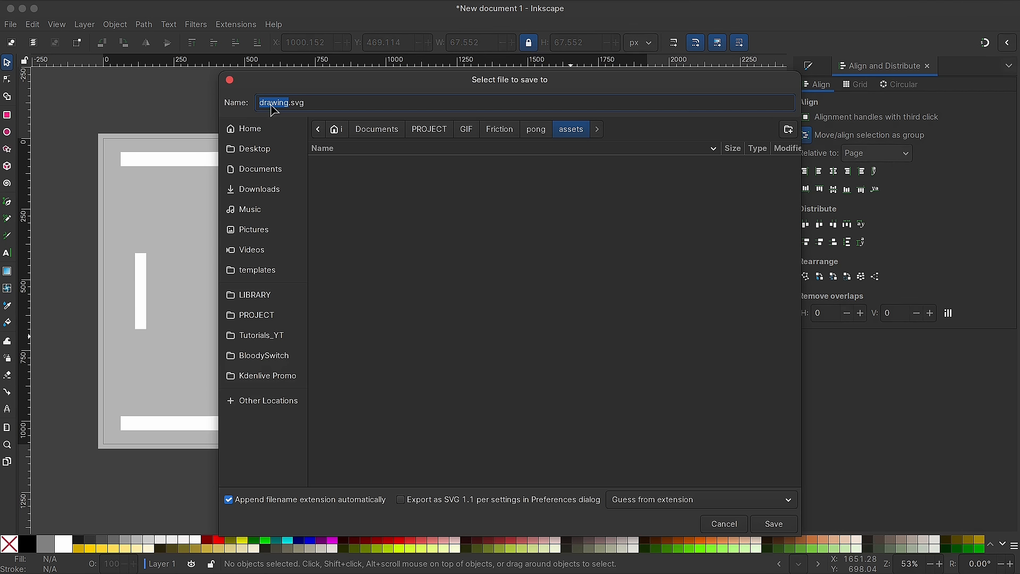
type("pong_match_field")
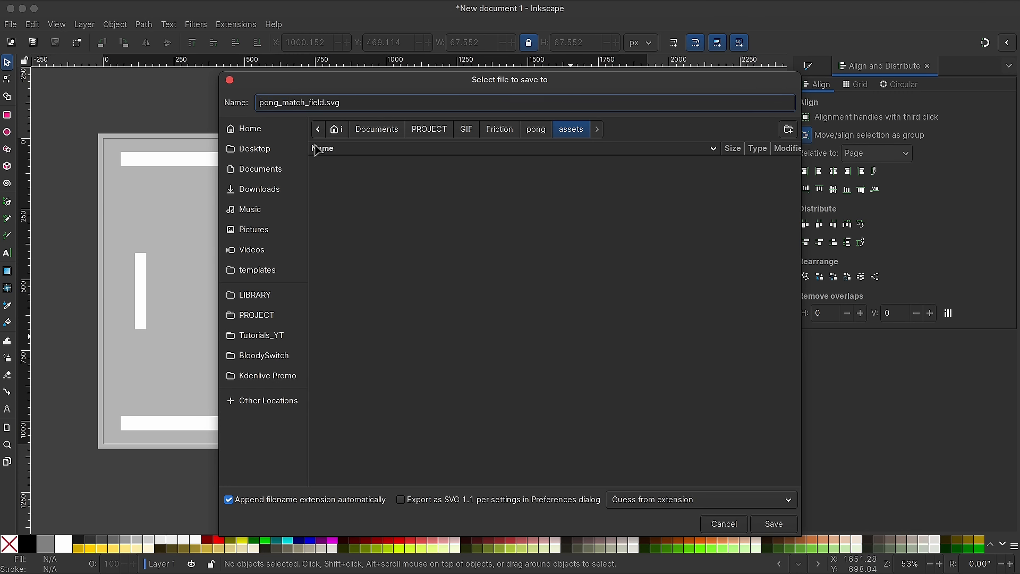
key("Return")
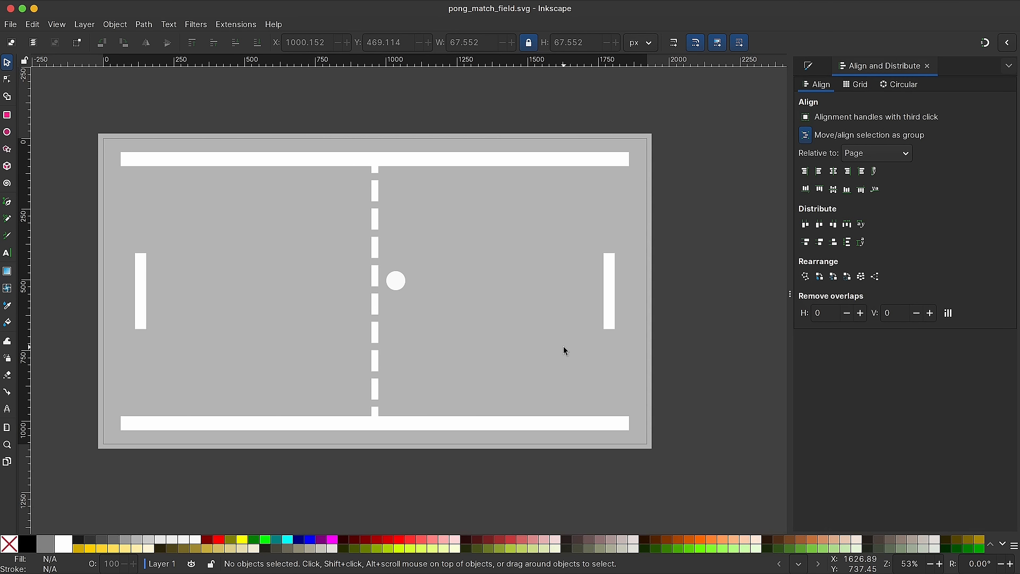
Step: Group the two horizontal boundary lines together with the dashed middle line
left_click(399, 163)
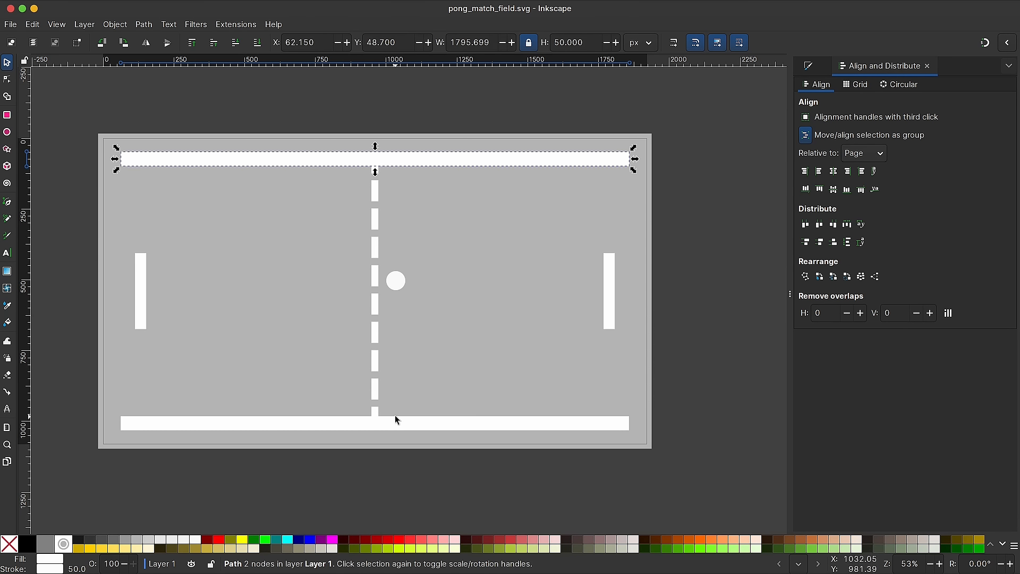
left_click(394, 415)
left_click(410, 165)
key("shift")
left_click(434, 428, "shift")
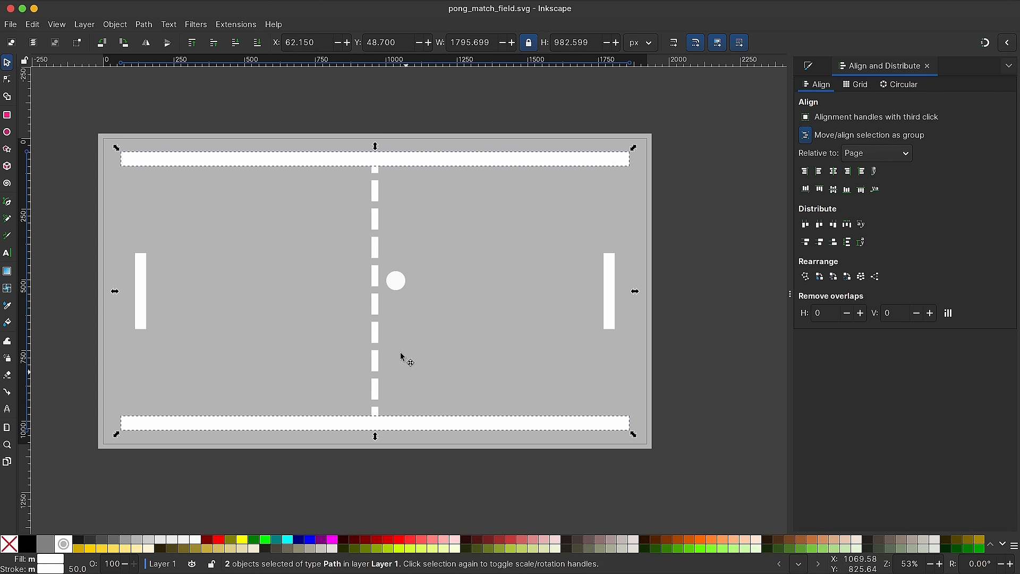
left_click(376, 251)
left_click(409, 168, "shift")
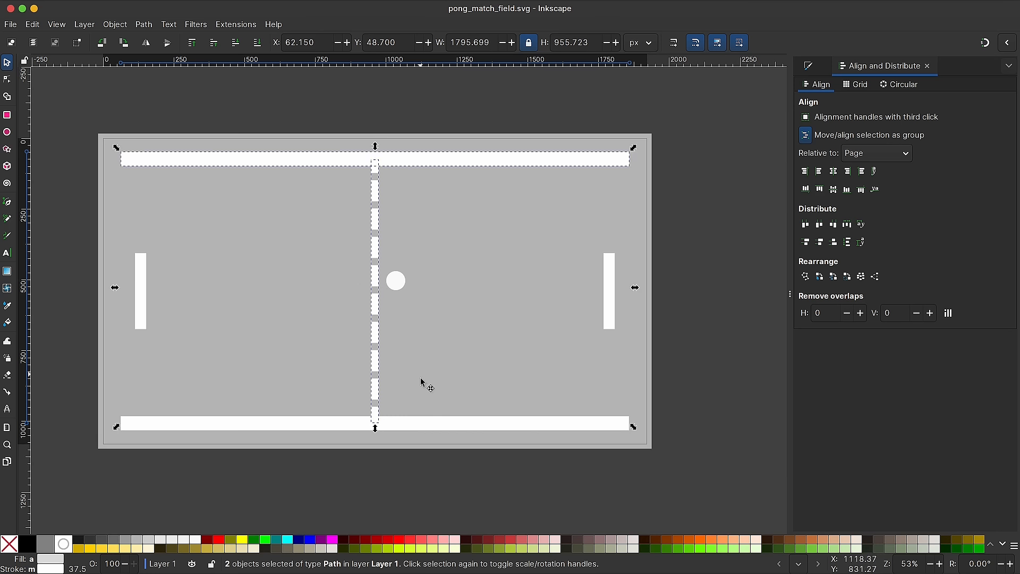
left_click(426, 425, "shift")
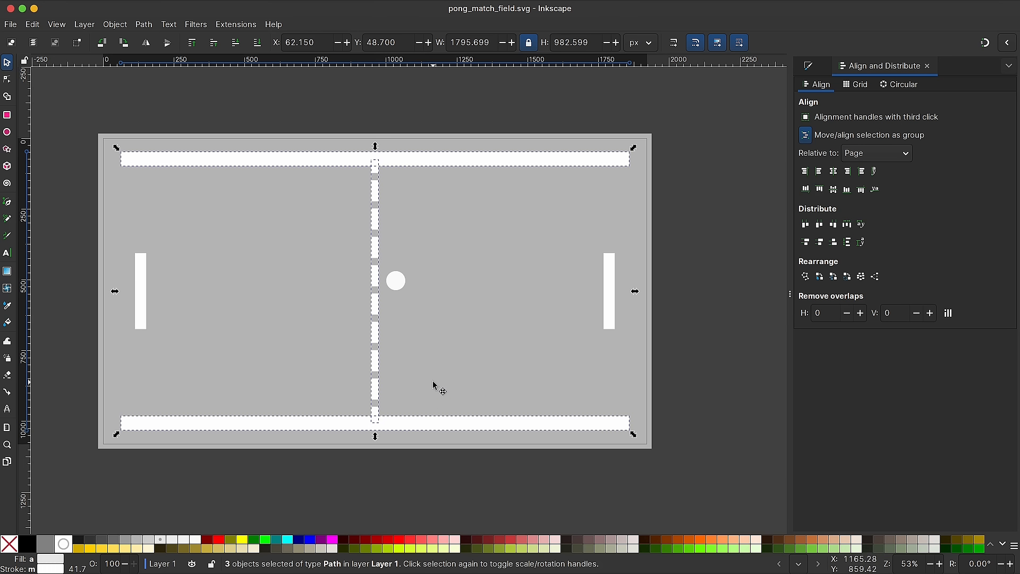
key("ctrl+g")
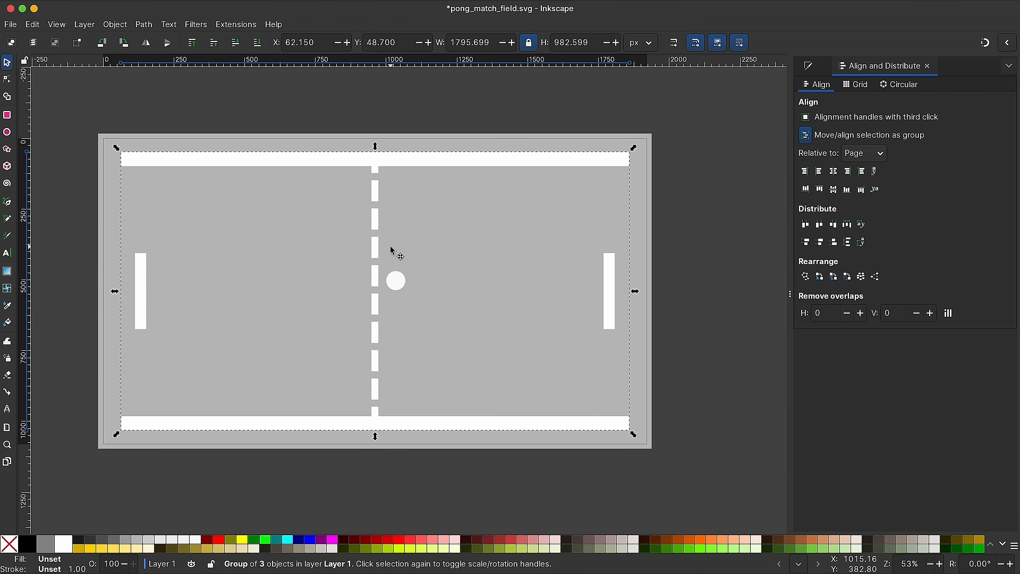
Step: Show the document's object list and rename the right paddle "player 2"
key("ctrl+shift+l")
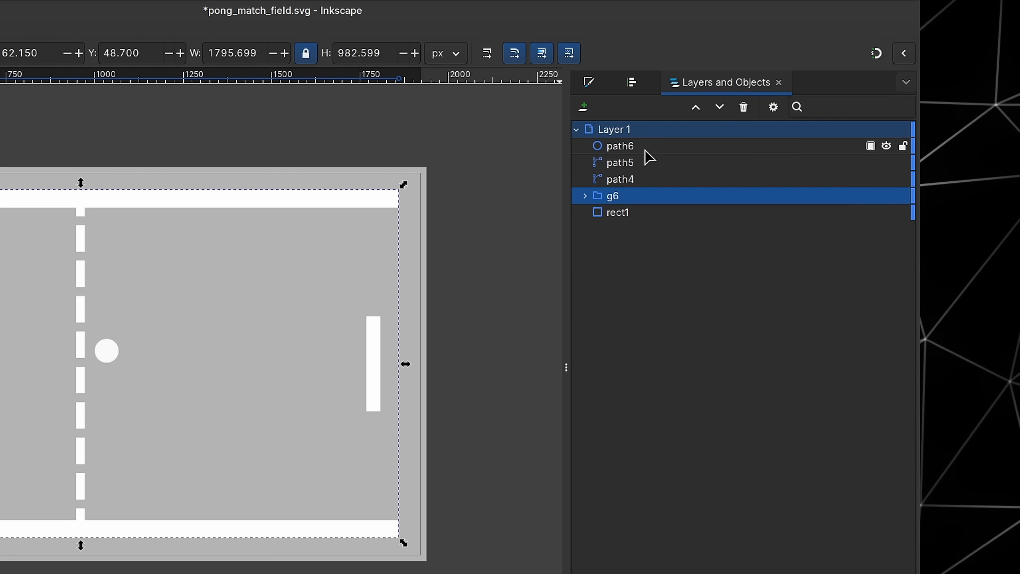
left_click(631, 163)
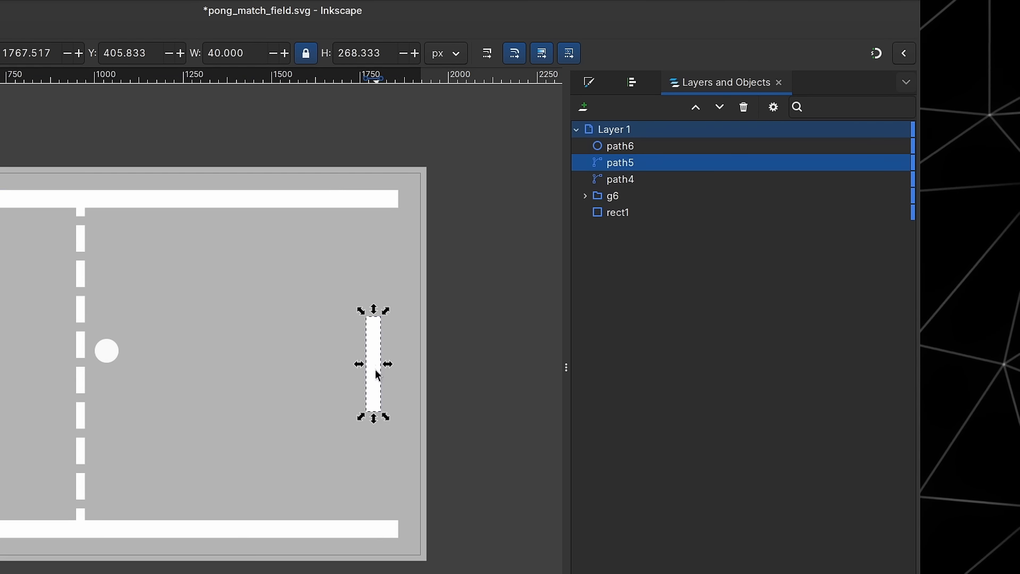
double_click(639, 164)
type("pl")
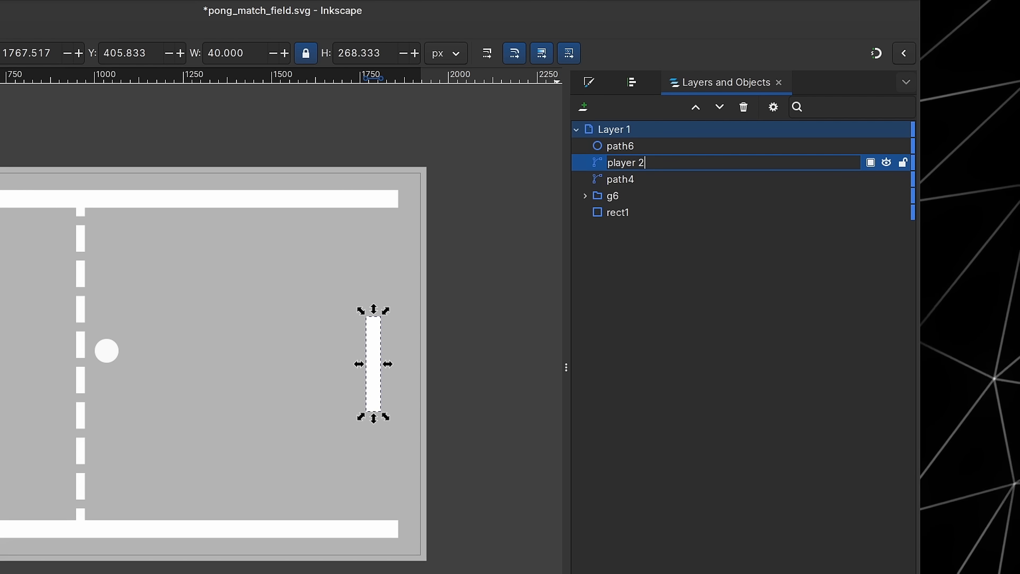
type("ayer 2")
key("Return")
Step: Rename the left paddle "player 1" in the object list
left_click(631, 181)
double_click(635, 181)
type("pla")
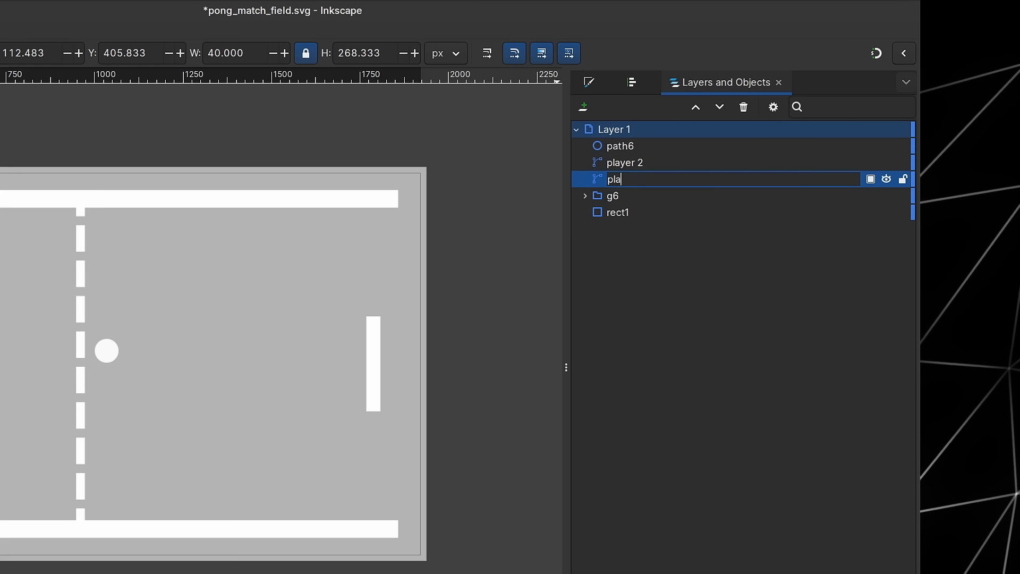
type("yer 1")
key("Return")
Step: Rename the circle "ball" and the gray background rectangle "solid color"
double_click(622, 145)
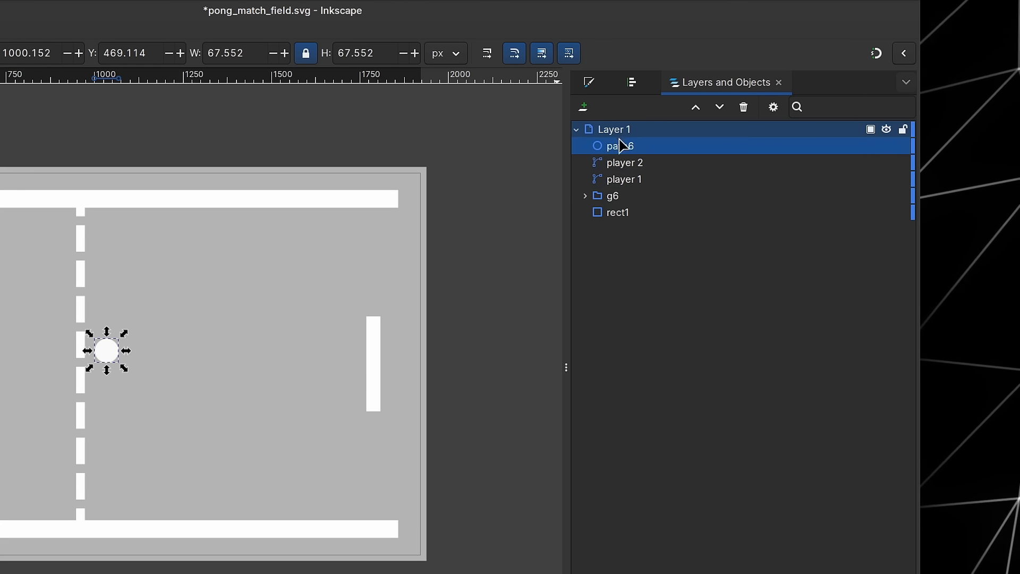
type("ball")
key("Return")
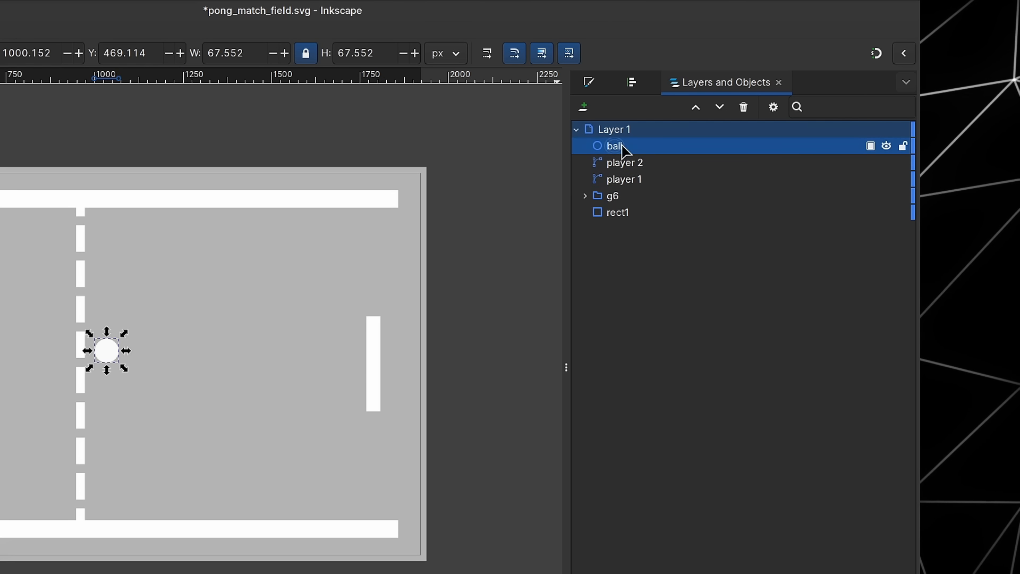
left_click(626, 215)
double_click(625, 214)
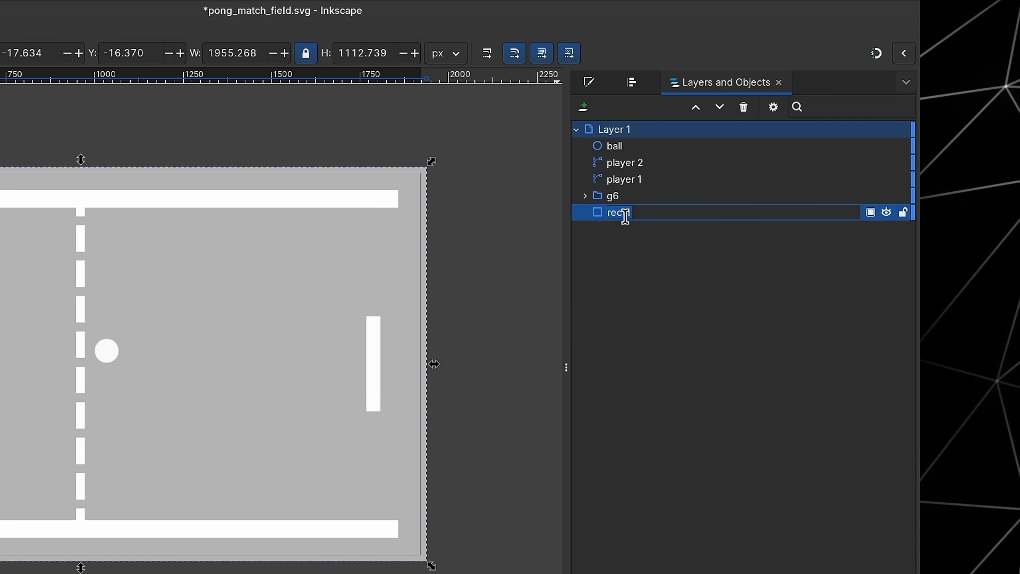
type("solid color")
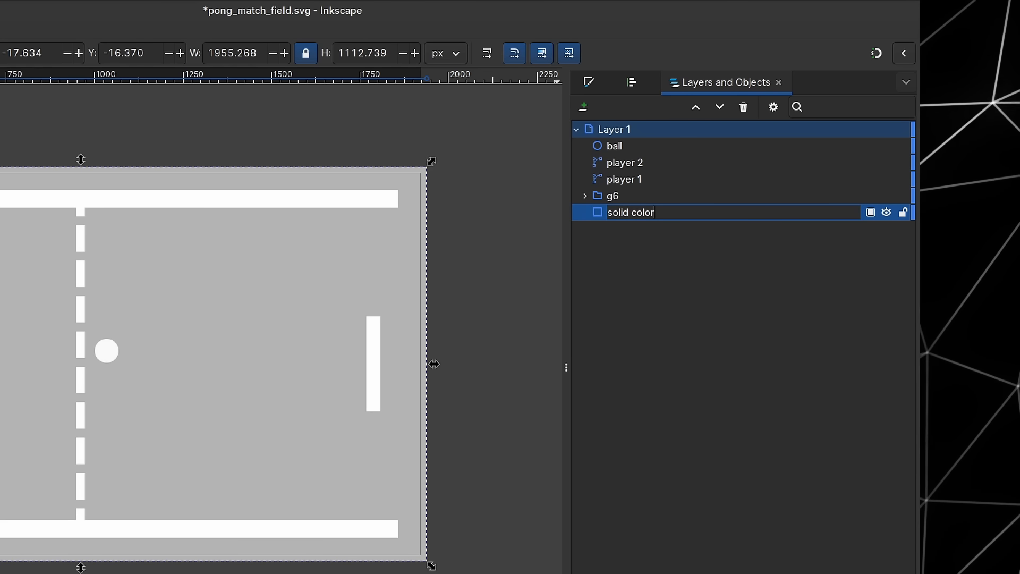
key("Return")
Step: Rename the group holding the boundary lines and the dashed line "field"
left_click(619, 199)
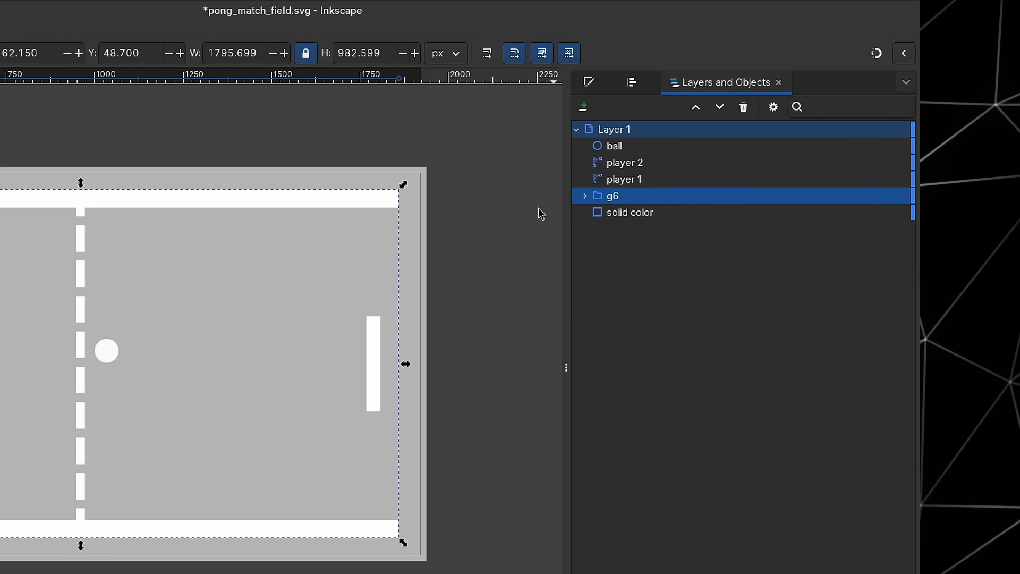
double_click(649, 198)
type("fi")
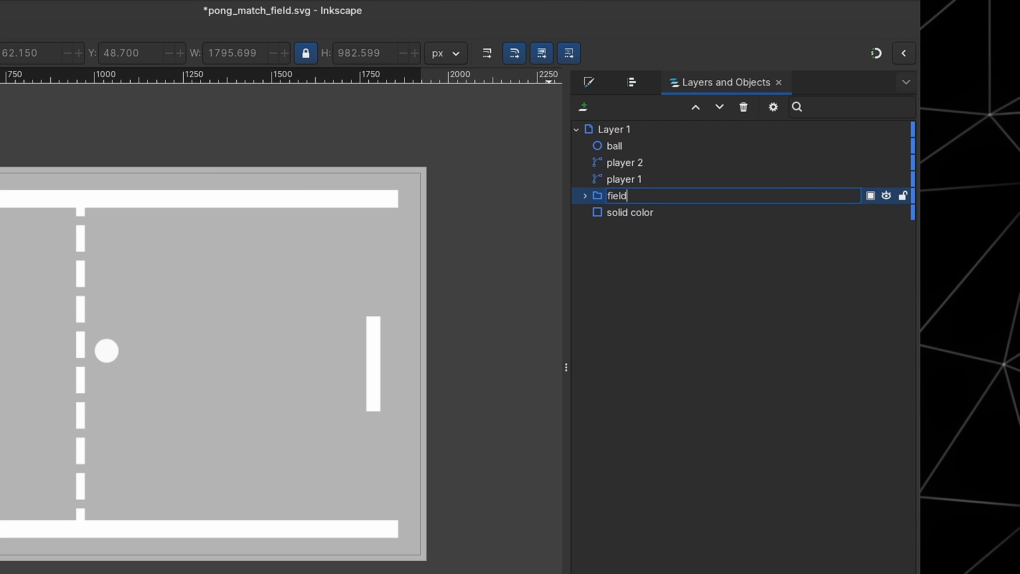
type("eld")
key("Return")
Step: Rename the dashed middle line inside the field group "separator"
left_click(585, 195)
left_click(647, 247)
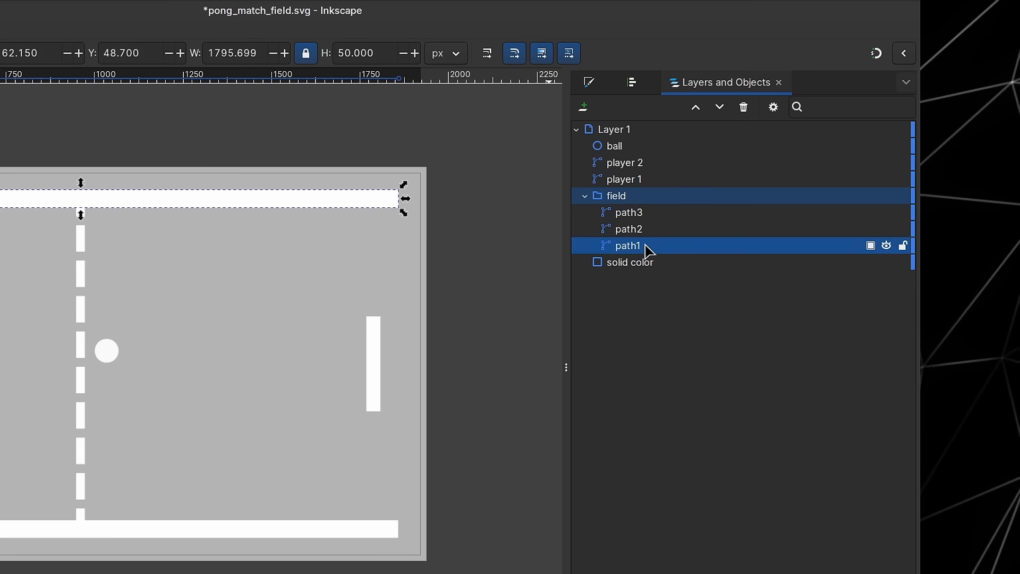
left_click(642, 228)
left_click(646, 213)
double_click(645, 213)
type("sep")
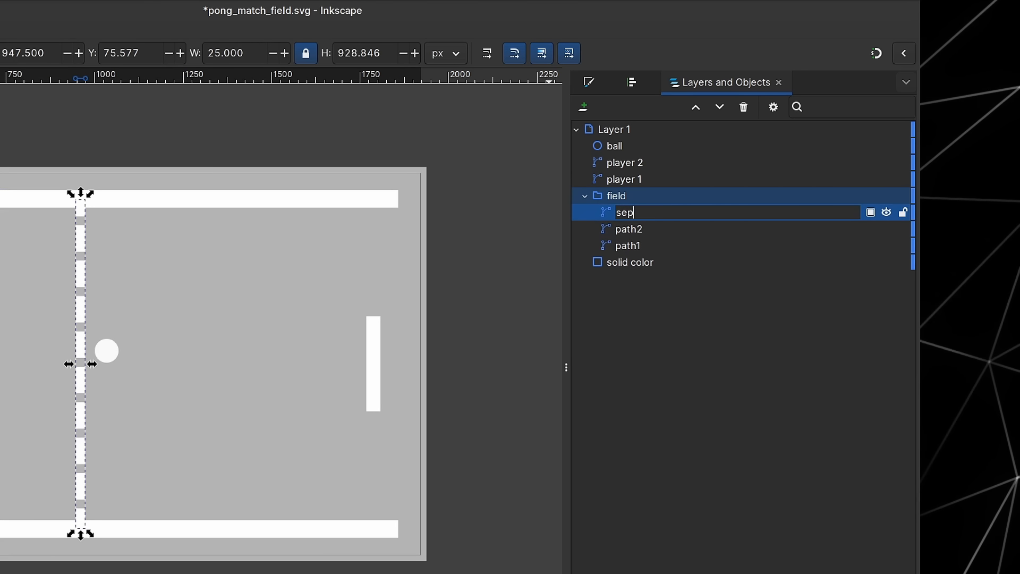
type("ara")
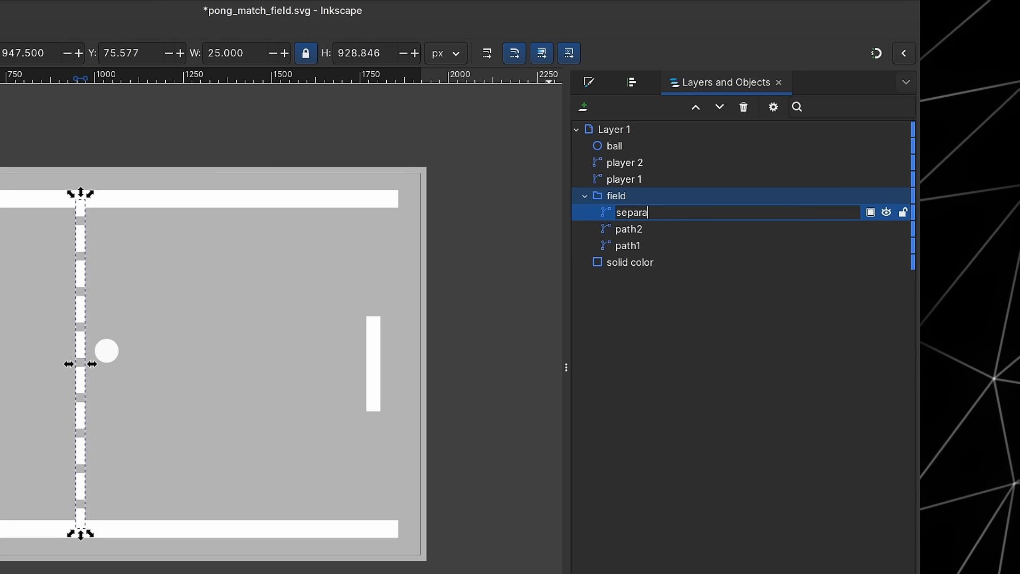
type("ator")
key("Return")
Step: Merge the upper and lower boundary lines of the field group into one path with Union and save the drawing
left_click(644, 234)
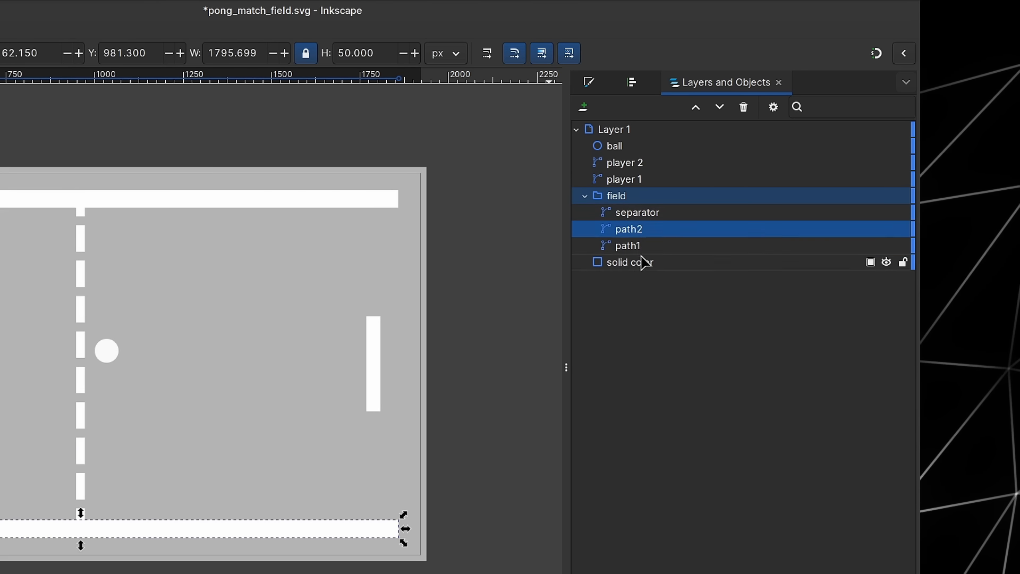
left_click(643, 246)
left_click(649, 230)
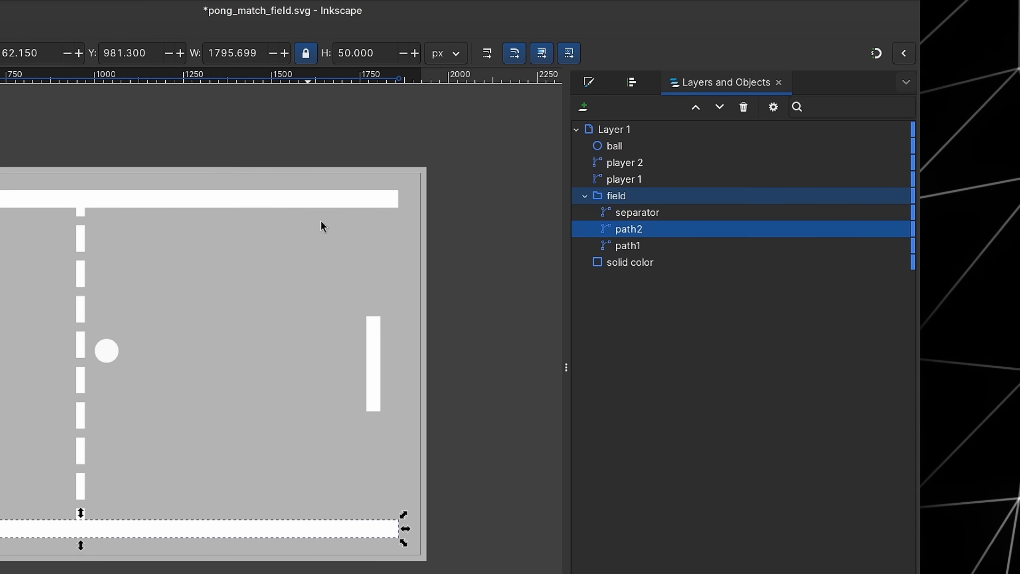
left_click(642, 247, "shift")
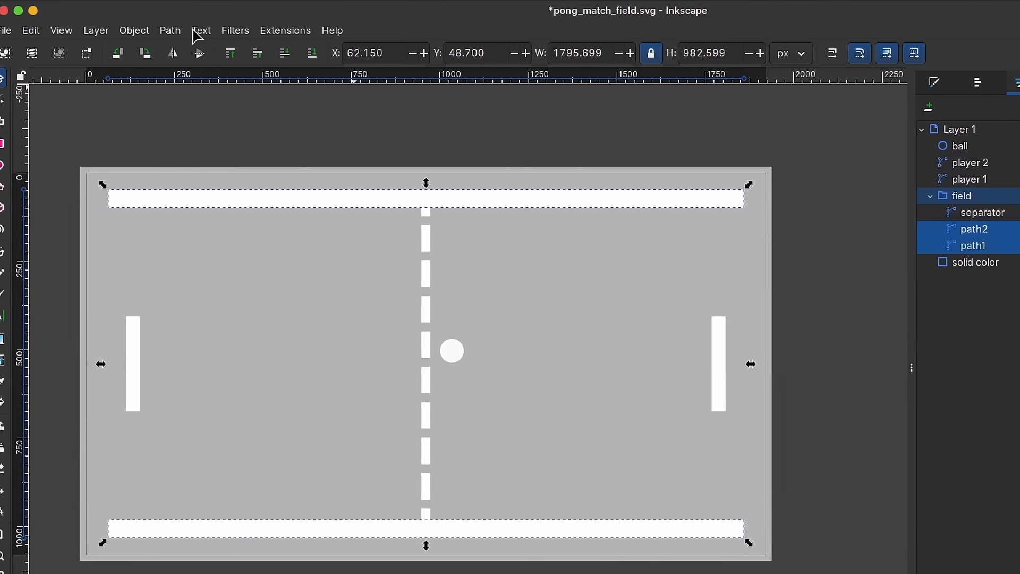
left_click(181, 31)
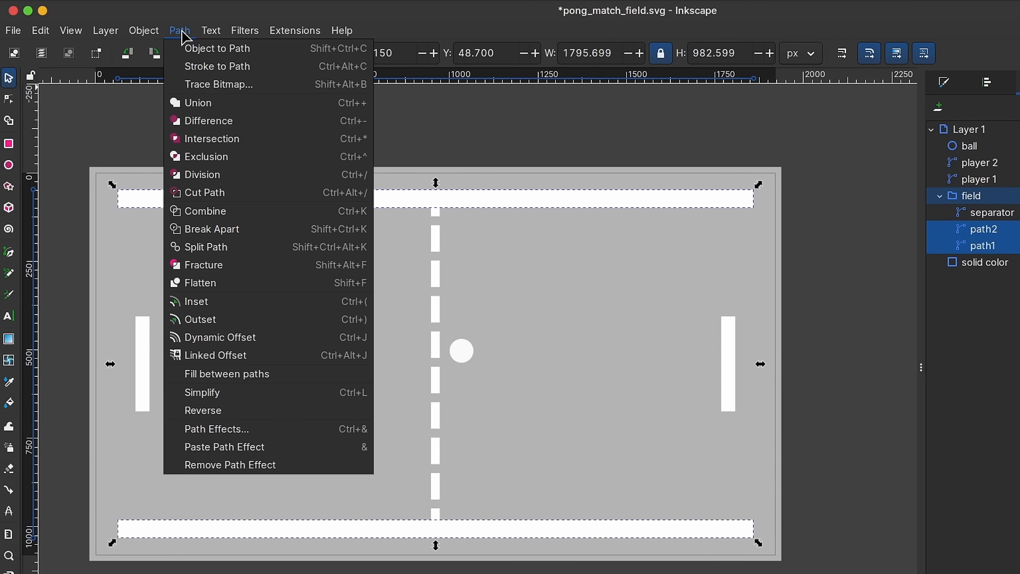
left_click(216, 108)
key("n")
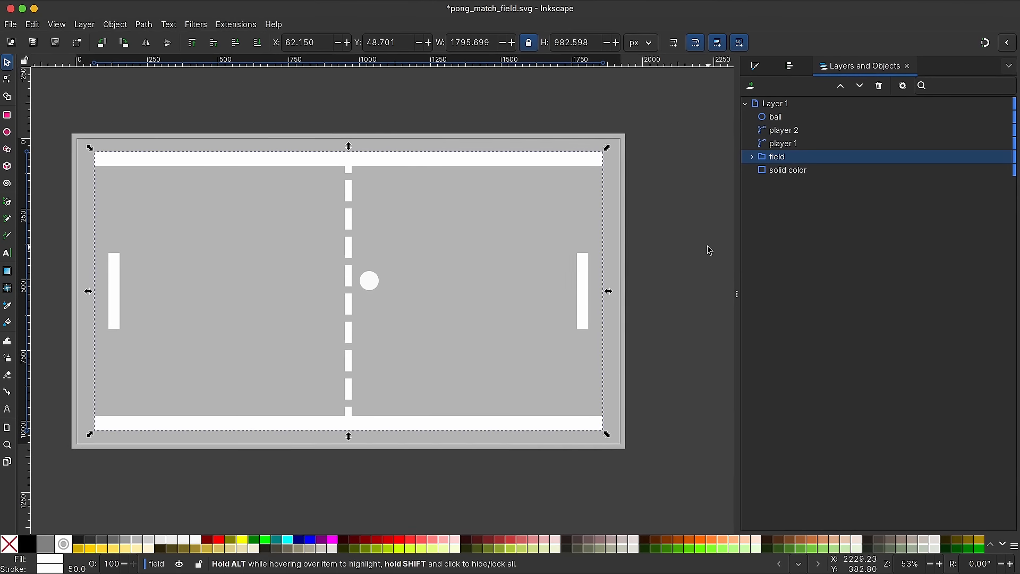
key("ctrl+s")
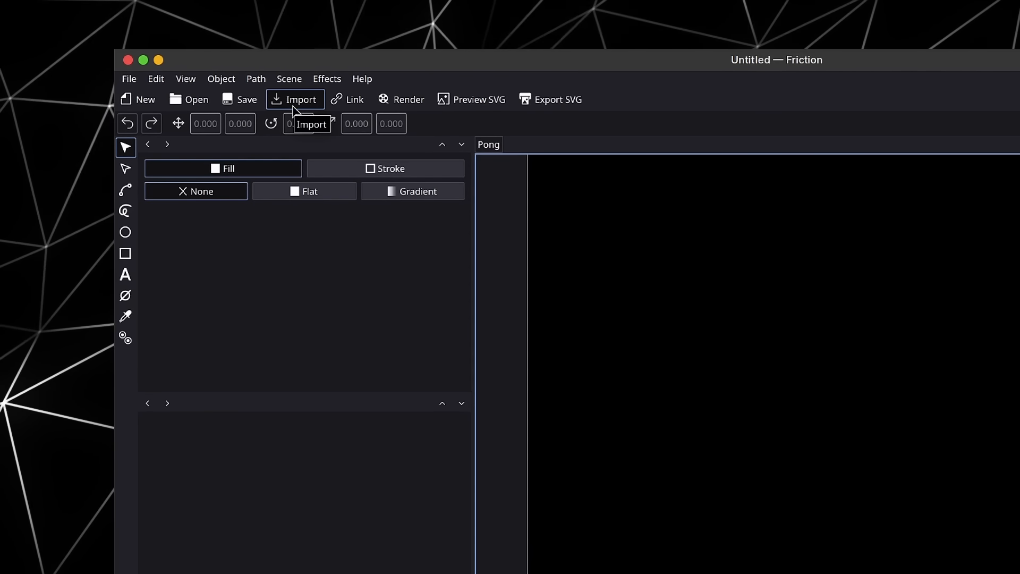
Step: Switch to Friction and import pong_match_field.svg from the assets folder into the Pong scene
left_click(293, 106)
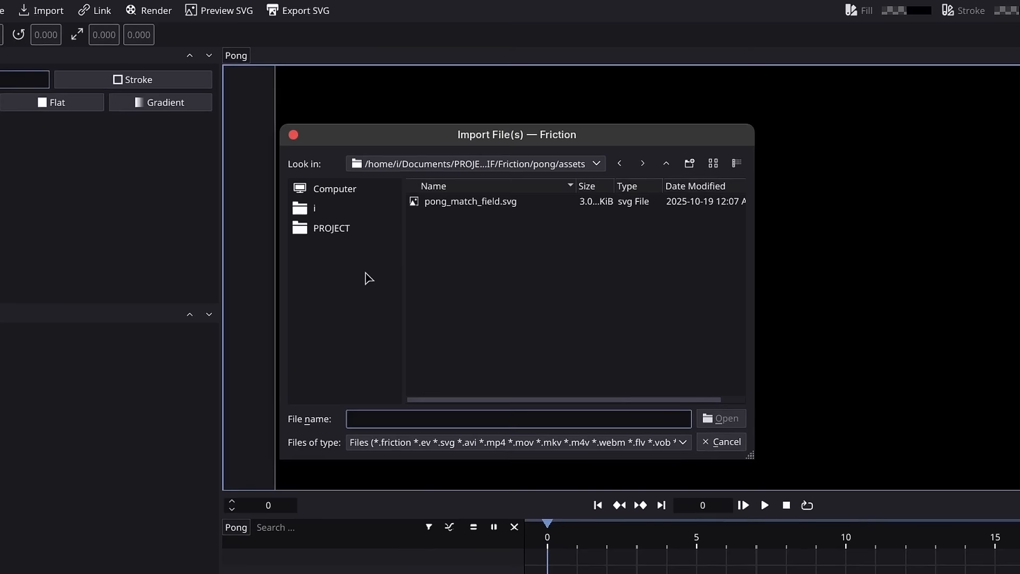
left_click(437, 202)
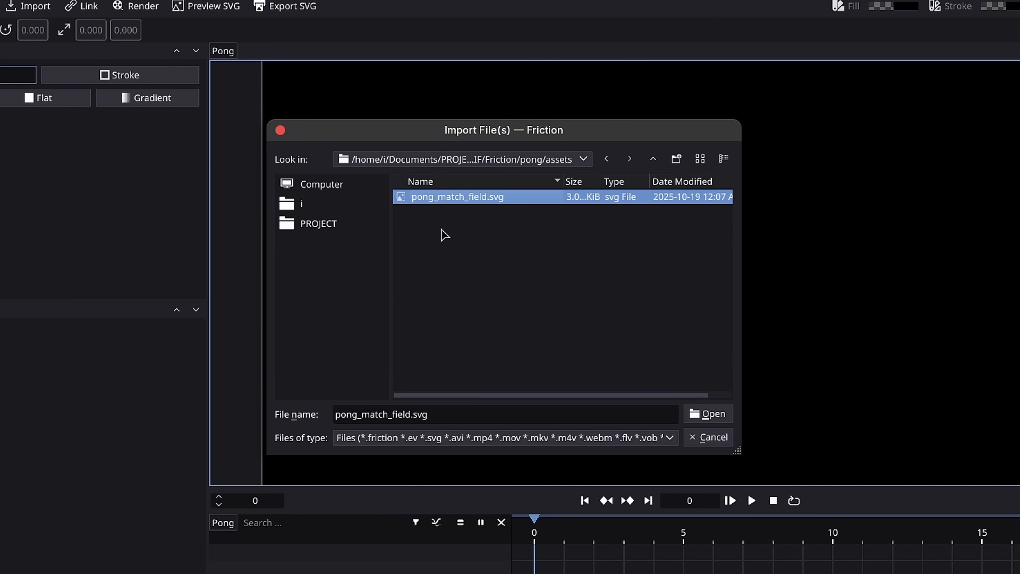
left_click(713, 414)
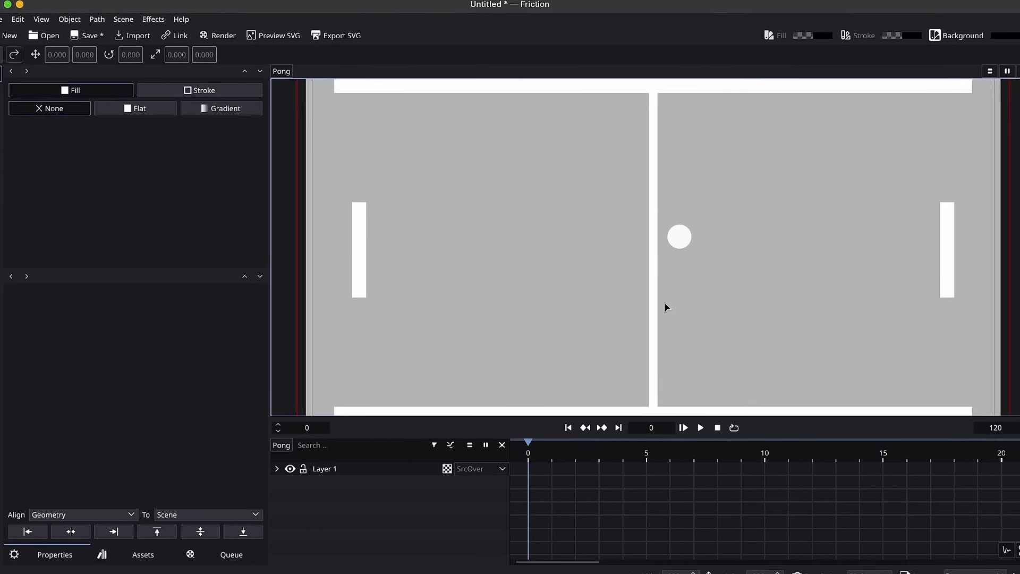
key("ctrl+0")
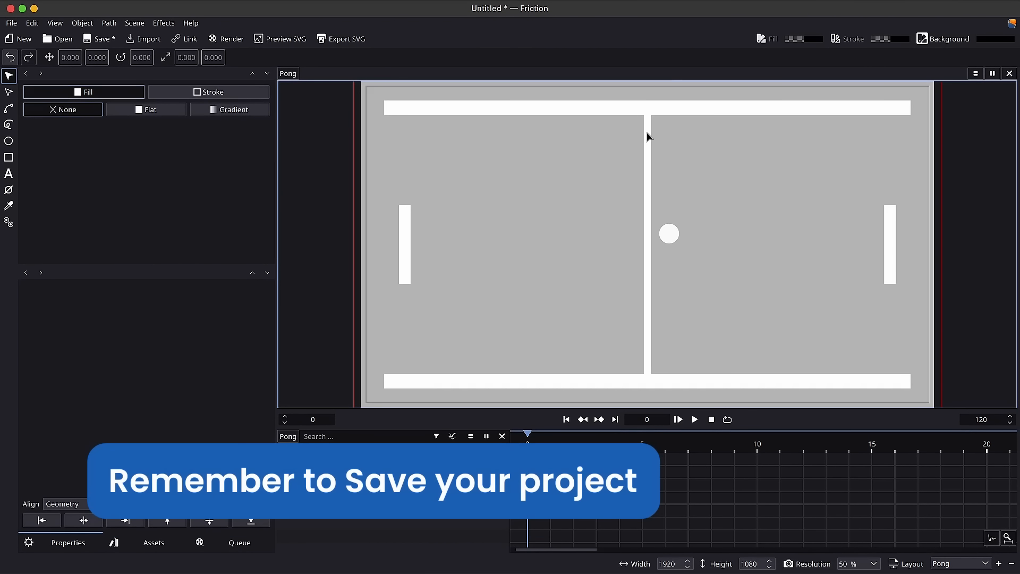
Step: Enlarge the timeline area and ungroup the imported Layer 1 while keeping the transforms of its objects
left_click(650, 242)
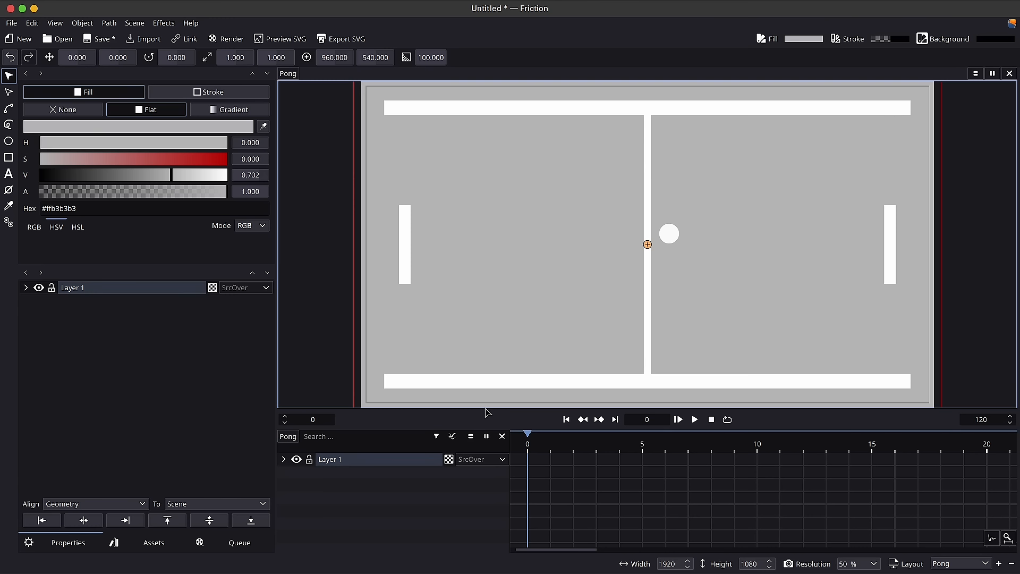
left_click_drag(484, 409, 484, 375)
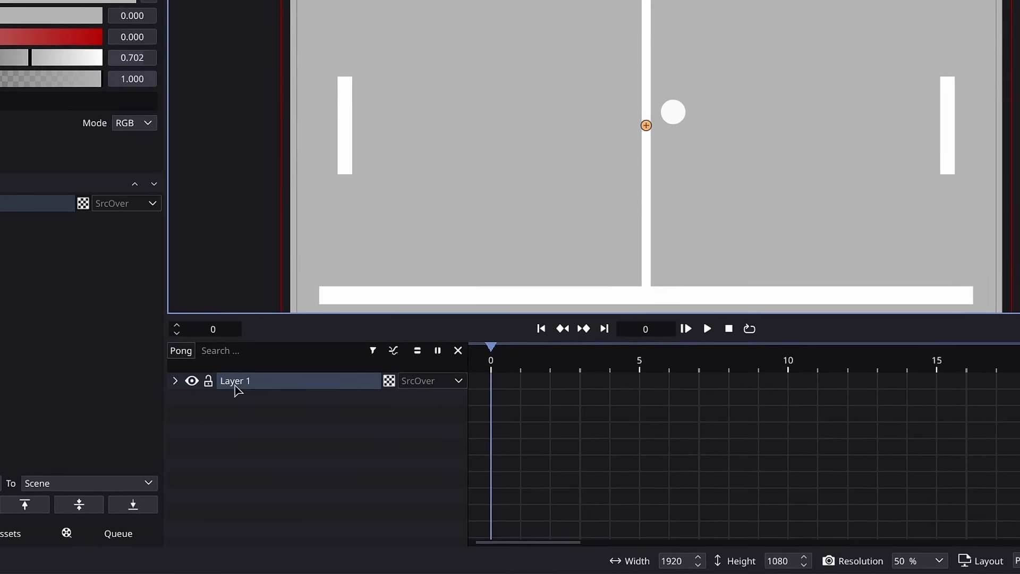
left_click(173, 380)
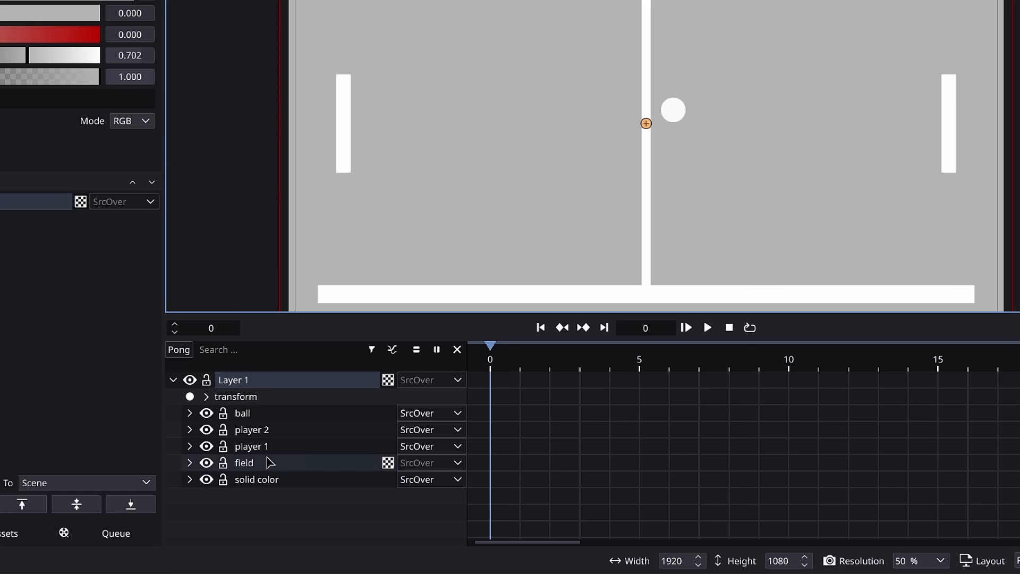
right_click(249, 384)
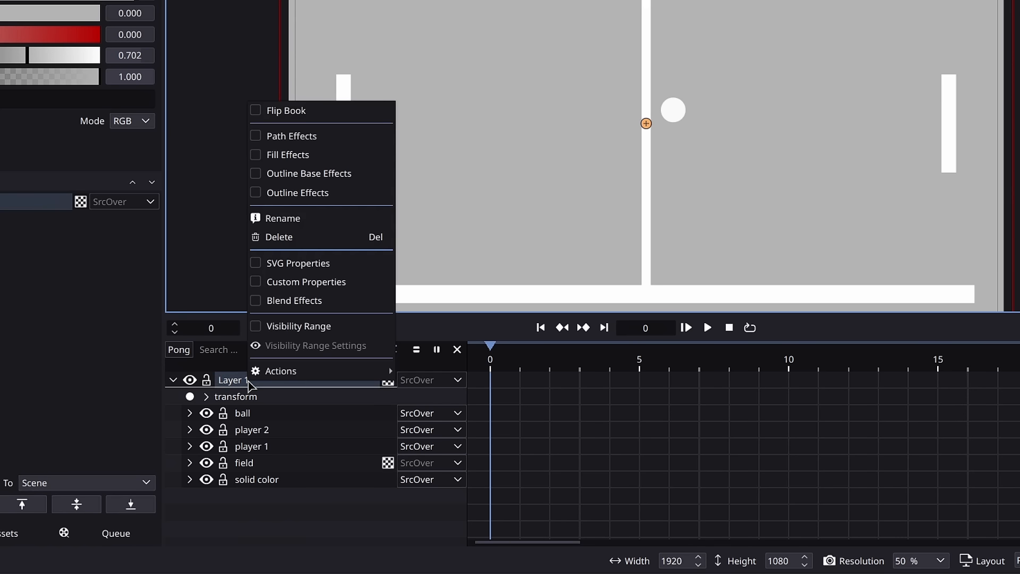
mouse_move(299, 374)
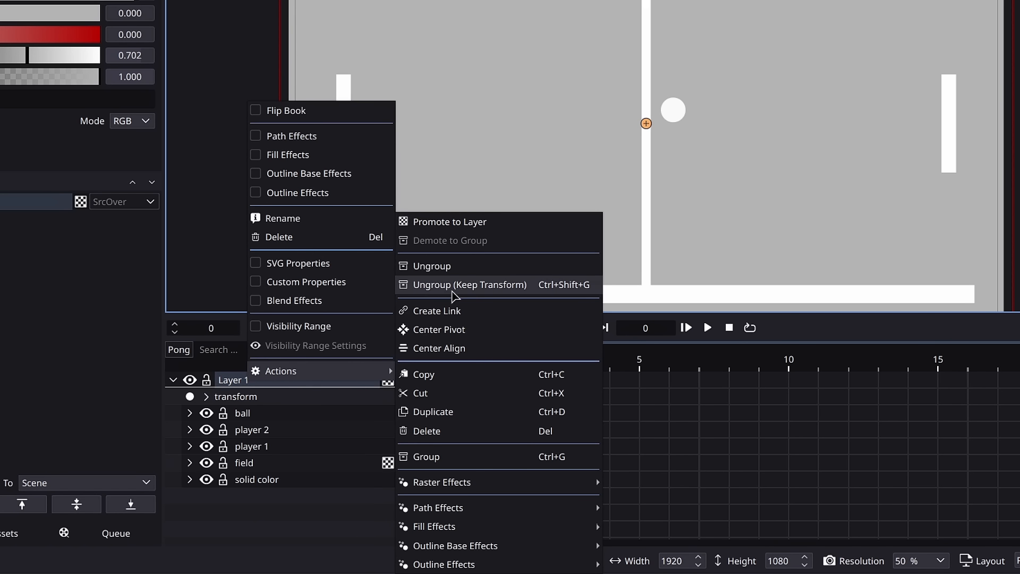
left_click(468, 286)
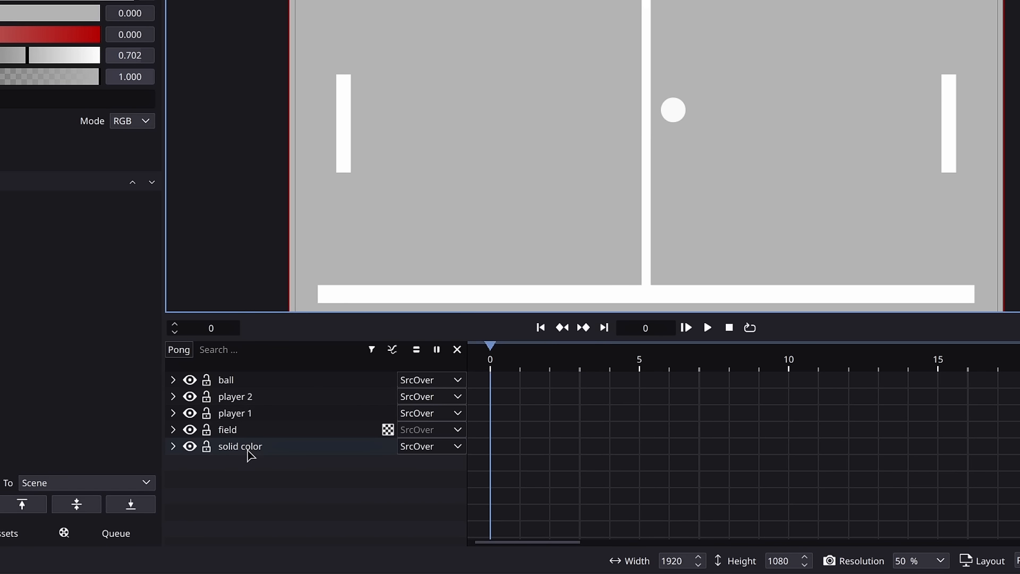
Step: Rename the path1 object inside the field group "edges" and collapse the group in the timeline
left_click(173, 430)
left_click(260, 478)
left_click(266, 464)
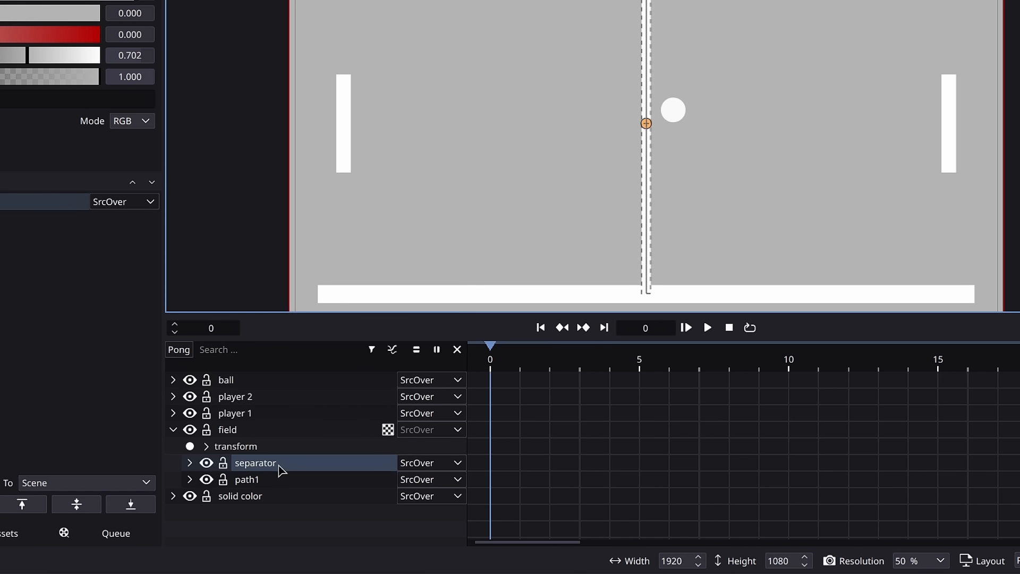
left_click(252, 480)
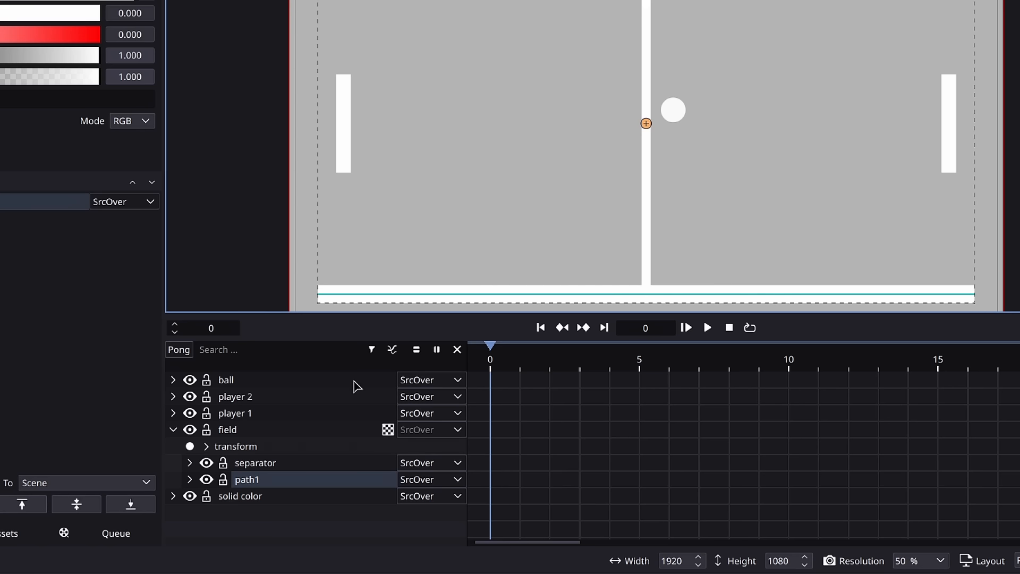
right_click(256, 483)
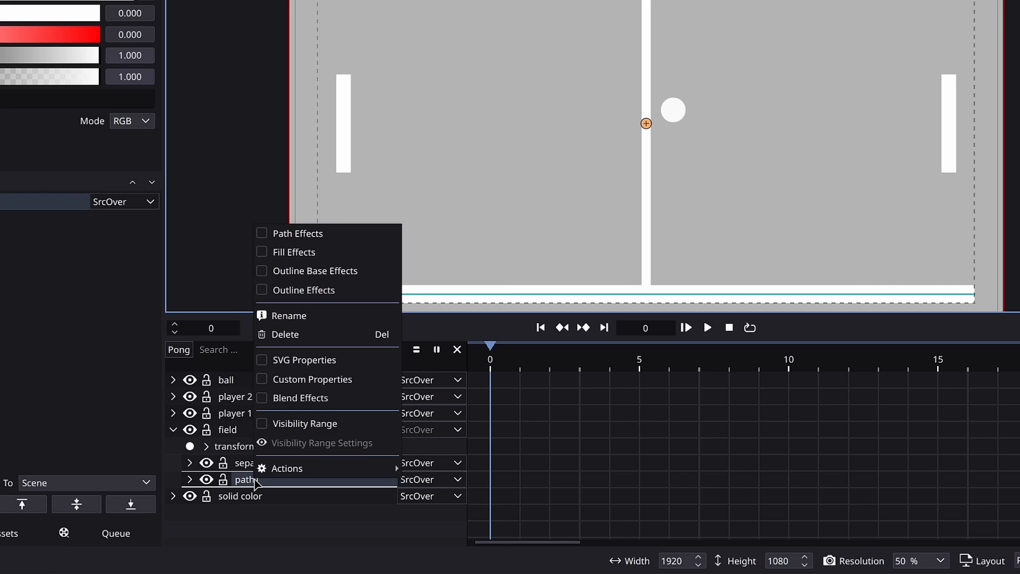
left_click(336, 314)
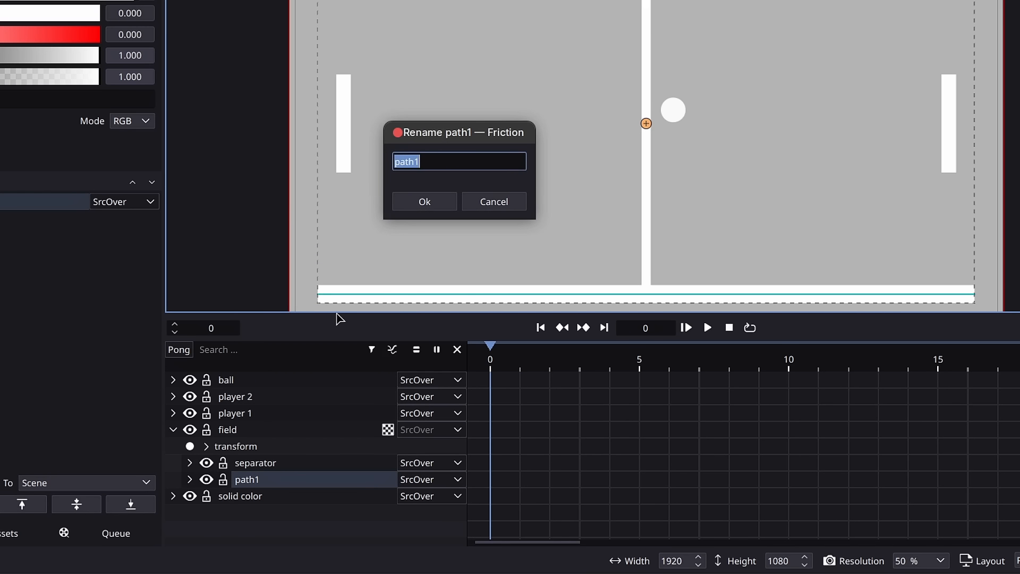
type("edges")
key("Return")
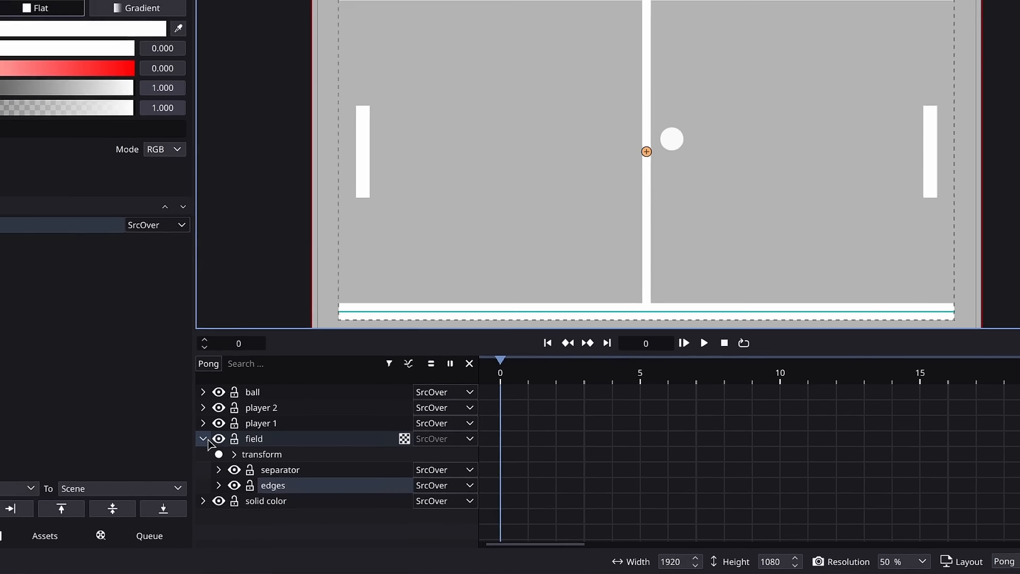
left_click(174, 430)
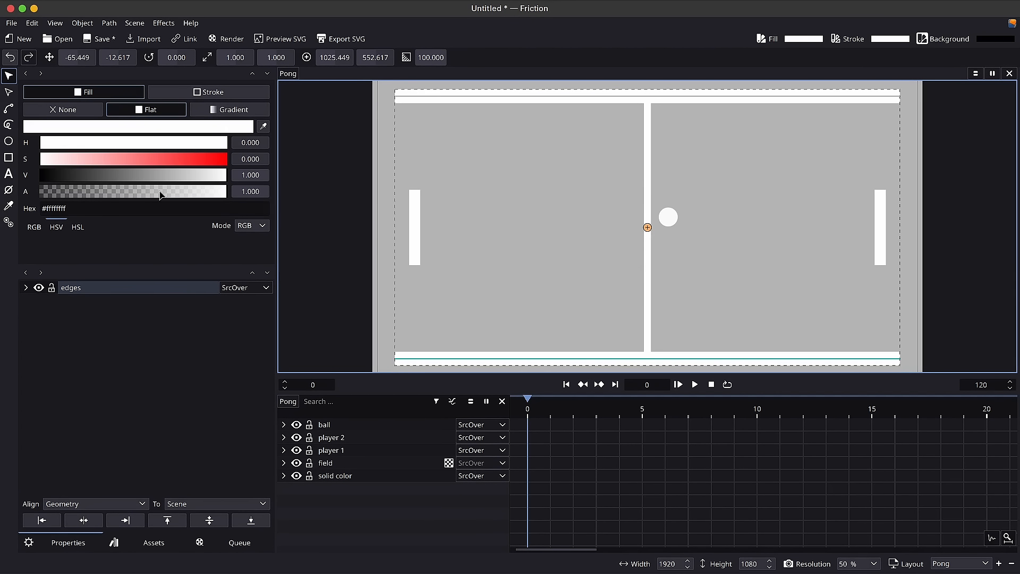
Step: Hide the Fill and Stroke settings and set the properties filter to All
key("f")
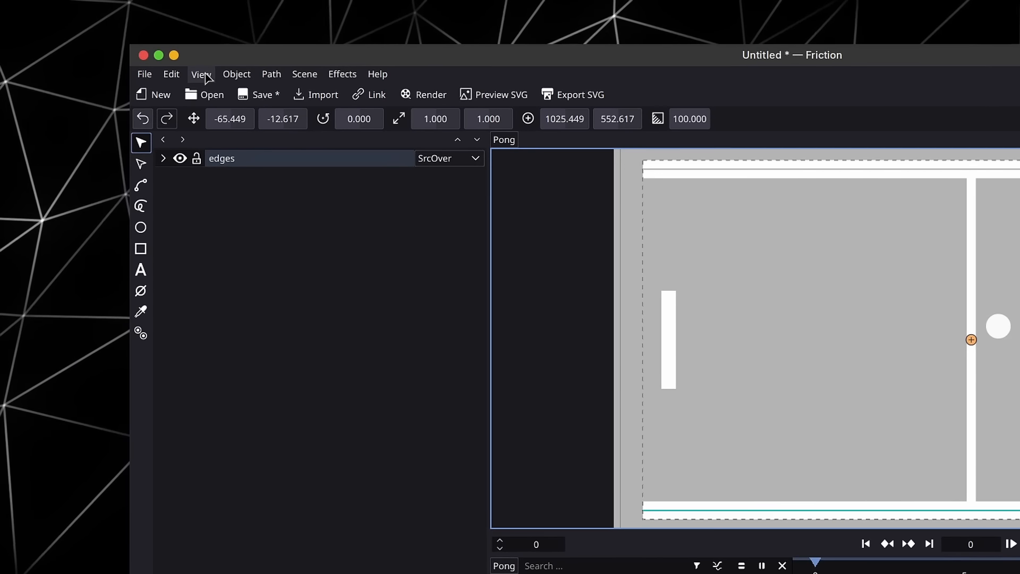
left_click(55, 23)
mouse_move(287, 386)
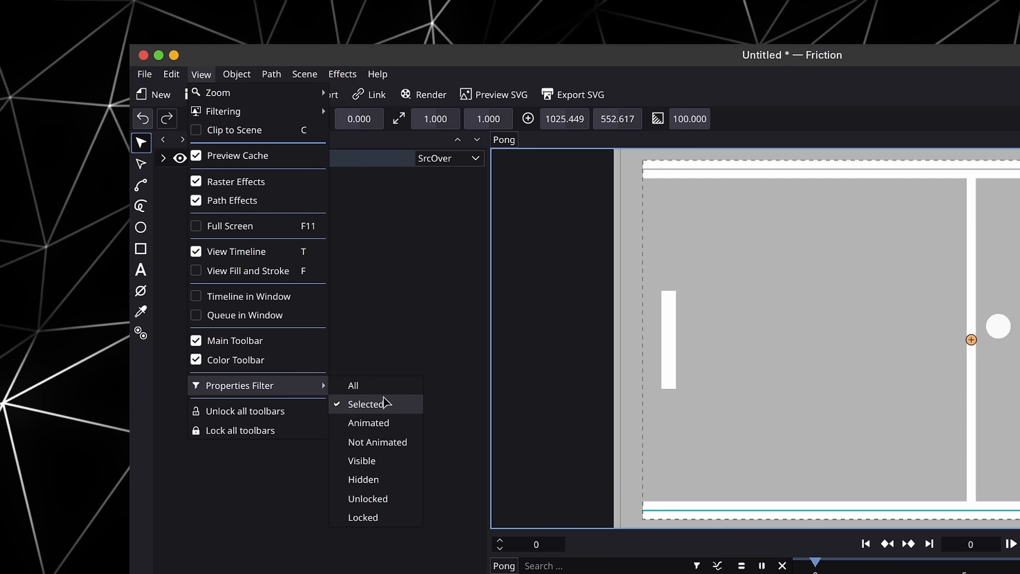
key("Escape")
left_click(585, 573)
left_click(585, 573)
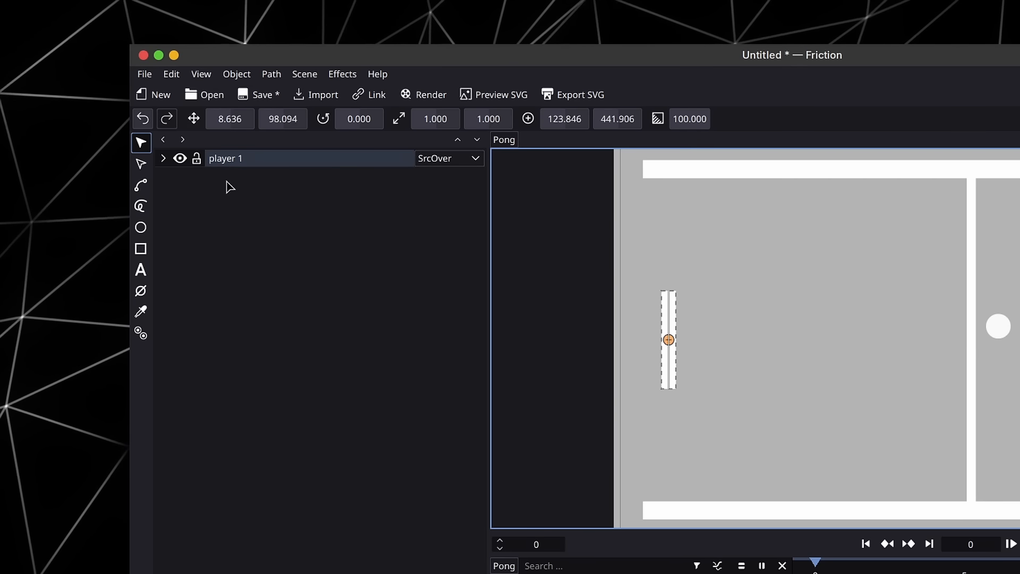
left_click(201, 74)
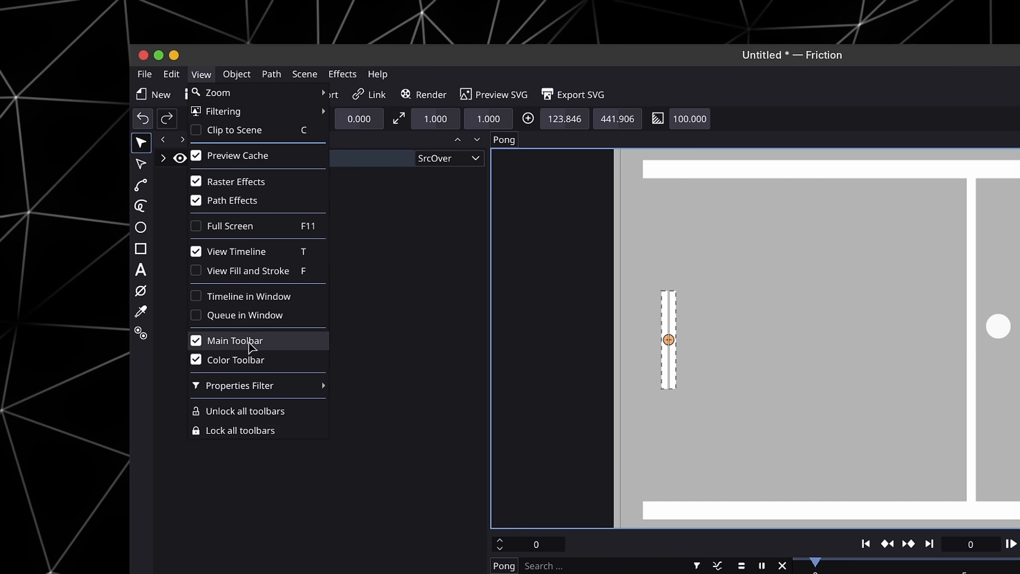
mouse_move(250, 394)
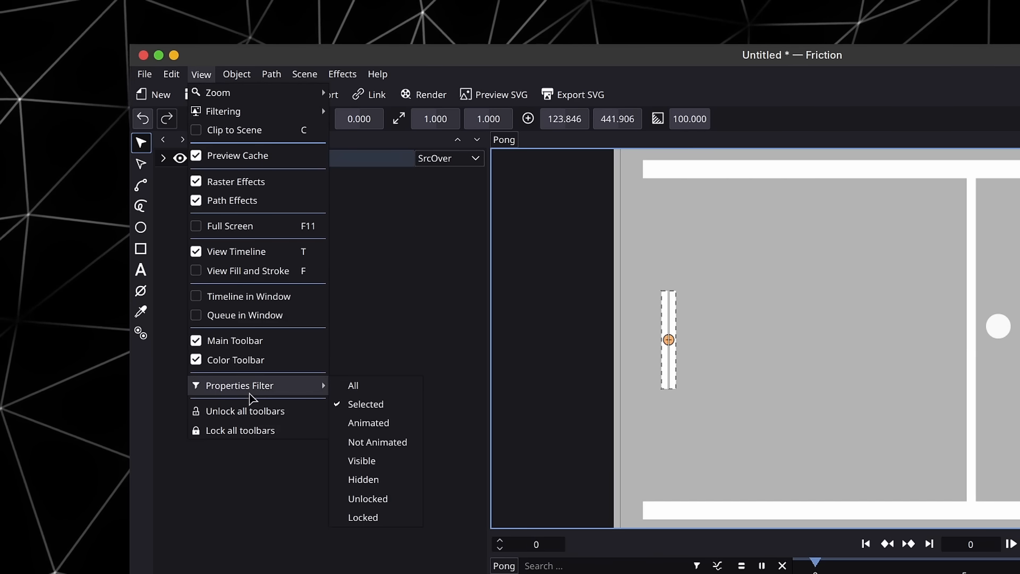
left_click(391, 393)
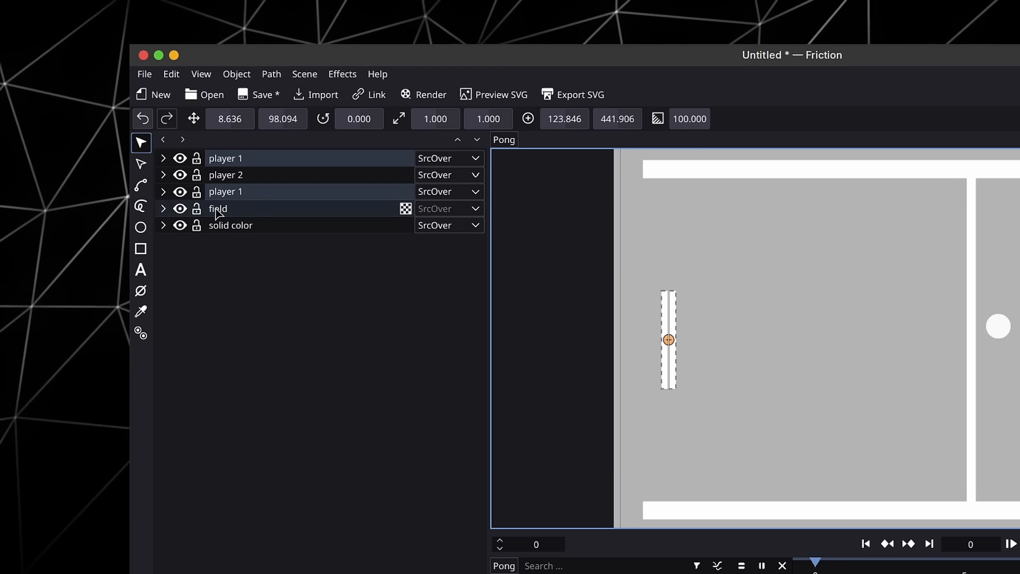
Step: Add a Dash outline base effect to the separator inside the field group
left_click(164, 209)
left_click(249, 244)
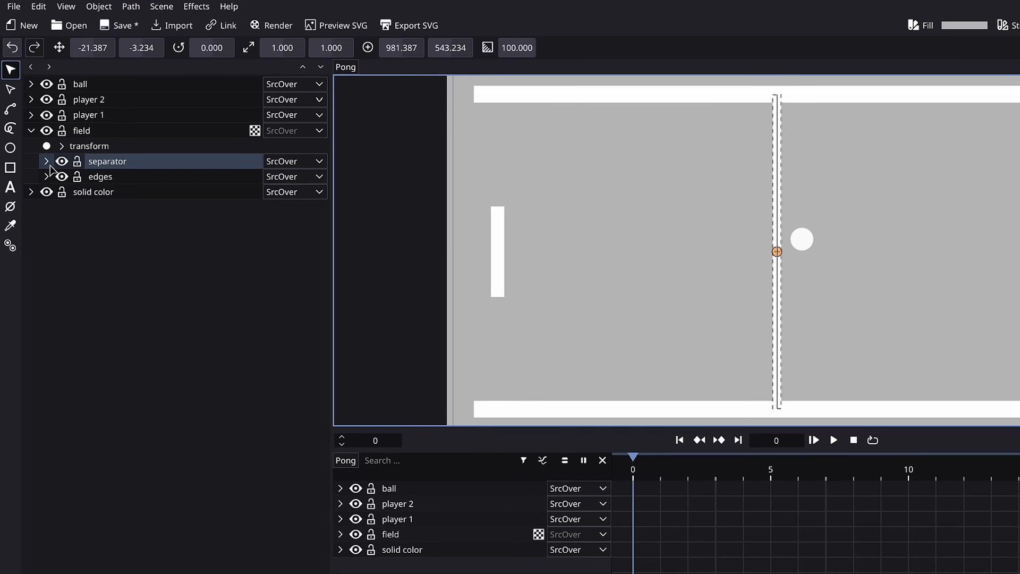
left_click(47, 161)
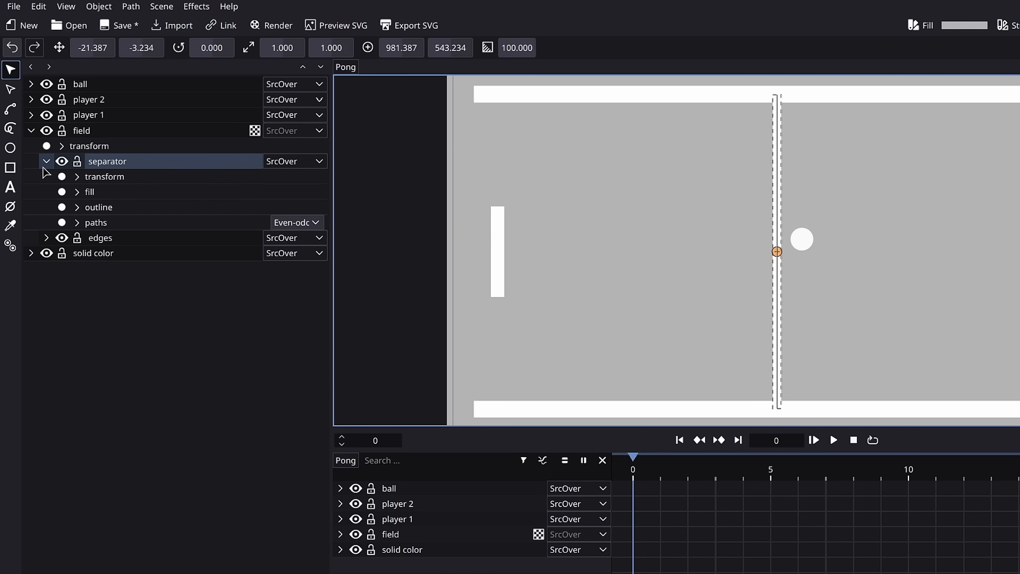
right_click(109, 164)
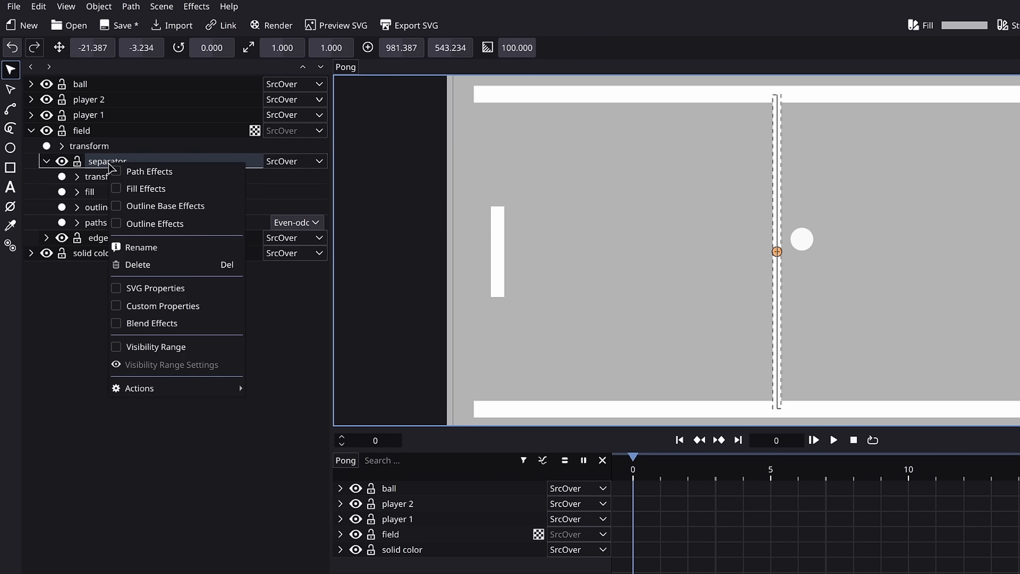
mouse_move(172, 385)
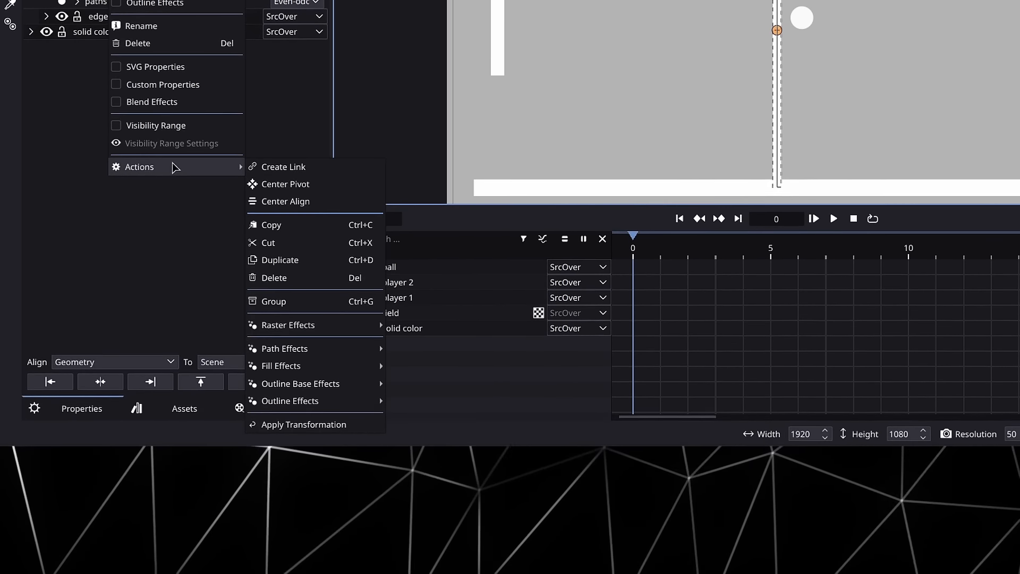
mouse_move(304, 383)
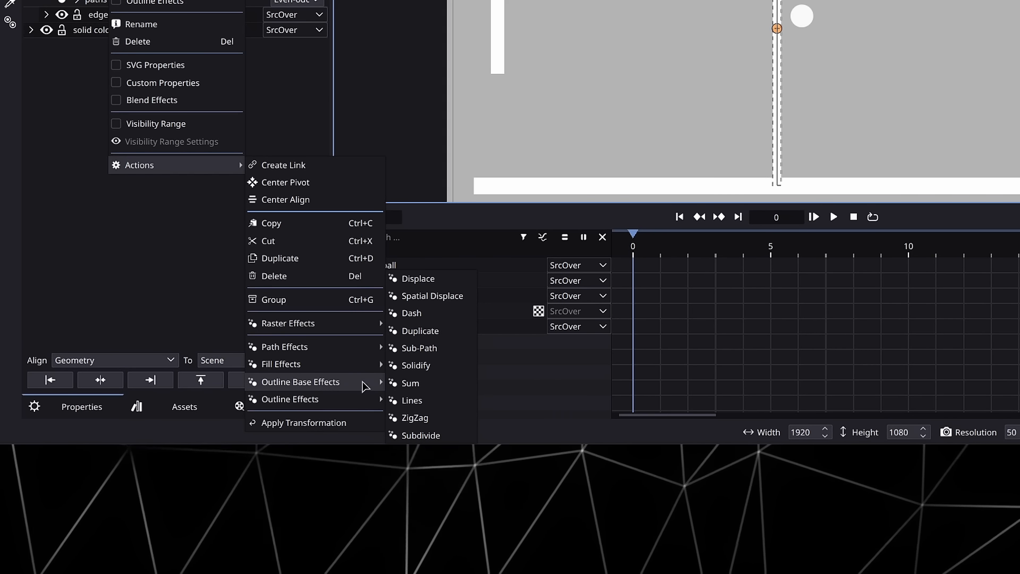
left_click(422, 317)
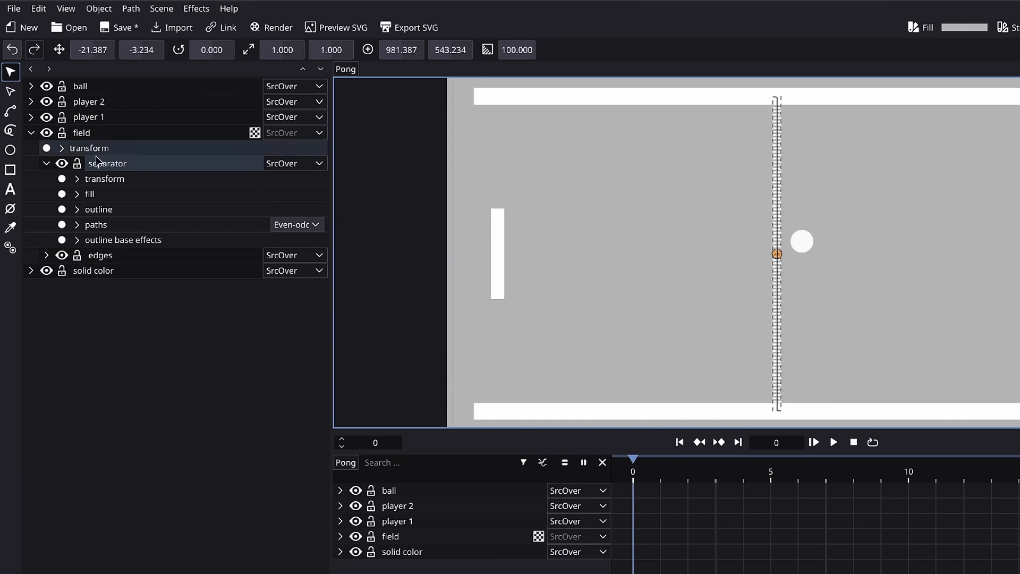
Step: Set the size of the separator's dash effect to 33.9 and select the field group
left_click(78, 241)
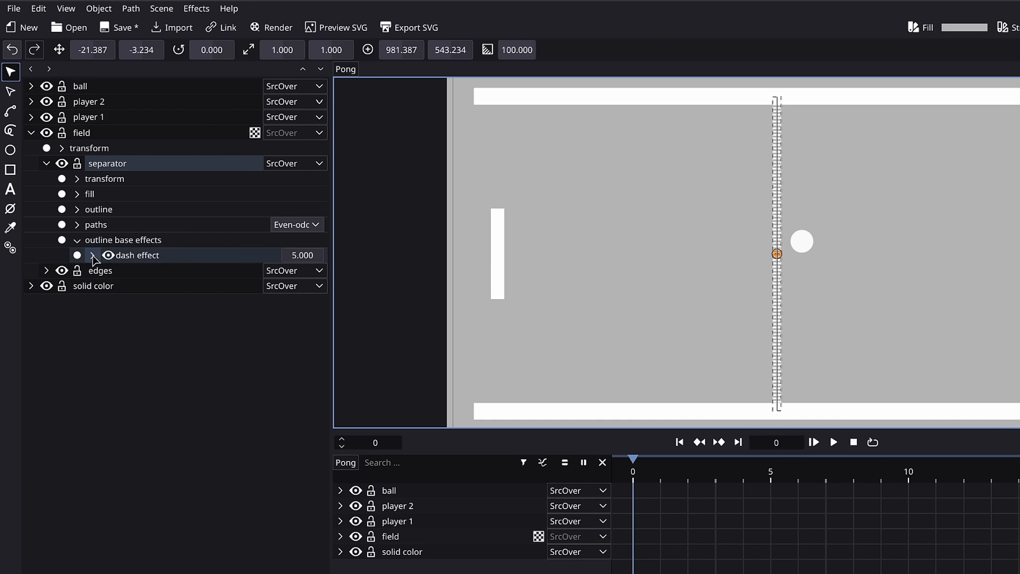
left_click(93, 256)
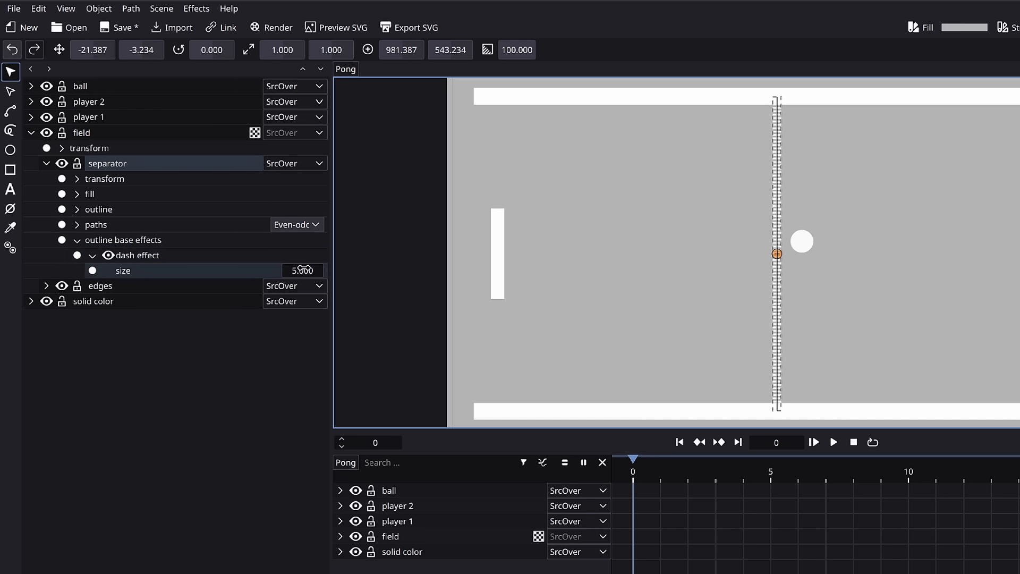
left_click_drag(303, 269, 349, 269)
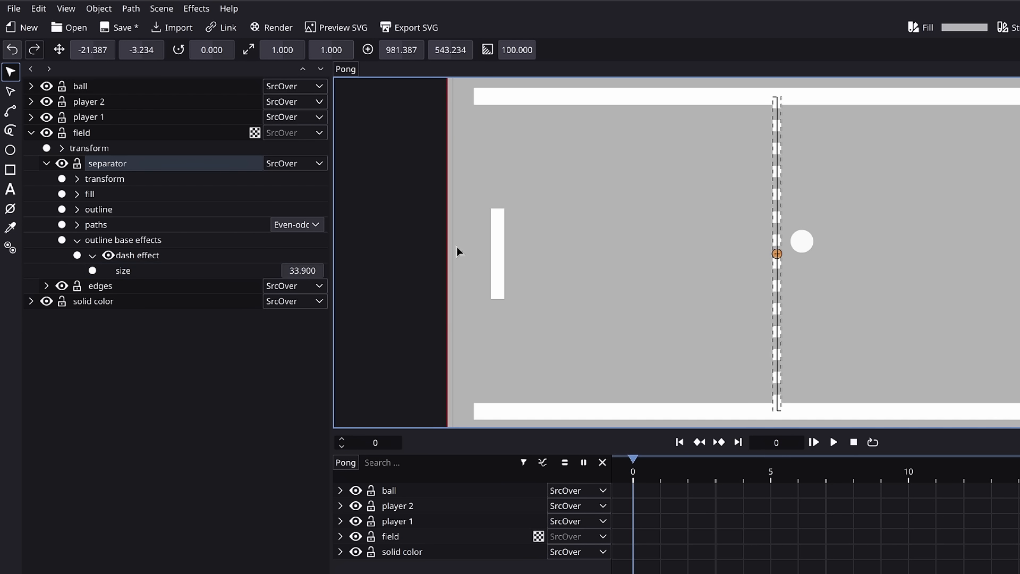
left_click(385, 300)
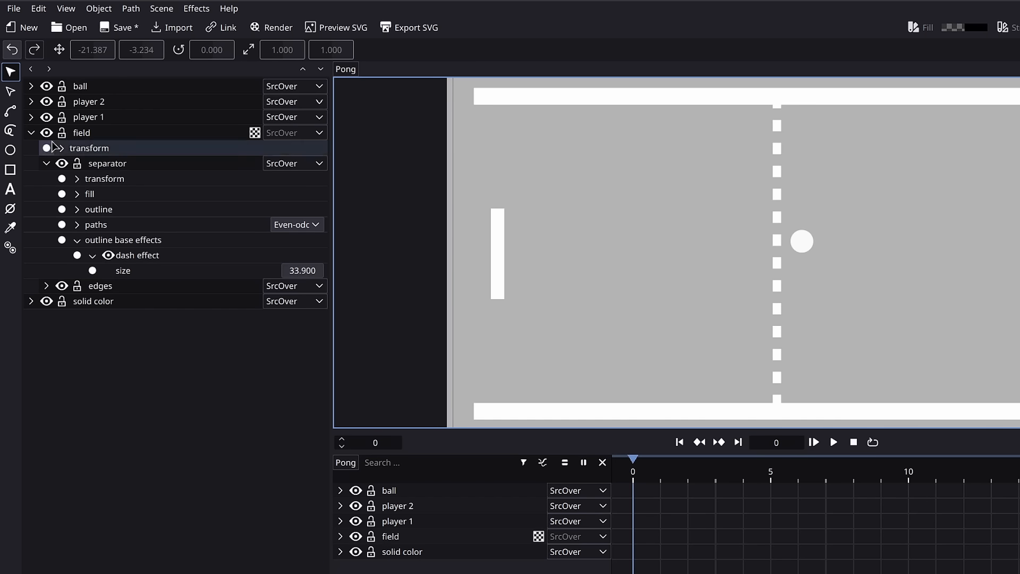
left_click(119, 150)
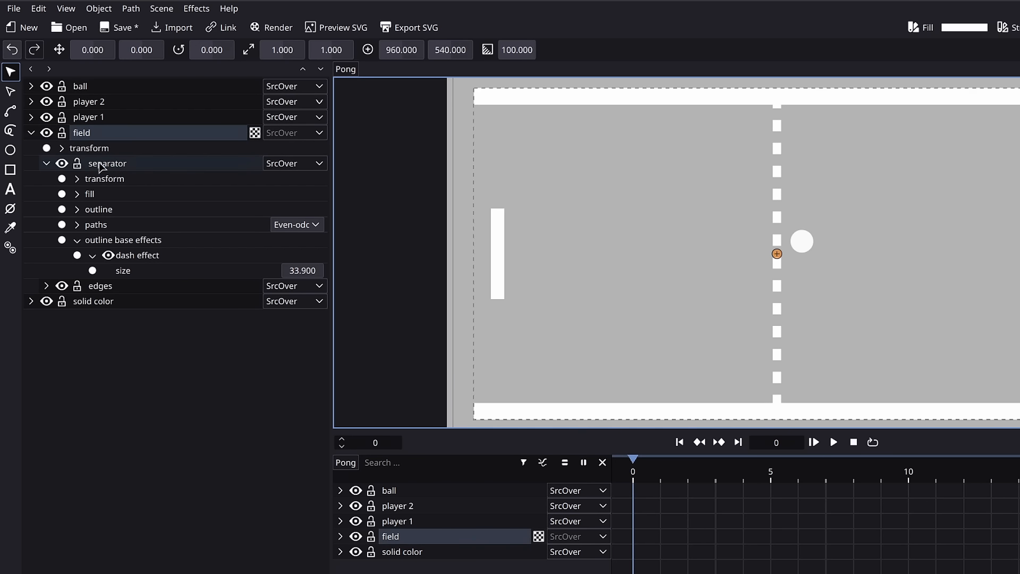
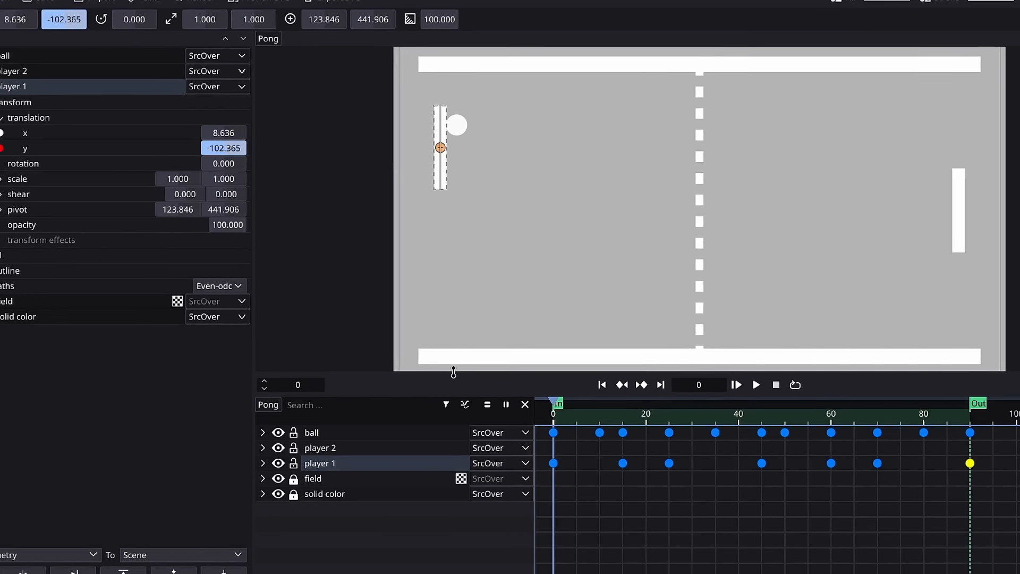
Step: Enable keyframing of player 2's translation y at frame 0, with the paddle raised to y -124.639
left_click(394, 478)
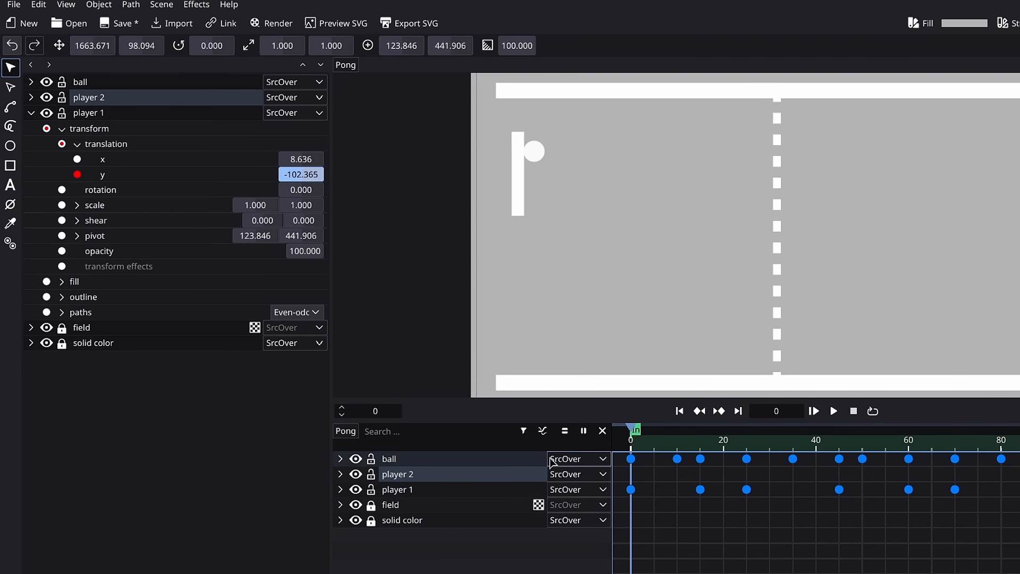
left_click(31, 113)
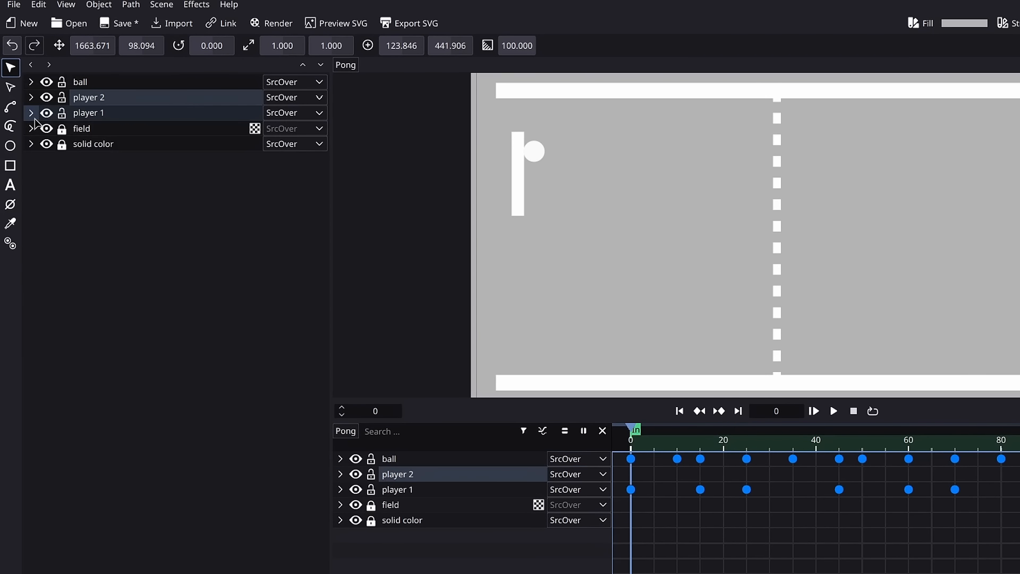
left_click(32, 98)
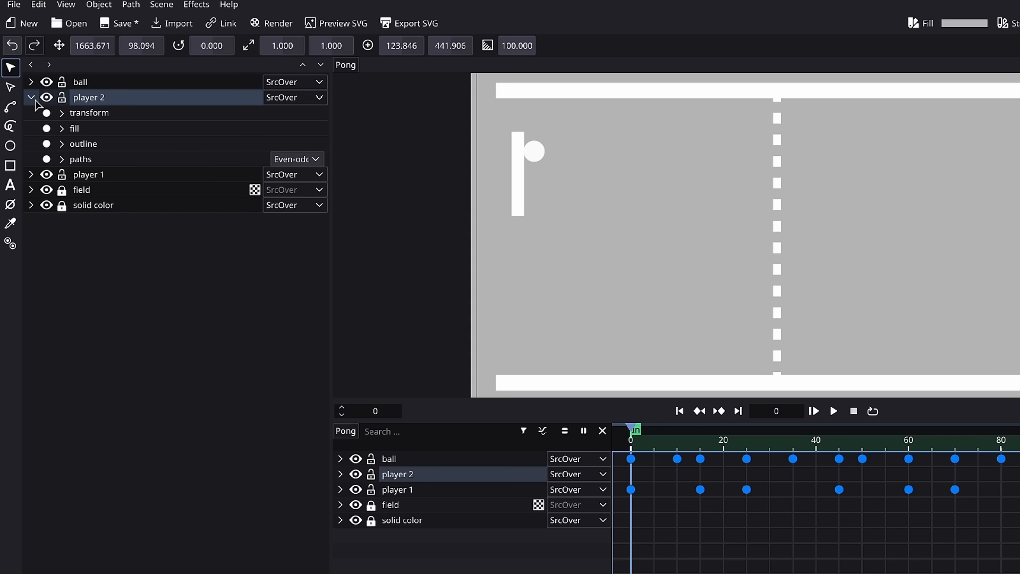
left_click(639, 442)
left_click_drag(638, 439, 632, 441)
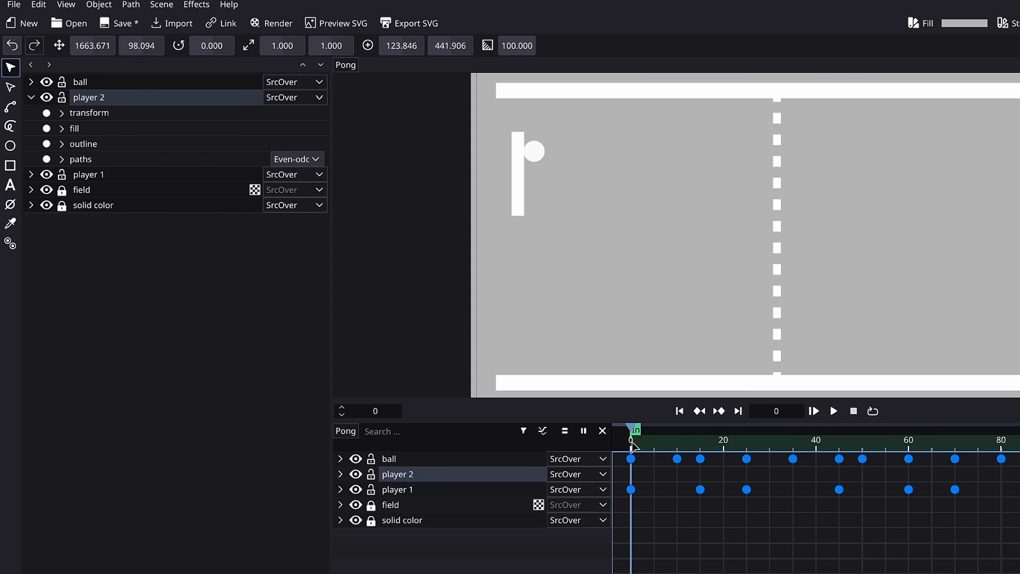
left_click(69, 117)
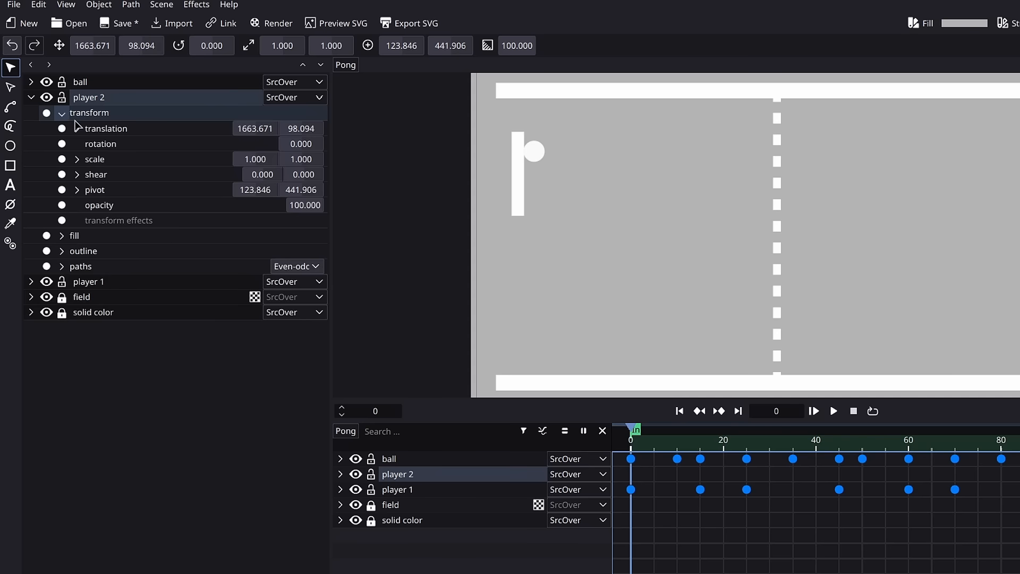
left_click(77, 129)
left_click(77, 159)
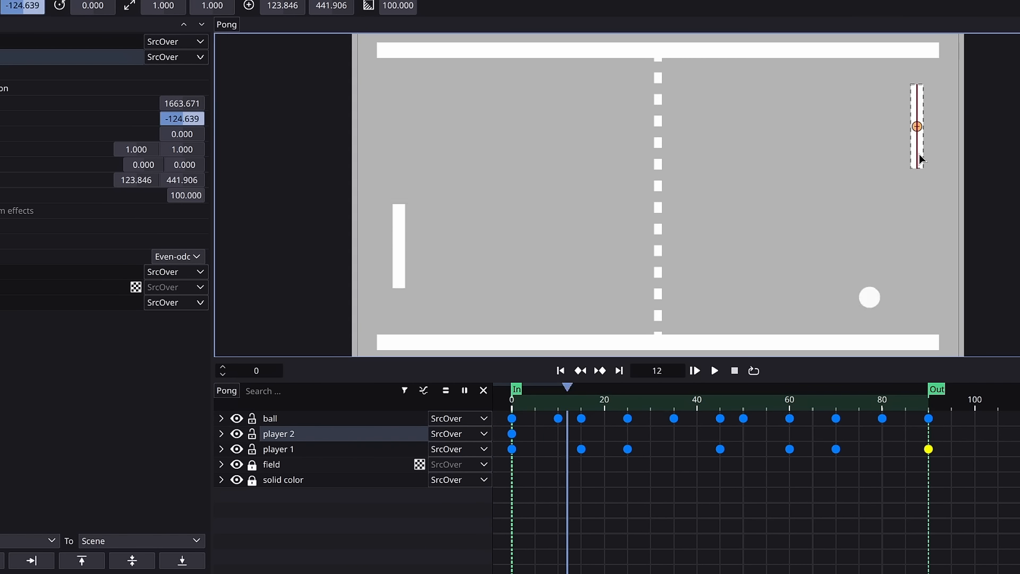
Step: Keyframe player 2 at frame 10 by moving it down along the Y axis toward the lower part of the field
key("Left")
key("Left")
key("g")
key("y")
left_click(949, 273)
Step: Keyframe player 2 at frame 35 by moving it up along the Y axis to about y 62
key("Right")
key("Right")
key("Right")
key("Right")
key("Right")
key("Right")
key("Right")
key("Right")
key("Right")
key("Right")
key("Right")
key("Right")
key("Right")
key("Right")
key("Right")
key("Right")
key("Right")
key("Right")
key("Right")
key("Right")
key("g")
key("y")
left_click(937, 197)
Step: Keyframe player 2 at frame 50 by moving it down along the Y axis close to the field's lower edge
key("Right")
key("Right")
key("Right")
key("Right")
key("Right")
key("Right")
key("Right")
key("Right")
key("Right")
key("Right")
key("Right")
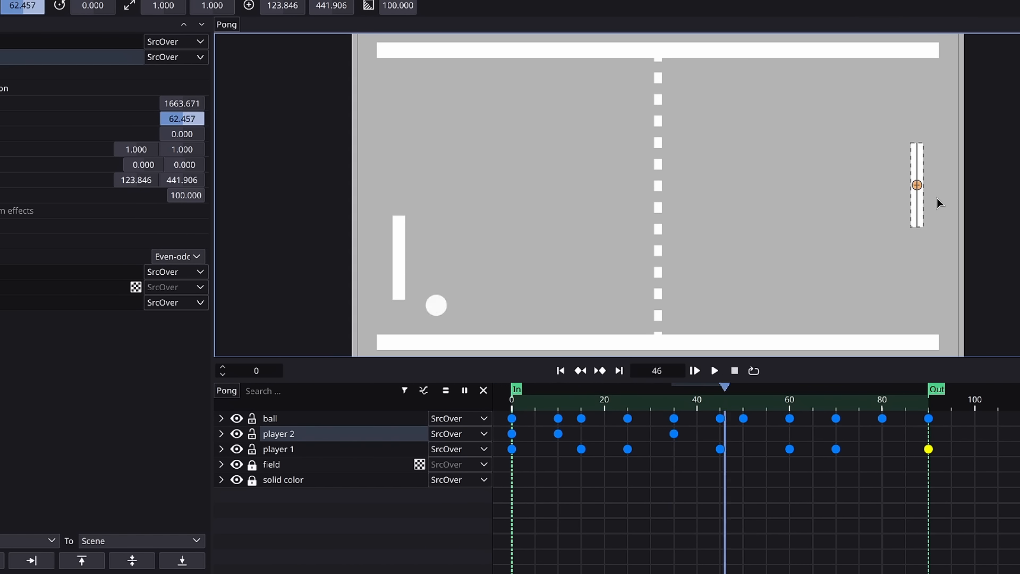
key("Right")
key("Right")
key("Right")
key("Right")
key("g")
key("y")
left_click(940, 298)
Step: Keyframe player 2 at frame 60 by moving it up along the Y axis close to the field's upper edge
key("Right")
key("Right")
key("Right")
key("Right")
key("Right")
key("Right")
key("Right")
key("Right")
key("Right")
key("Right")
key("g")
key("y")
left_click(958, 102)
Step: Keyframe player 2 at frame 70 by moving it down along the Y axis to about y 138
key("Right")
key("Right")
key("Right")
key("Right")
key("Right")
key("Right")
key("Right")
key("Right")
key("Right")
key("Right")
key("g")
key("y")
left_click(955, 187)
Step: Copy player 2's frame 0 keyframe to frame 90 and scrub back through the animation to check it
key("Right")
key("Right")
key("Right")
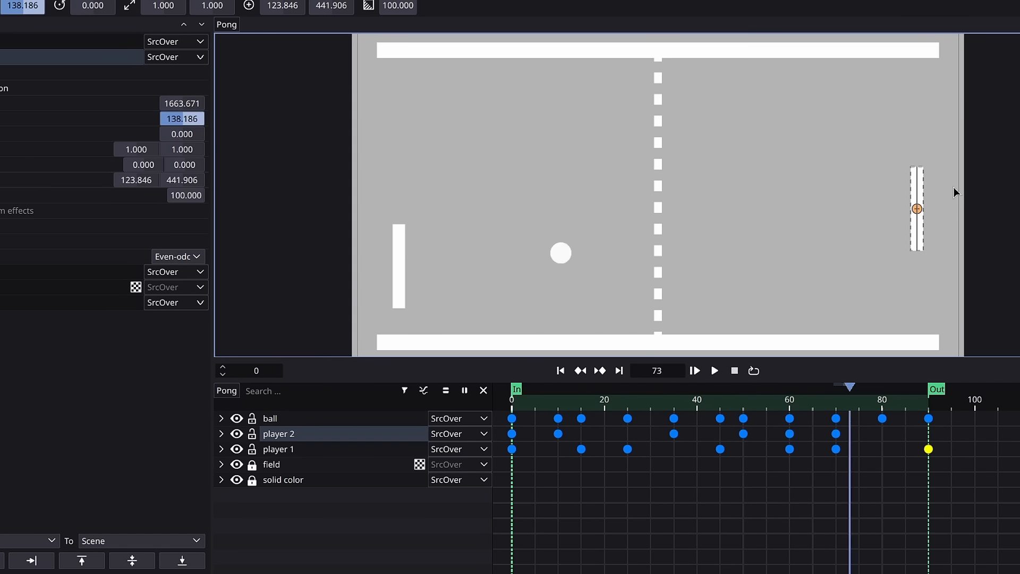
key("Right")
key("Right")
key("Right")
key("Right")
key("Right")
key("Right")
key("Right")
key("Right")
key("Right")
key("Right")
key("Right")
key("Right")
key("Right")
key("Right")
key("Right")
key("Right")
key("Right")
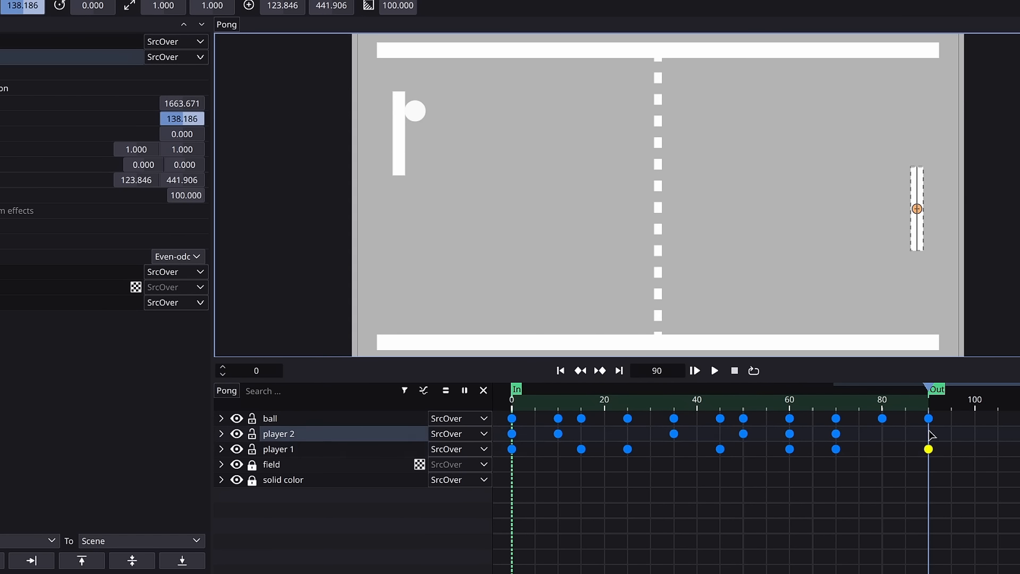
left_click(511, 434)
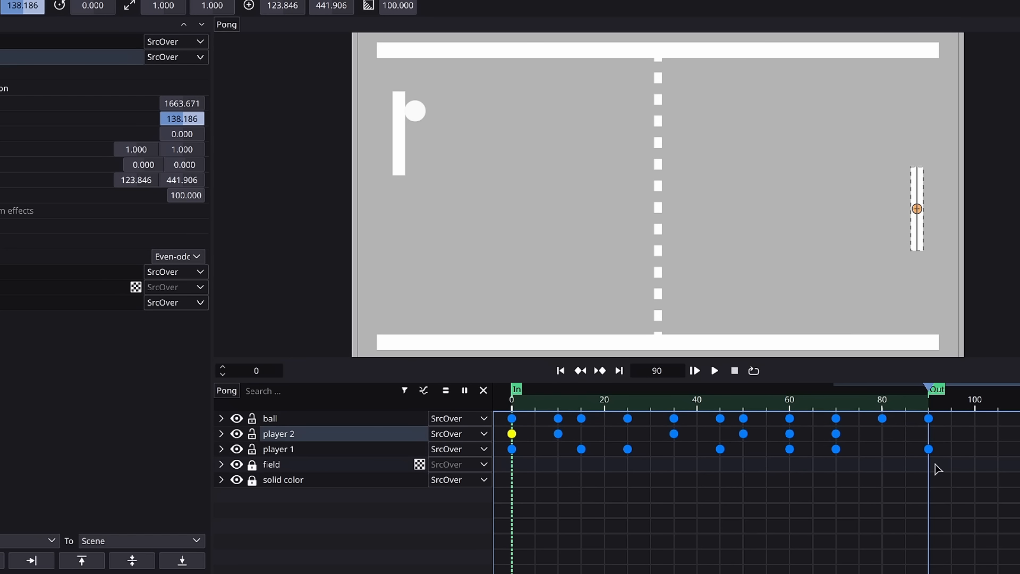
key("ctrl+v")
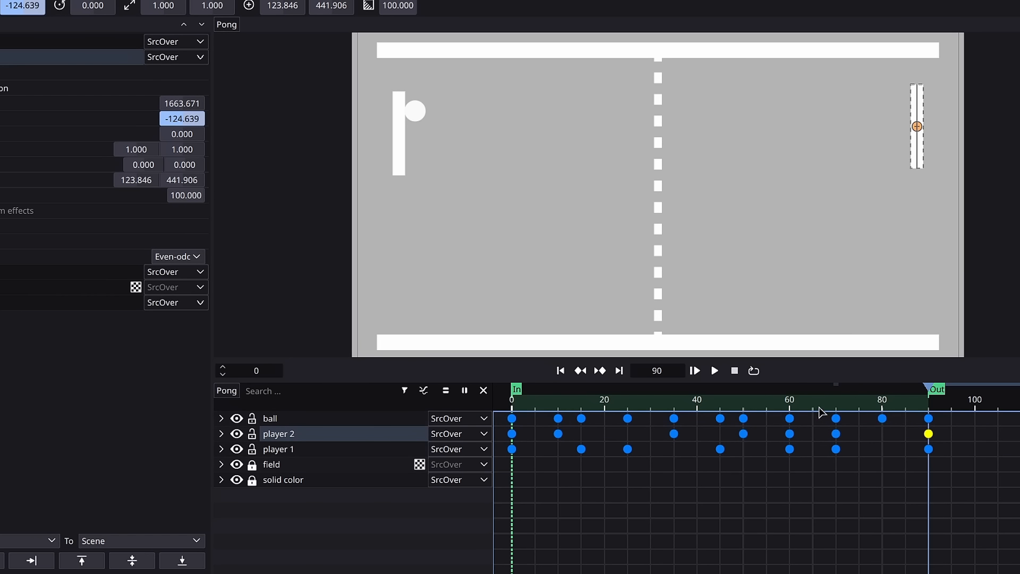
left_click_drag(819, 408, 823, 481)
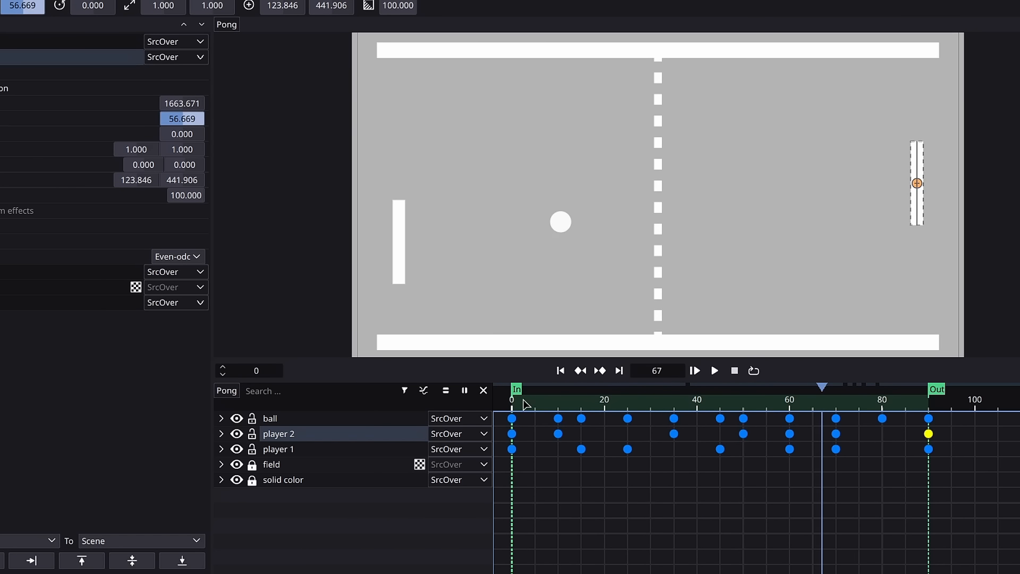
left_click(524, 402)
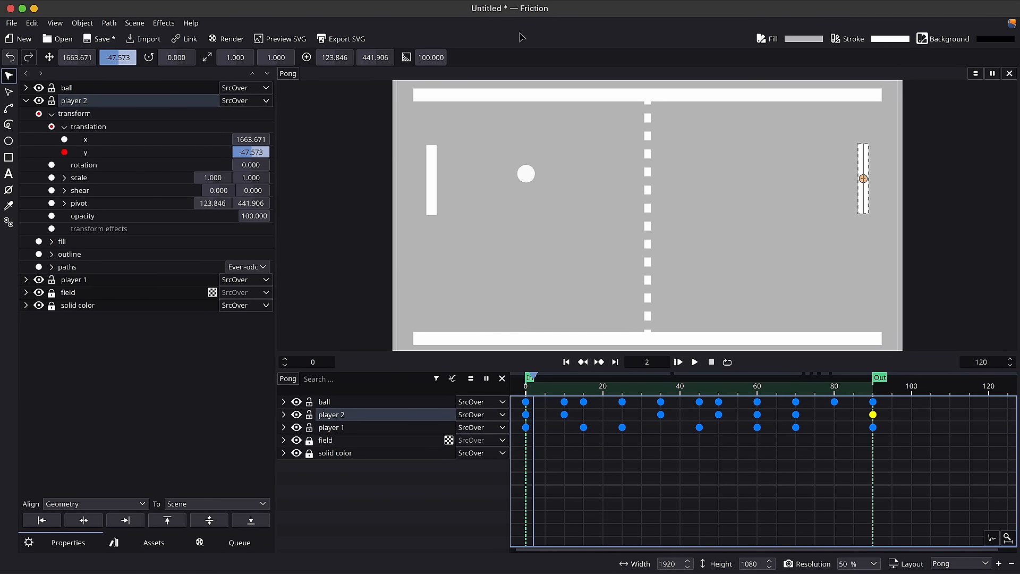
Step: Save the project as pong_match_V1 in the pong folder
left_click(104, 45)
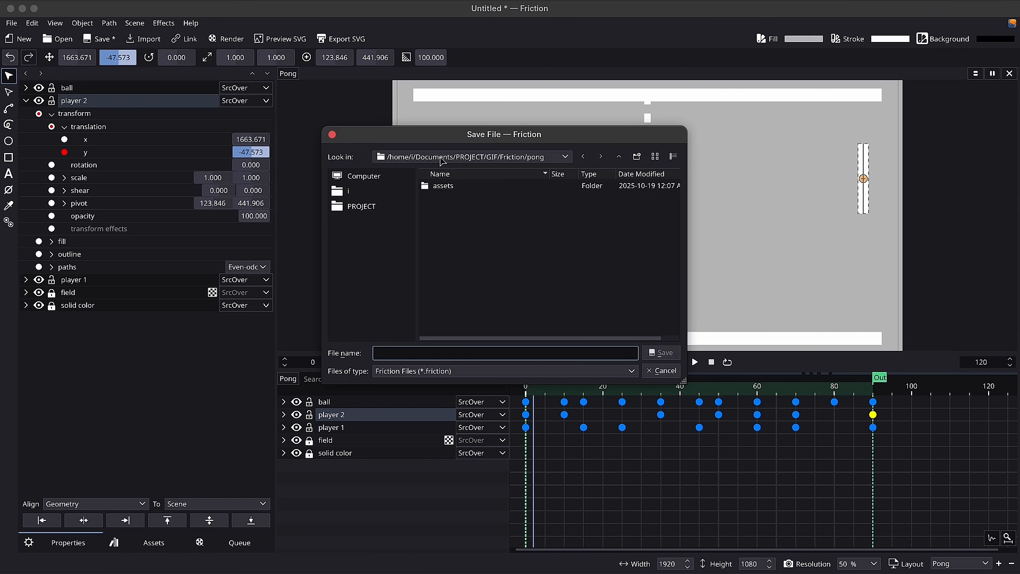
left_click(456, 351)
type("pong_match_V1")
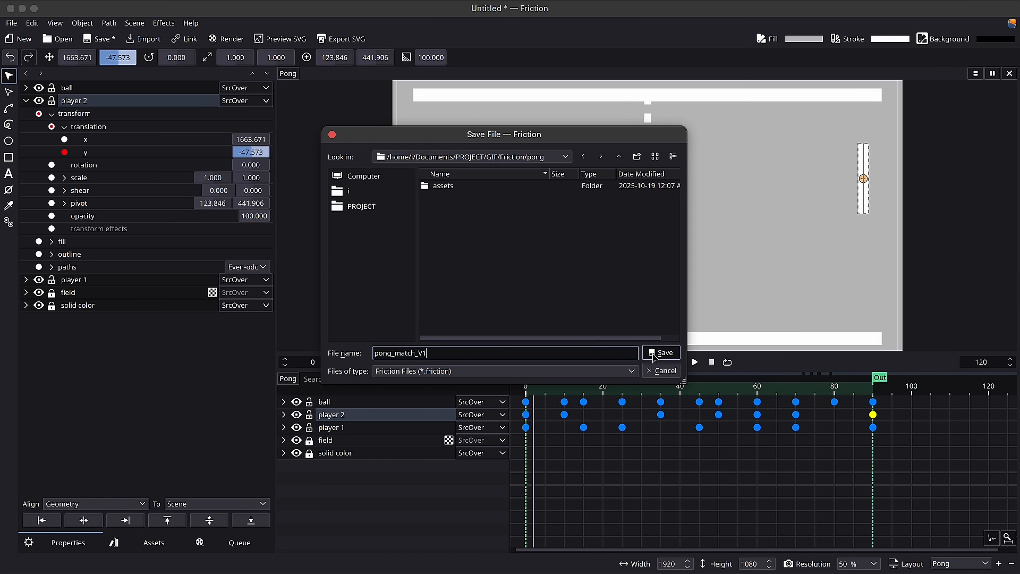
left_click(657, 357)
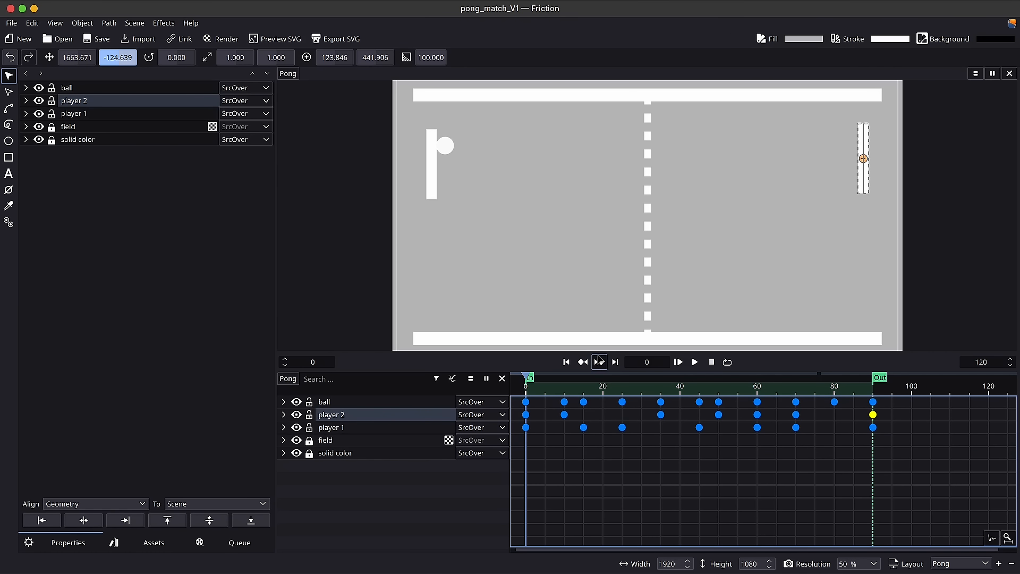
Step: Enlarge the timeline area and expand player 1's translation properties in it
left_click_drag(598, 351, 596, 281)
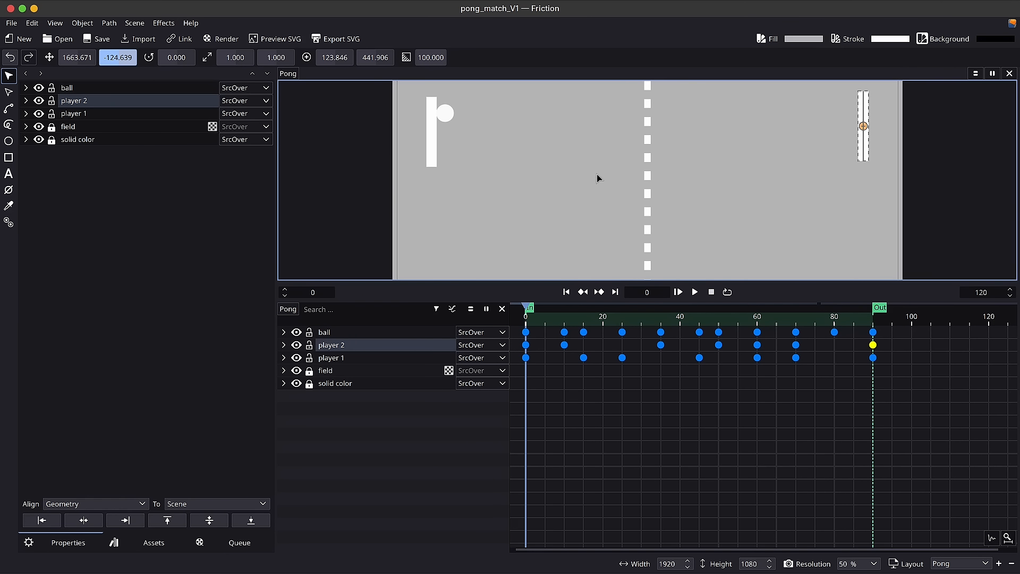
key("ctrl+0")
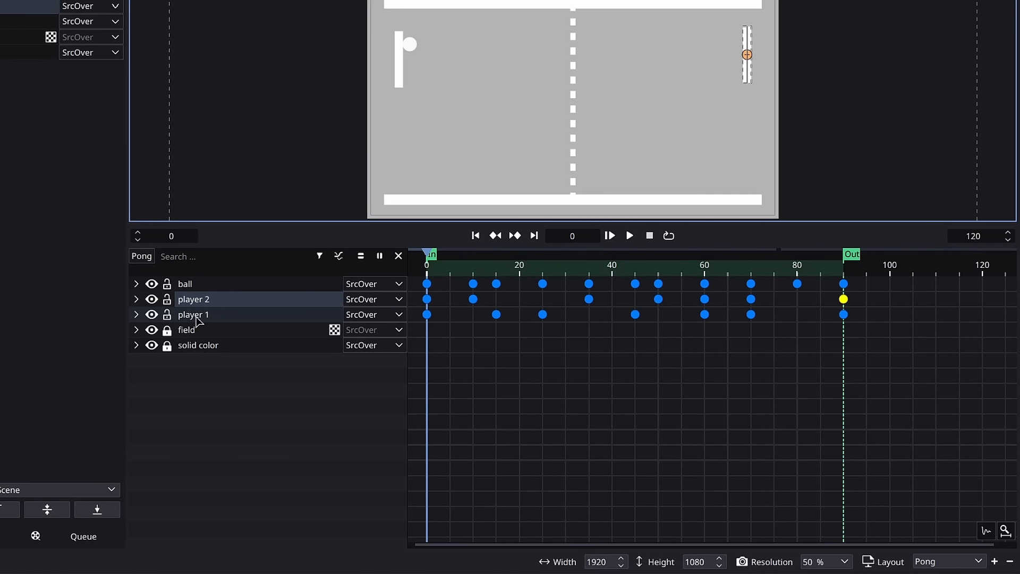
left_click(194, 318)
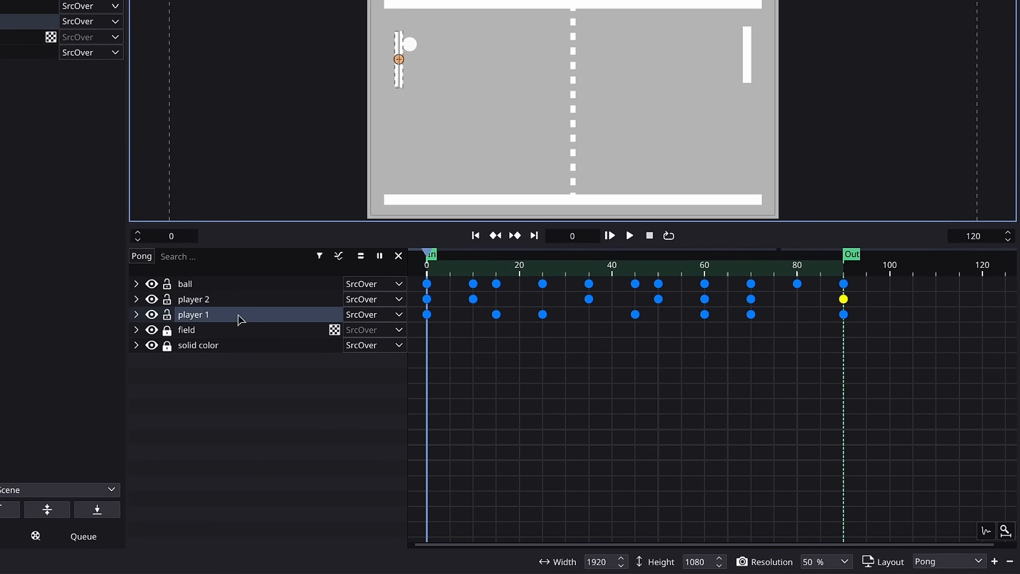
left_click(136, 315)
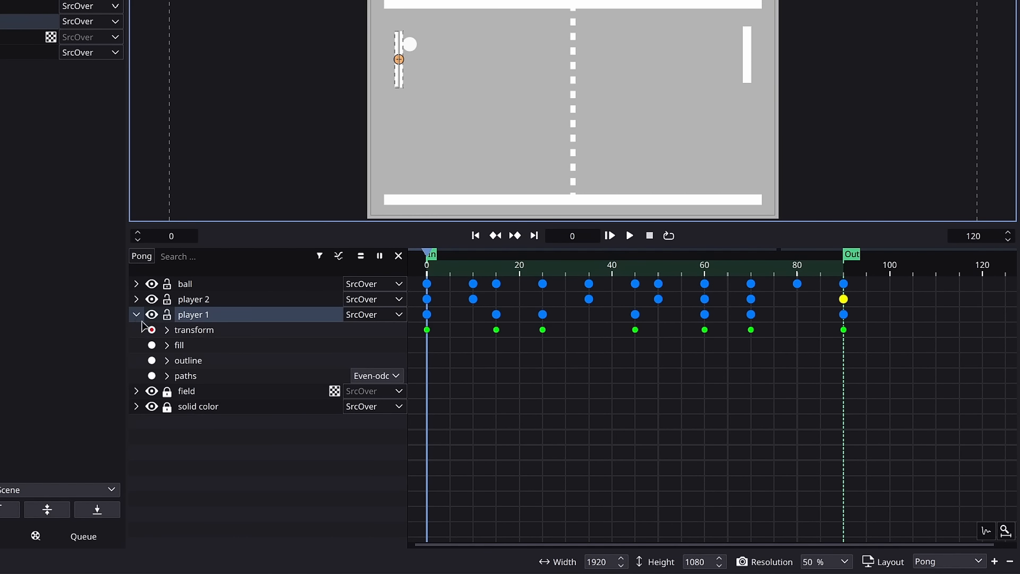
left_click(168, 331)
left_click(182, 346)
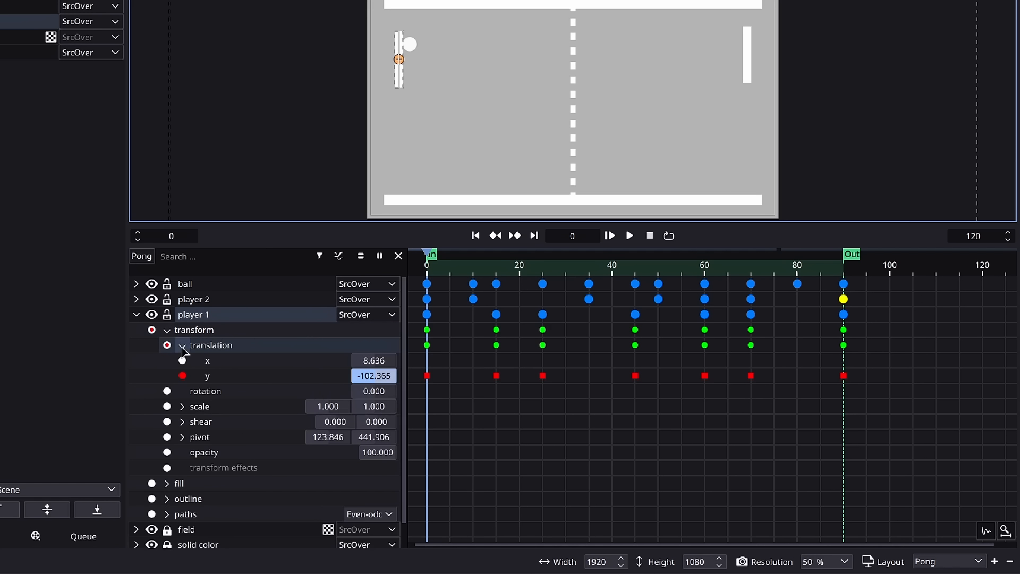
Step: Show player 1's translation y curve in the graph editor
left_click(230, 381)
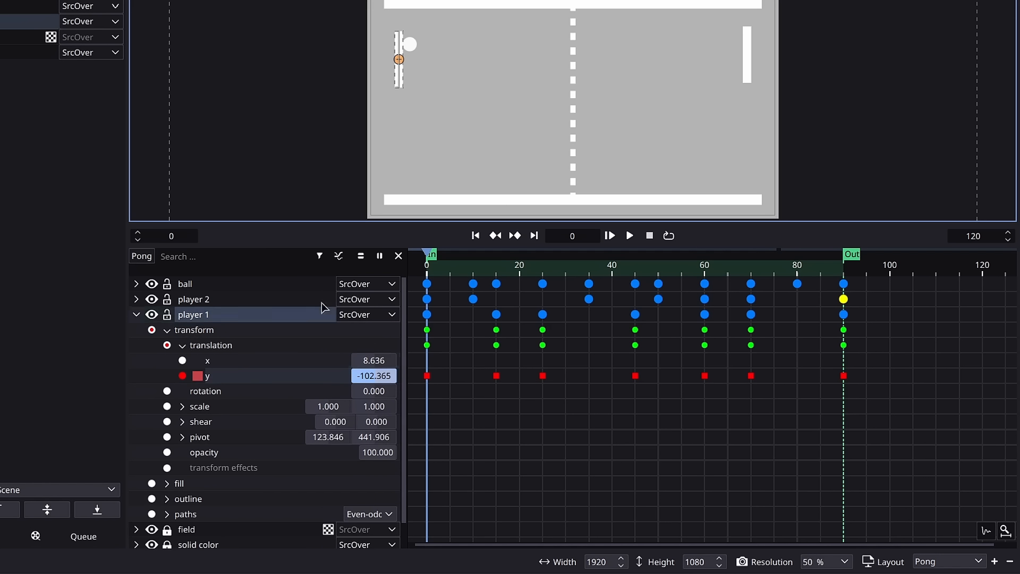
left_click(338, 261)
left_click(271, 299)
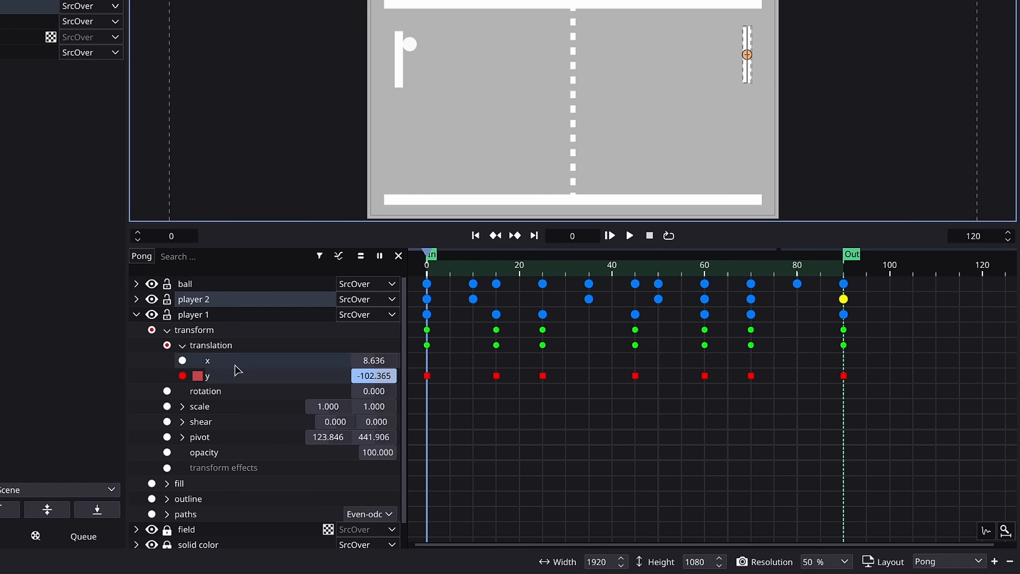
left_click(234, 364)
left_click(338, 256)
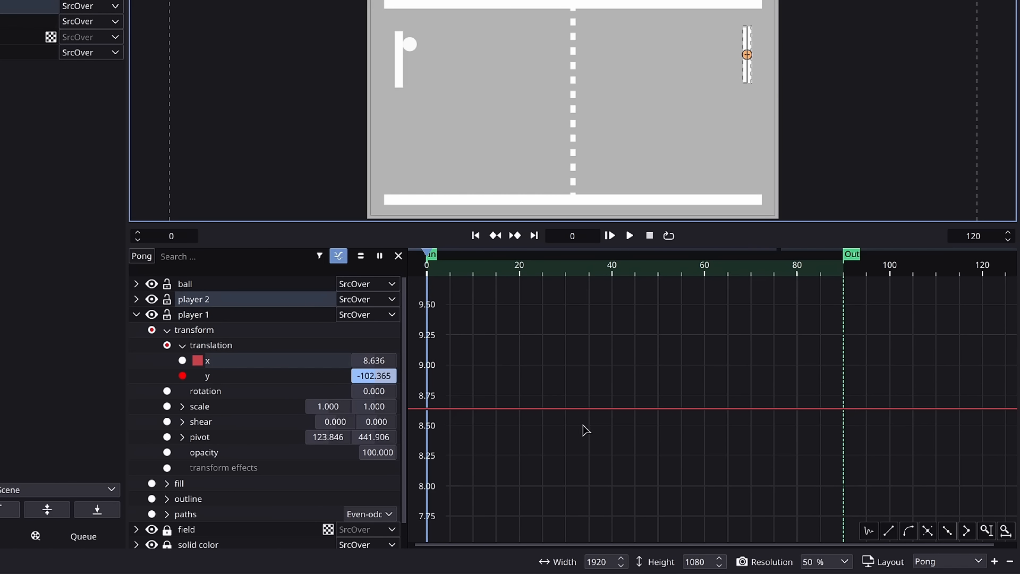
left_click(236, 375)
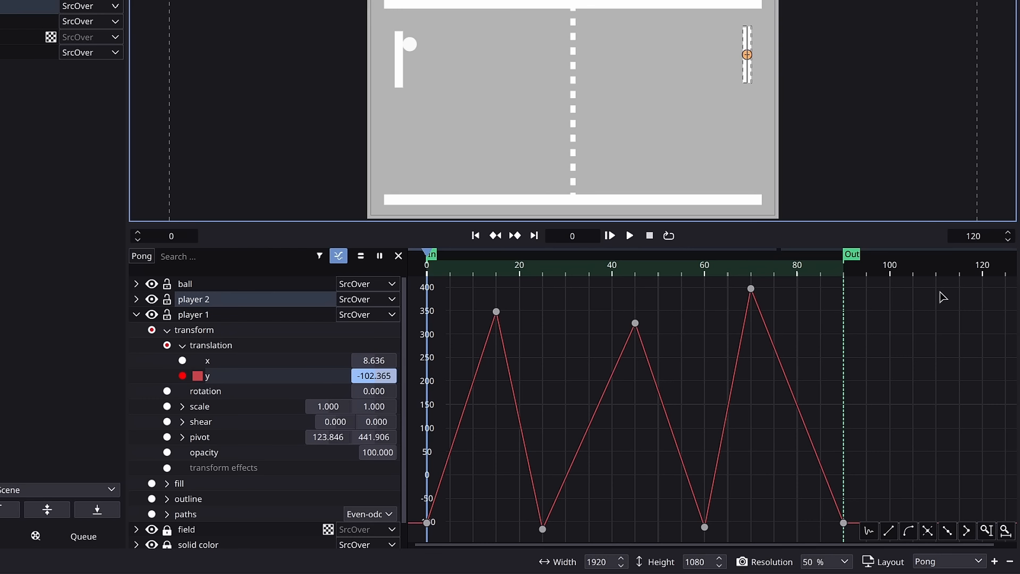
Step: Set the scene's last frame to 90
double_click(974, 236)
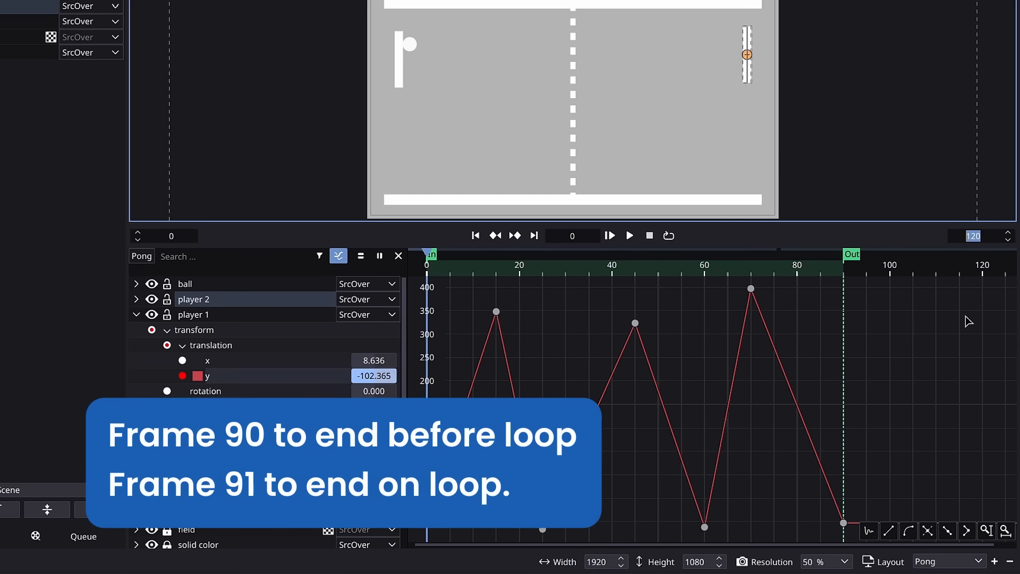
type("90")
key("Return")
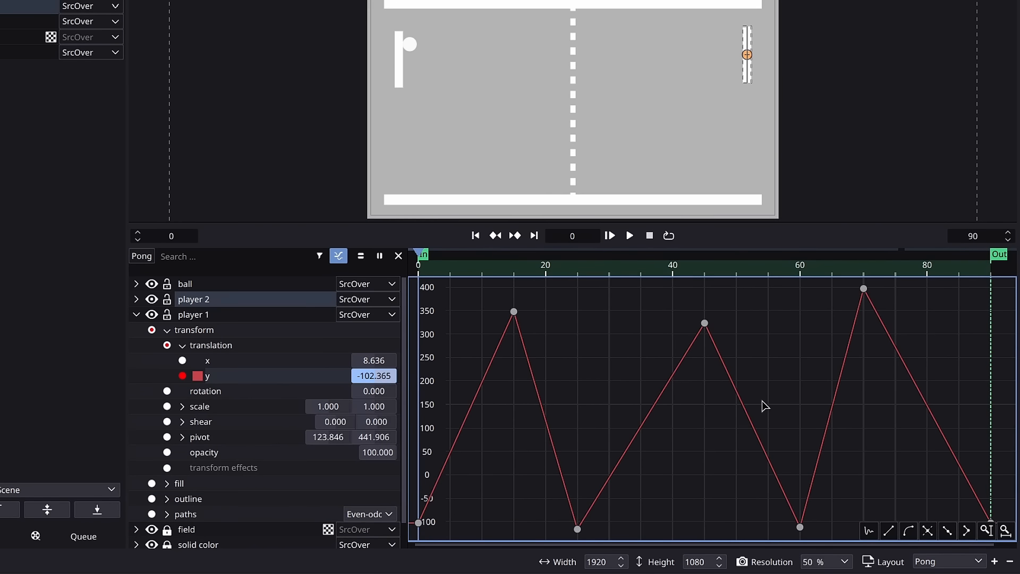
Step: Examine player 1's y curve at different zoom levels and fit the graph horizontally and vertically
scroll(762, 401, "up", 5)
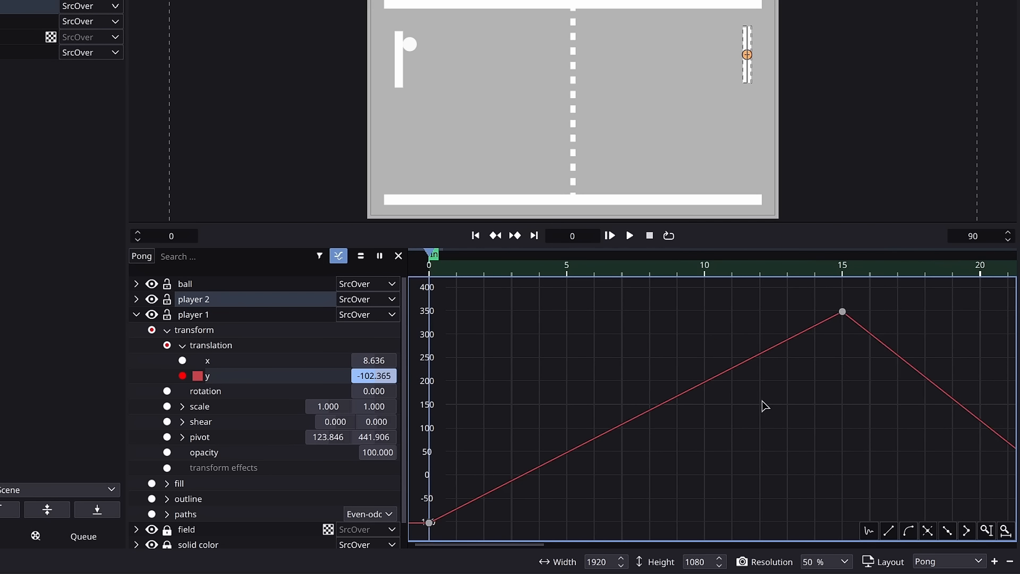
scroll(762, 401, "down", 5)
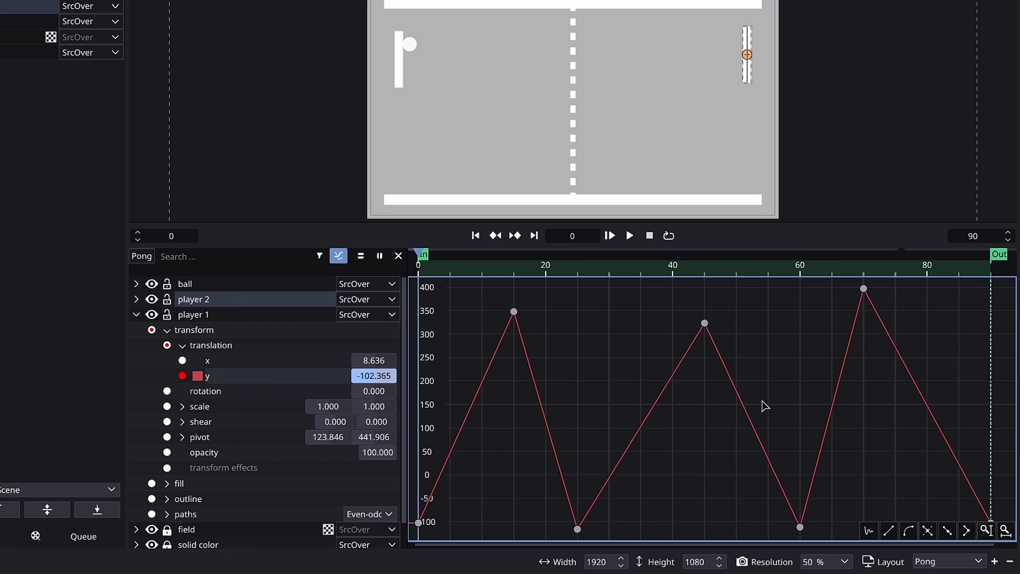
scroll(762, 401, "down", 8)
scroll(762, 401, "up", 12)
scroll(762, 401, "down", 5)
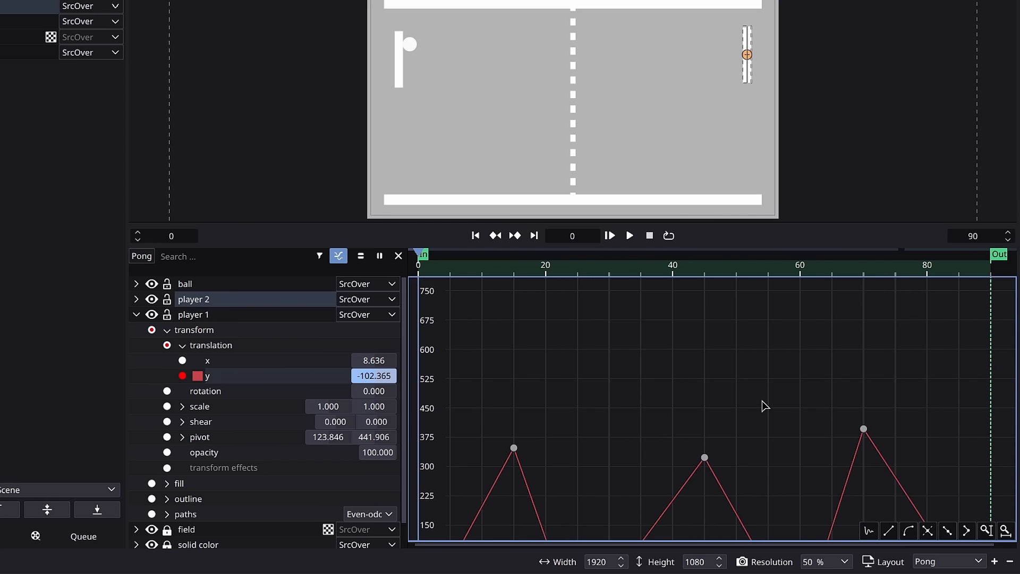
scroll(762, 401, "down", 1)
left_click(1006, 530)
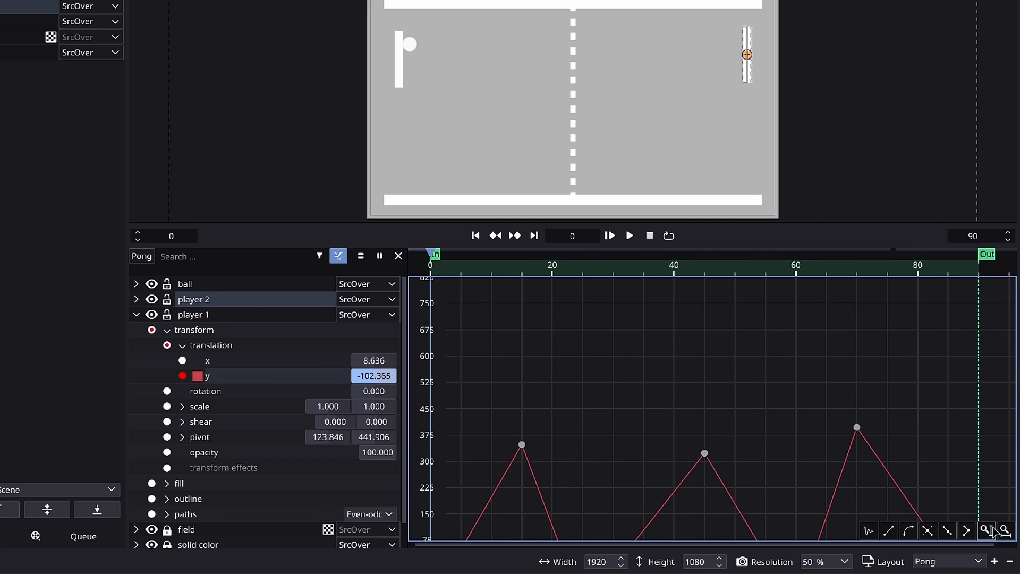
left_click(986, 530)
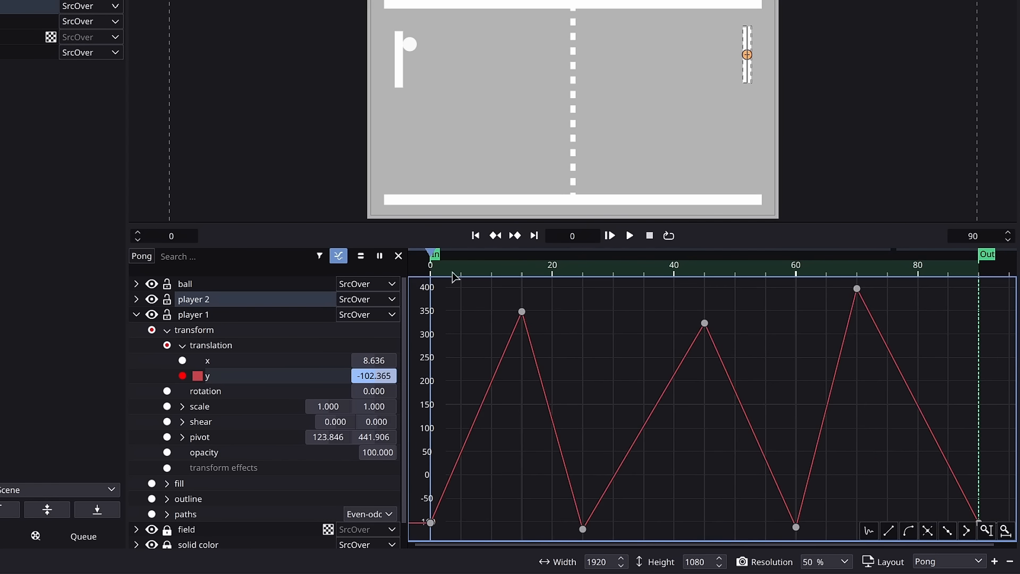
Step: Smooth player 1's y curve at frame 0 and shorten the incoming handle of its frame 70 keyframe
mouse_move(438, 275)
left_mouse_down()
mouse_move(486, 281)
mouse_move(432, 288)
left_mouse_up()
left_click(966, 533)
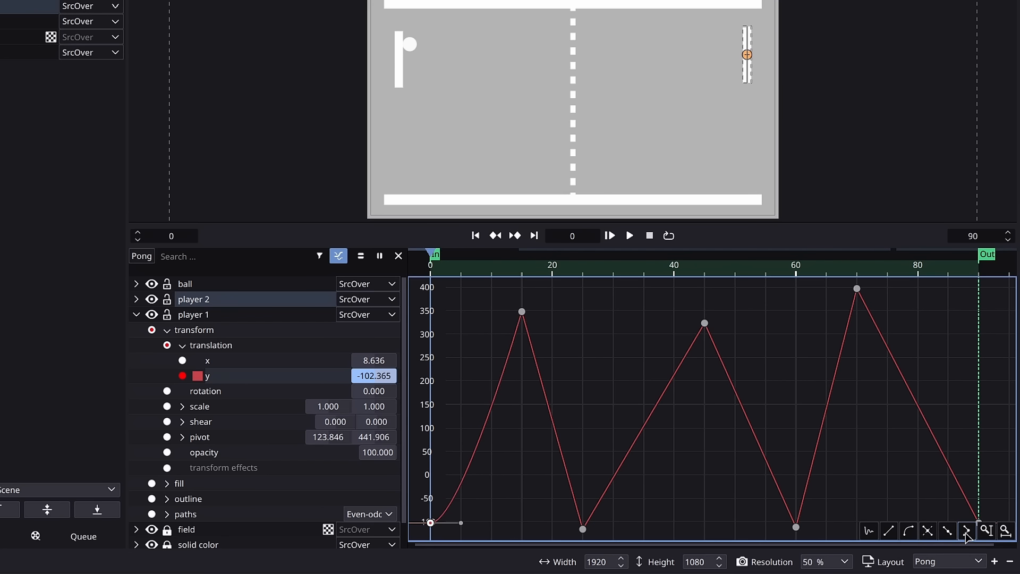
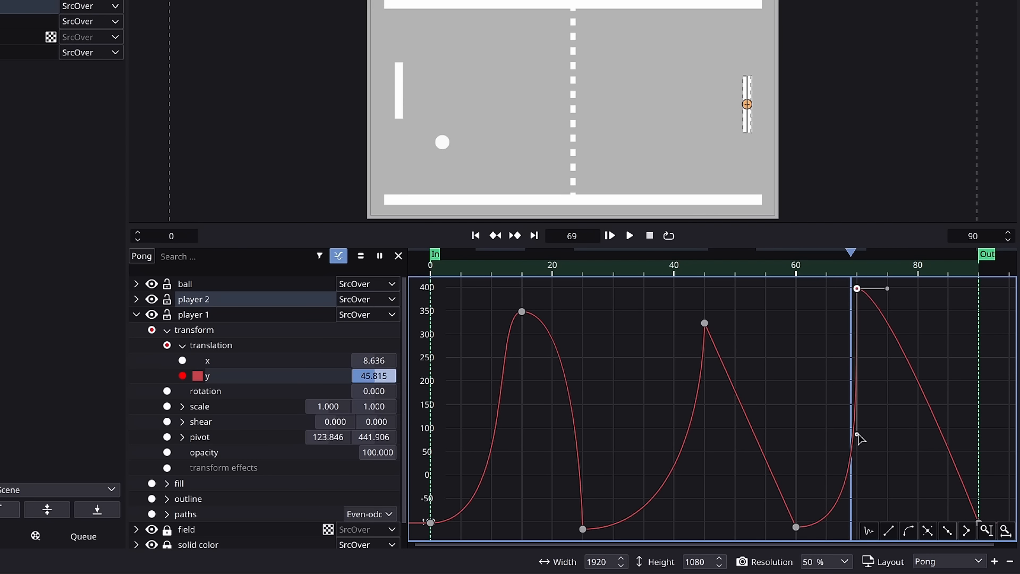
left_click_drag(857, 435, 856, 320)
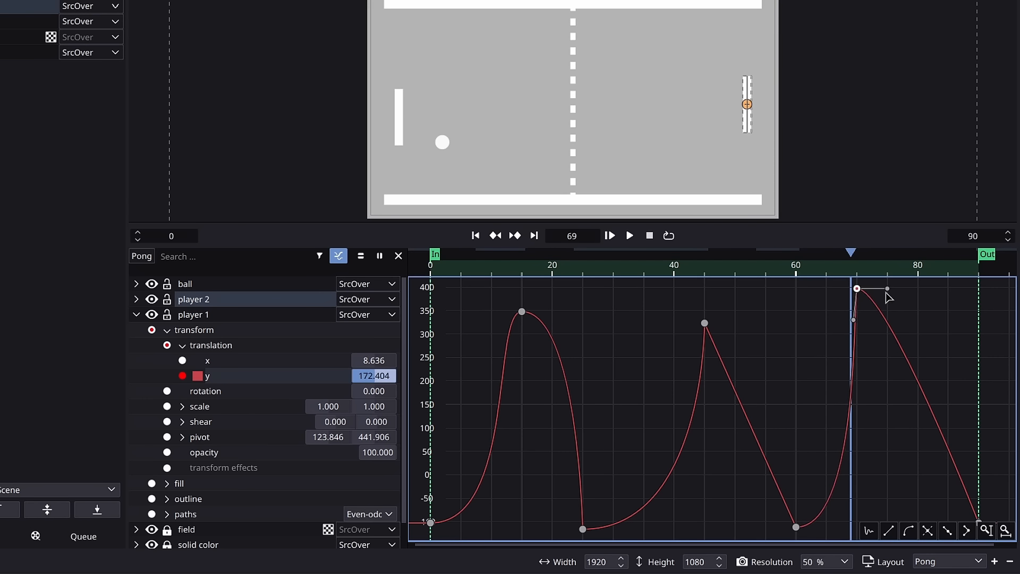
Step: Lower player 1's frame 70 keyframe to a y value of about 364 and extend its outgoing handle to about frame 84
left_click_drag(833, 272, 858, 298)
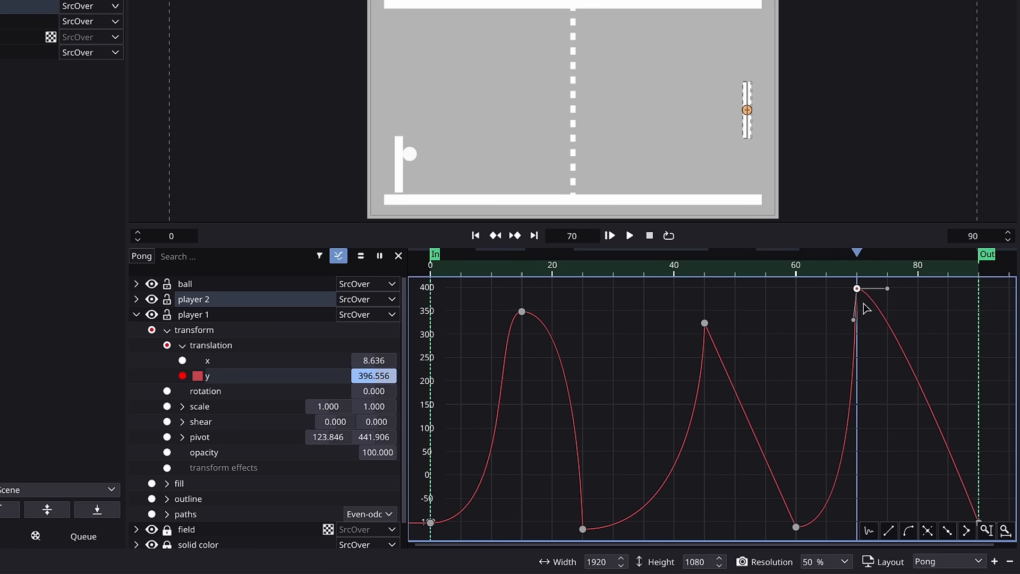
left_click_drag(864, 304, 873, 330)
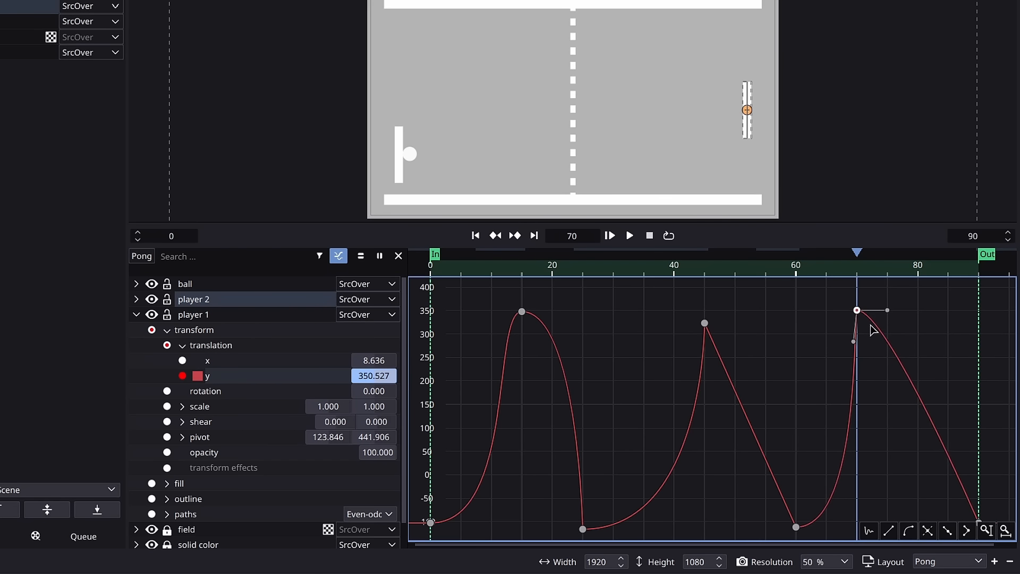
mouse_move(852, 294)
left_mouse_down()
mouse_move(884, 283)
mouse_move(857, 284)
left_mouse_up()
left_click_drag(870, 322, 869, 316)
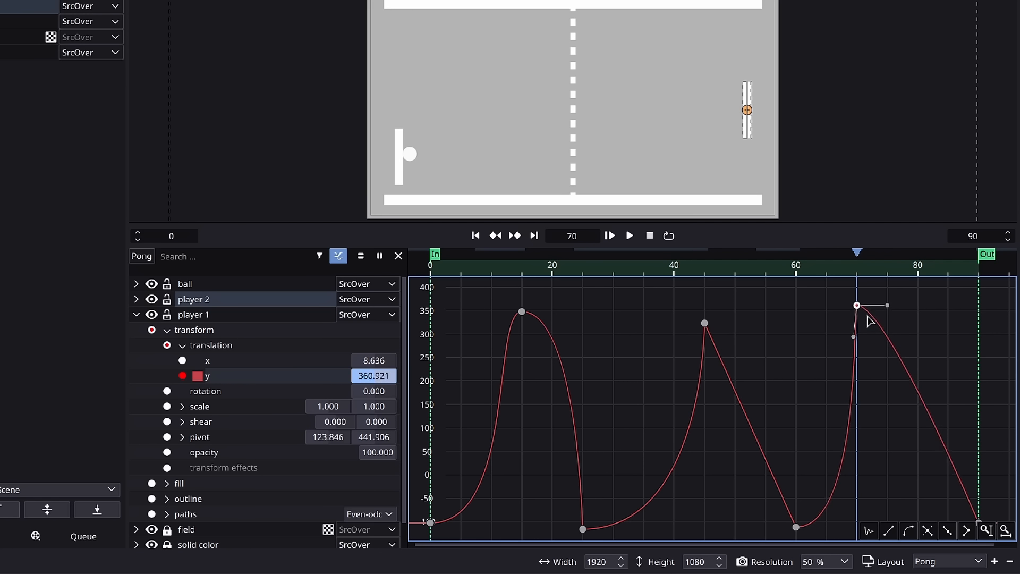
left_click_drag(868, 314, 867, 315)
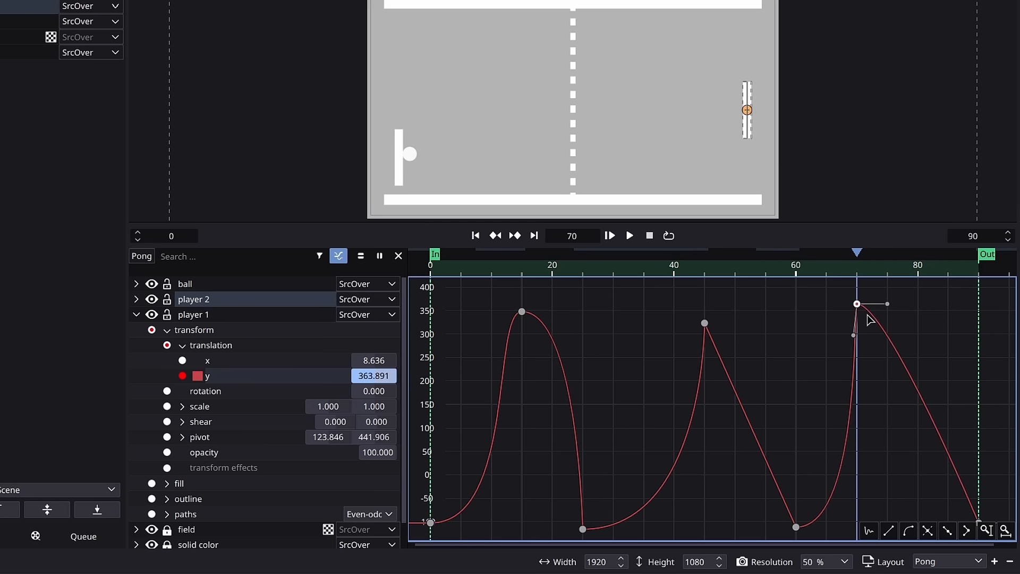
left_click_drag(856, 277, 952, 326)
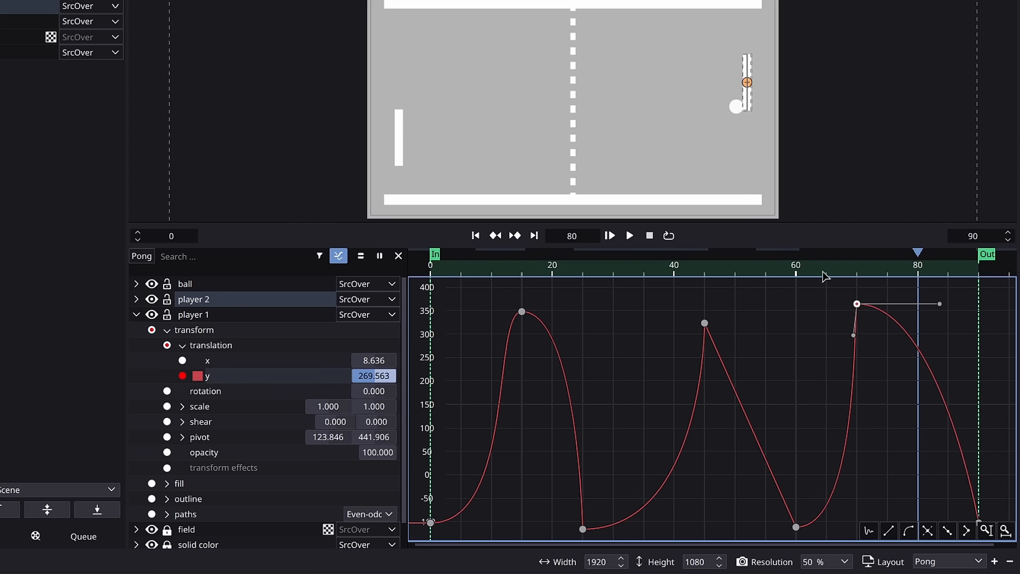
Step: Smooth only the outgoing side of player 1's frame 45 keyframe, extending that handle to about frame 55
left_click_drag(825, 276, 707, 330)
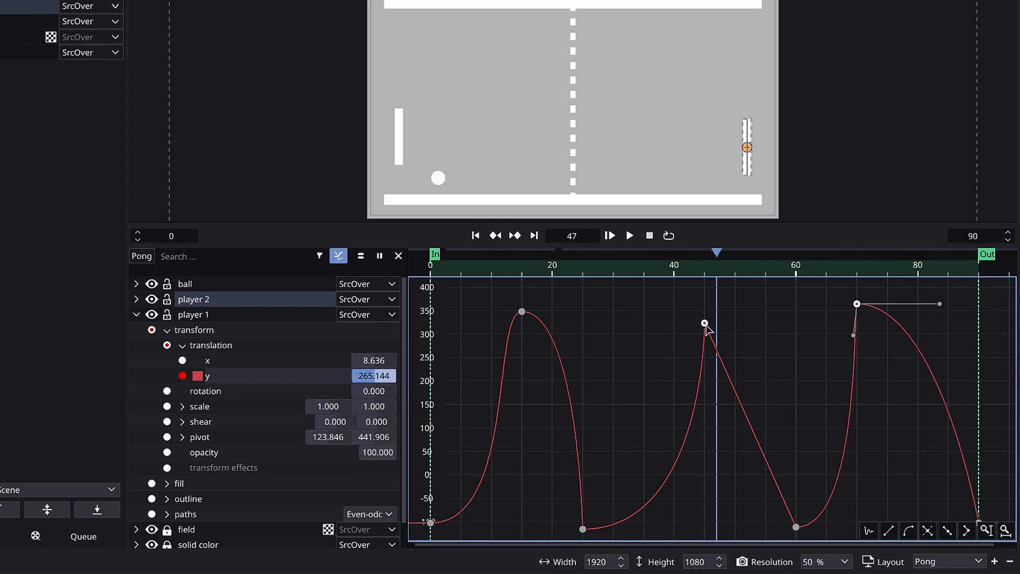
left_click(968, 532)
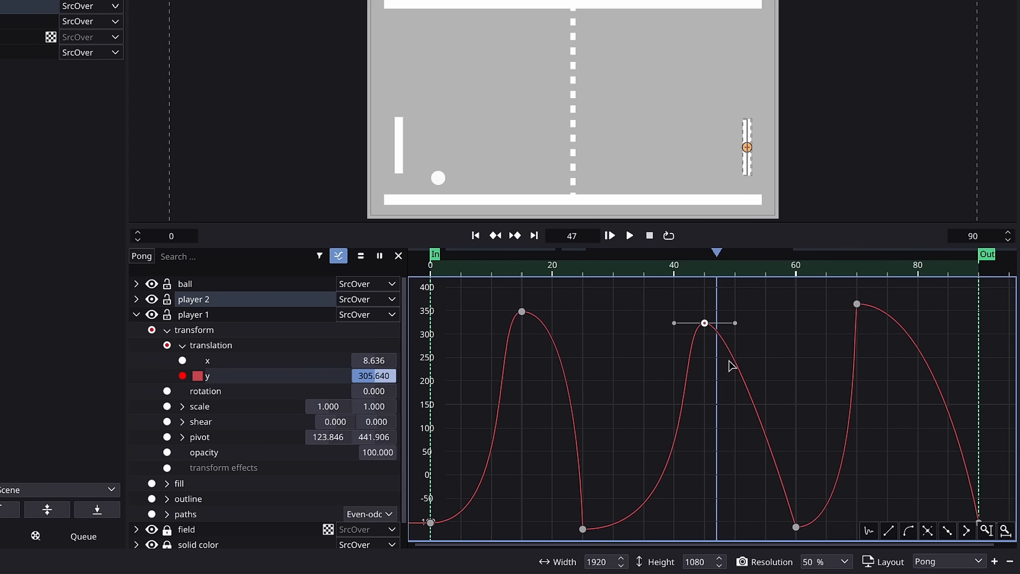
key("Delete")
left_click(675, 325)
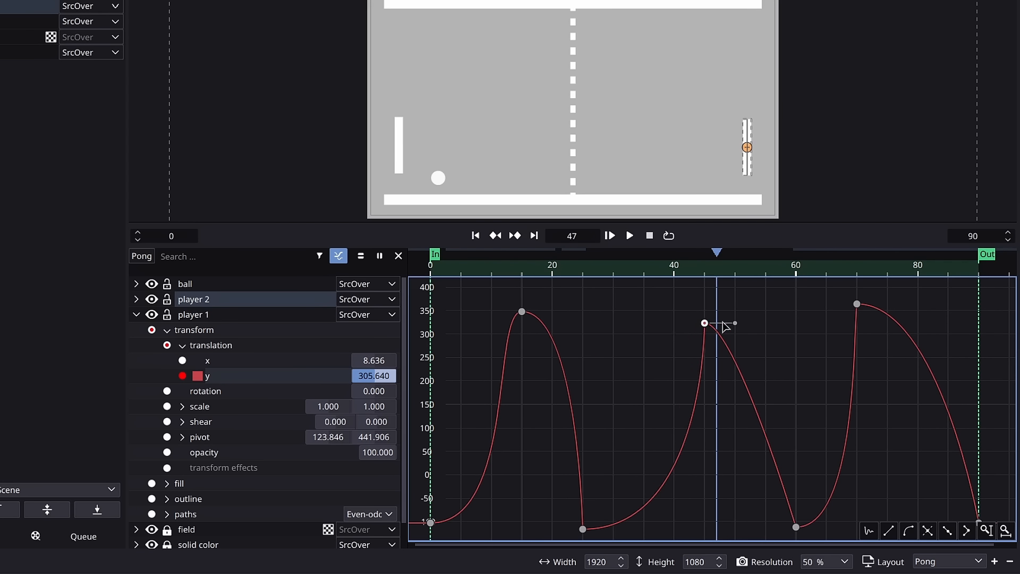
left_click_drag(738, 324, 765, 323)
left_click_drag(729, 278, 707, 279)
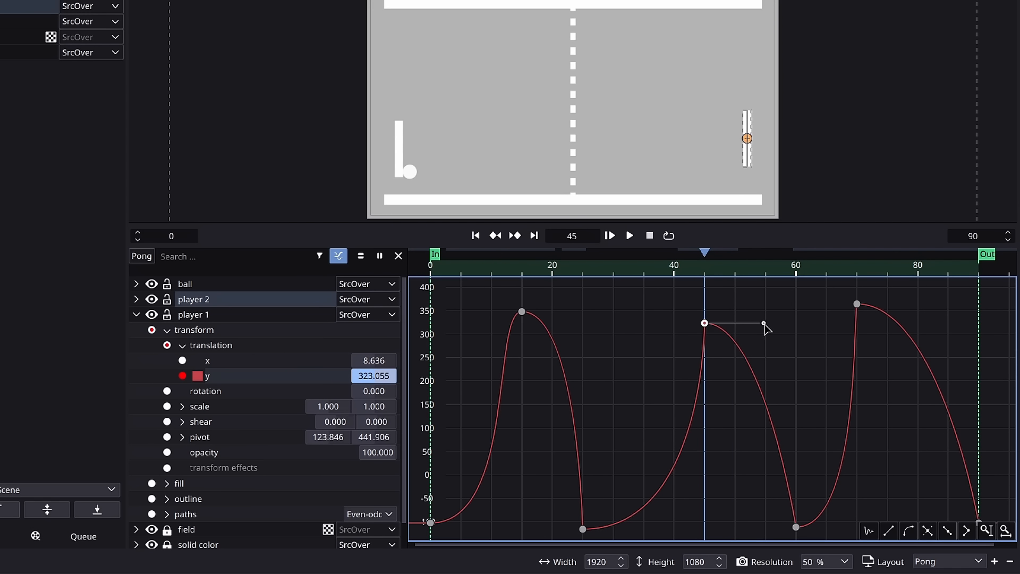
mouse_move(764, 324)
left_mouse_down()
mouse_move(716, 295)
mouse_move(718, 278)
mouse_move(800, 301)
mouse_move(788, 315)
mouse_move(639, 329)
left_mouse_up()
Step: Ease player 1's y curve into its frame 90 keyframe with a slightly lengthened handle and fit the whole graph in view
mouse_move(979, 504)
left_mouse_down()
mouse_move(949, 484)
mouse_move(954, 455)
mouse_move(928, 451)
left_mouse_up()
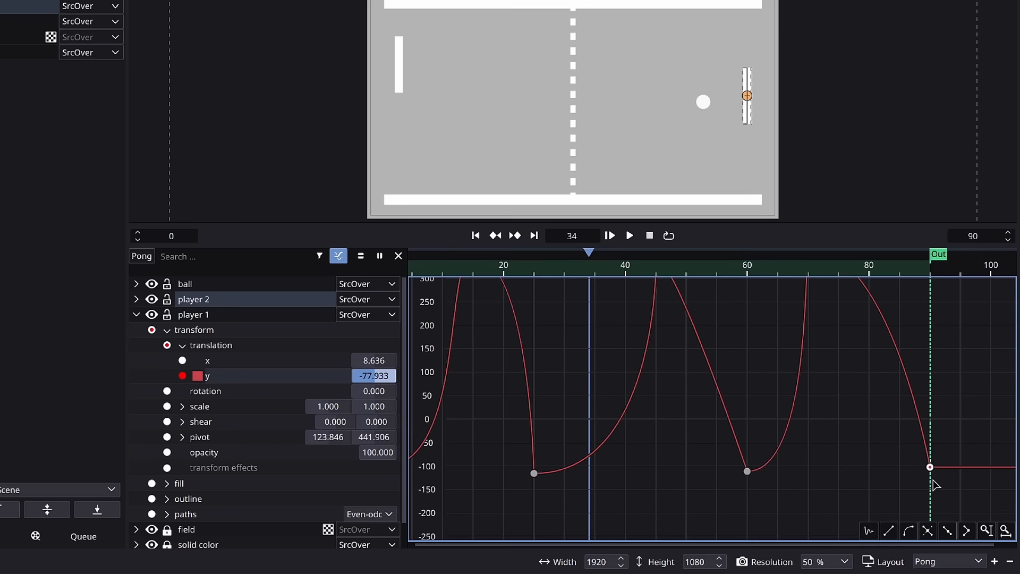
left_click(968, 532)
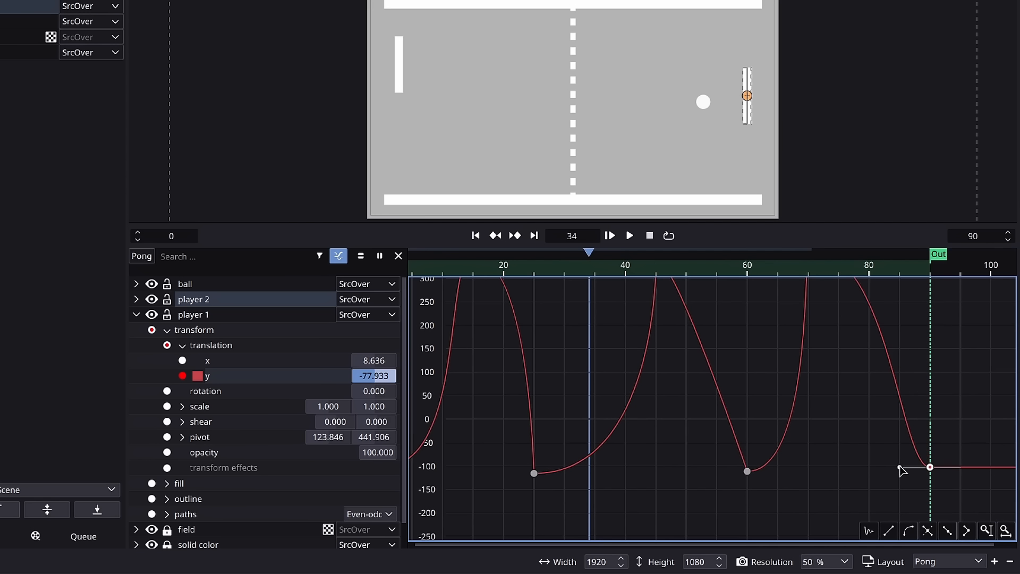
left_click_drag(901, 467, 895, 468)
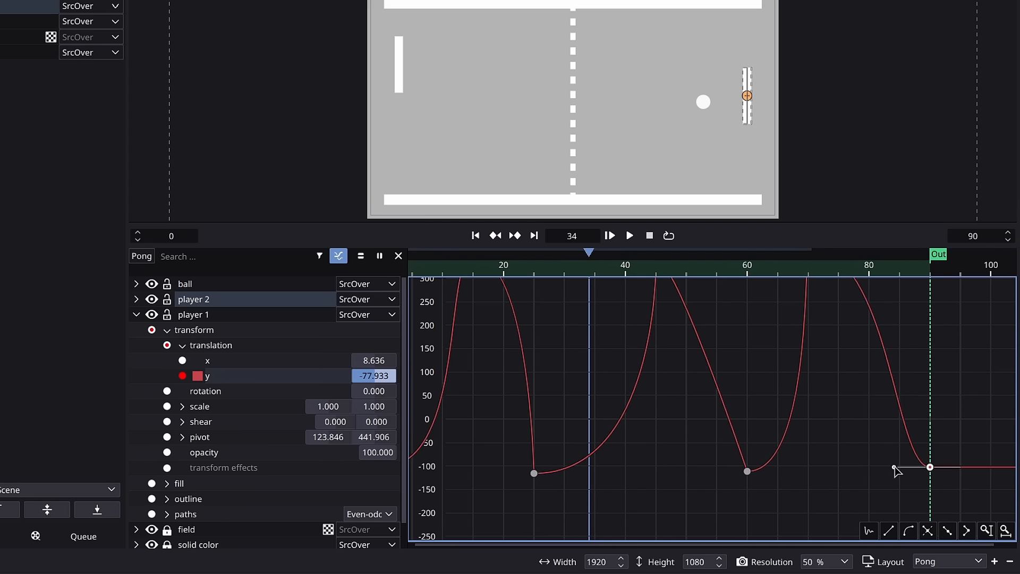
left_click_drag(852, 280, 637, 295)
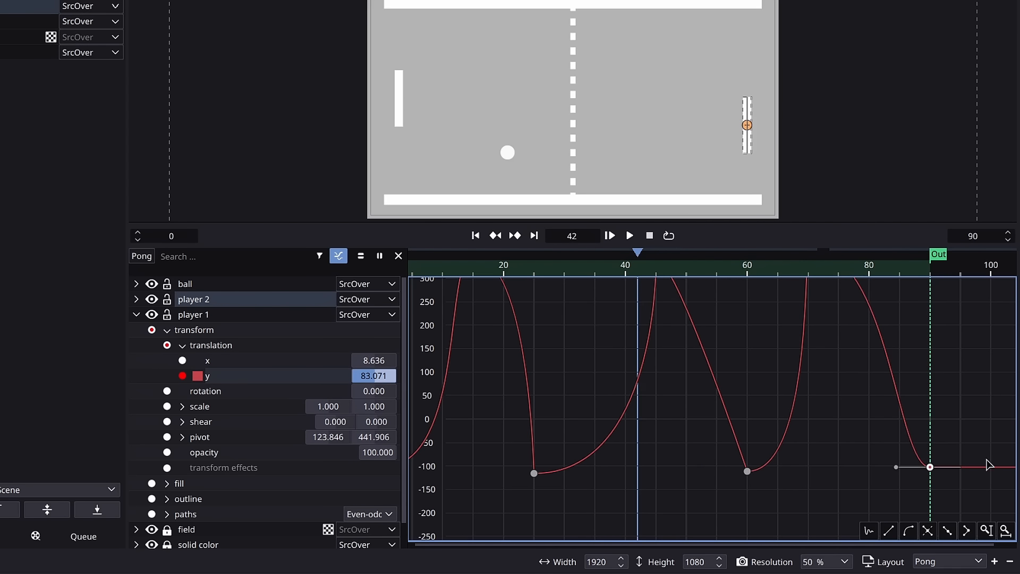
left_click(987, 530)
left_click(1007, 531)
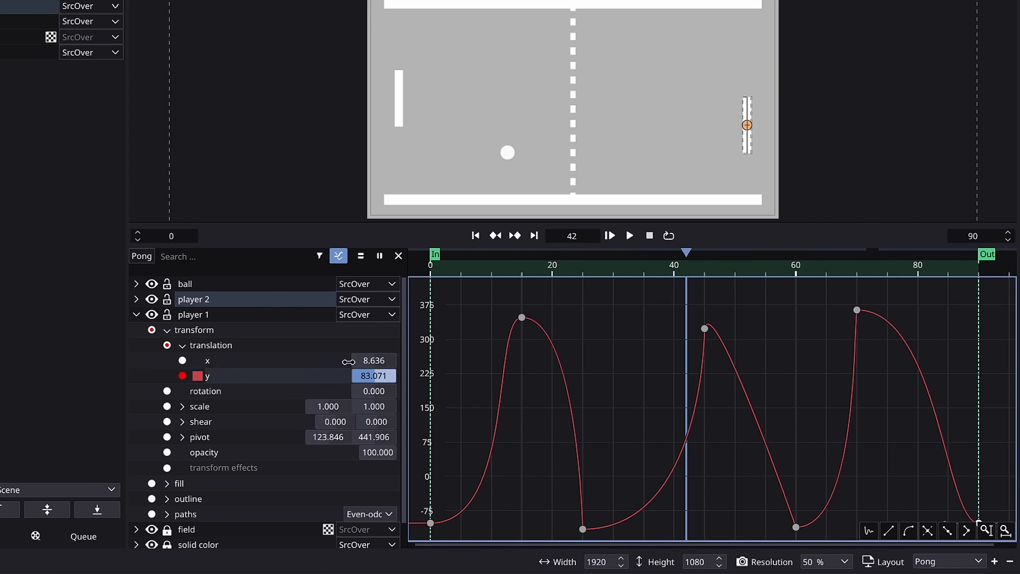
Step: Collapse player 1, expand player 2's translation properties and show only player 2's y curve in the graph editor
left_click(137, 315)
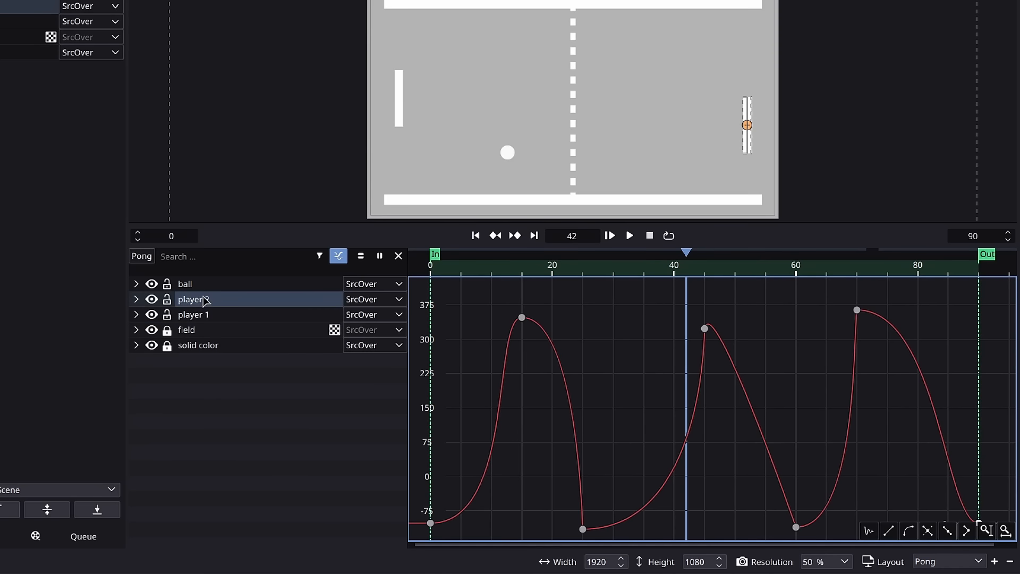
left_click(137, 300)
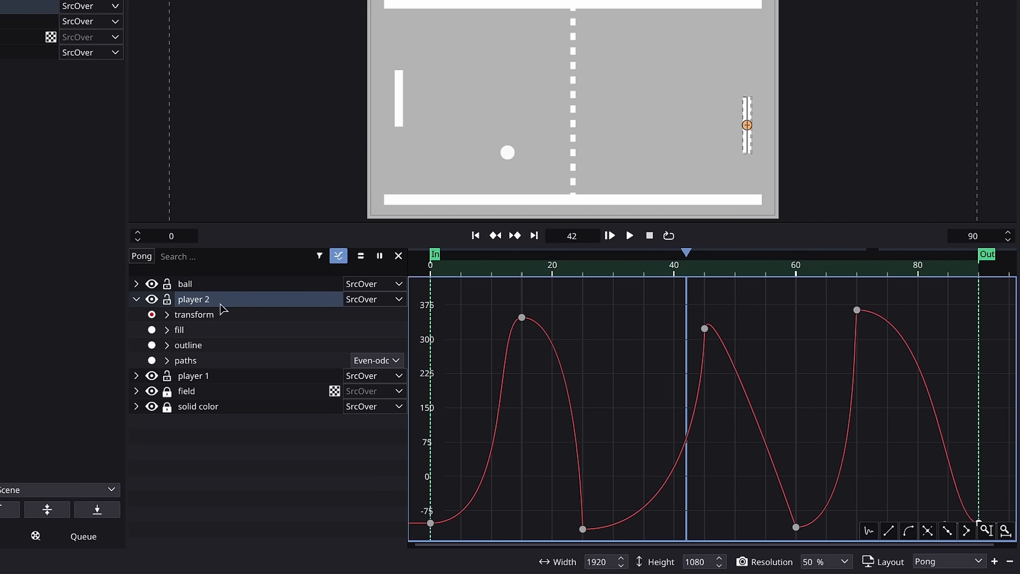
left_click(167, 315)
left_click(183, 330)
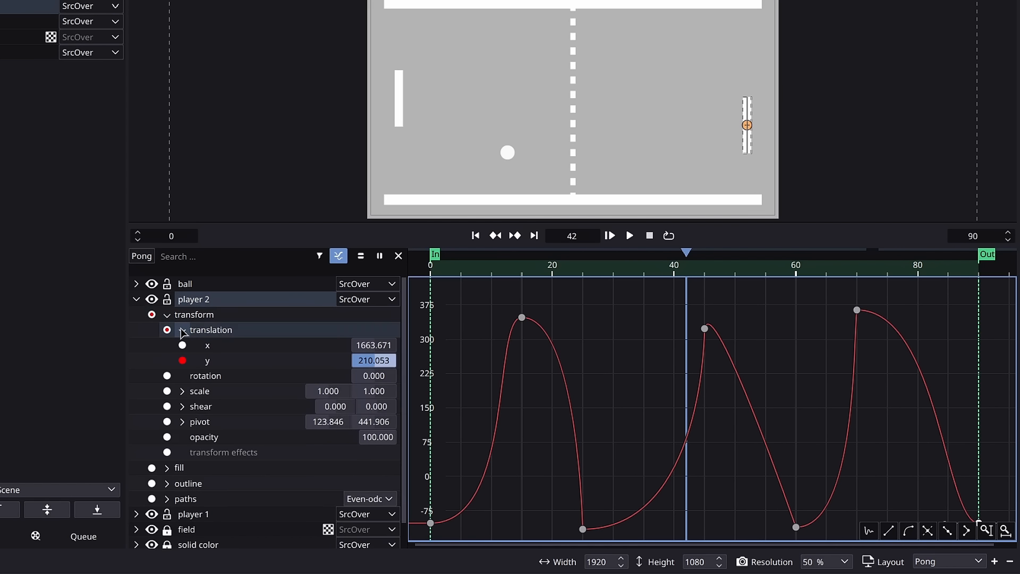
left_click(225, 365)
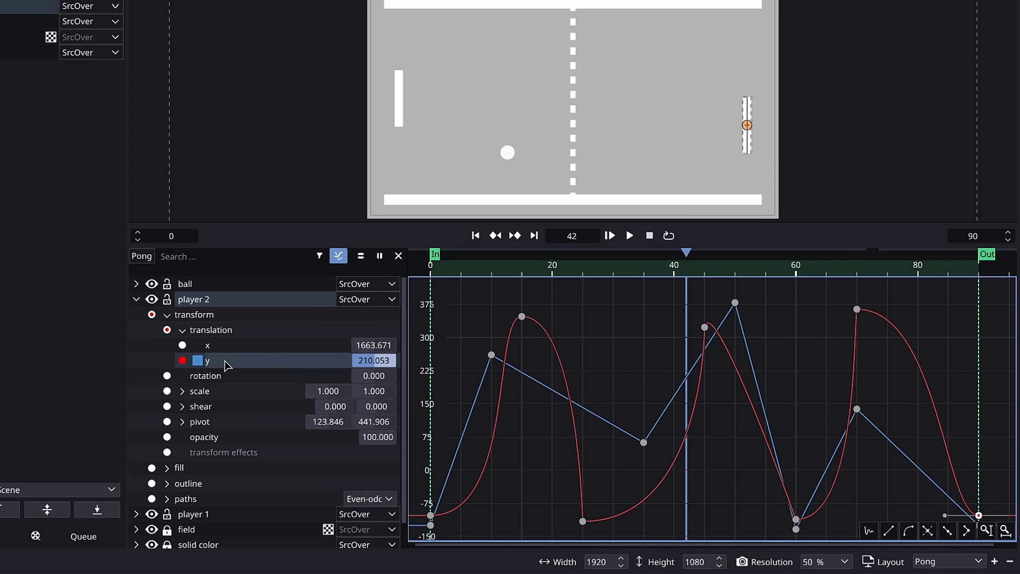
left_click(219, 300)
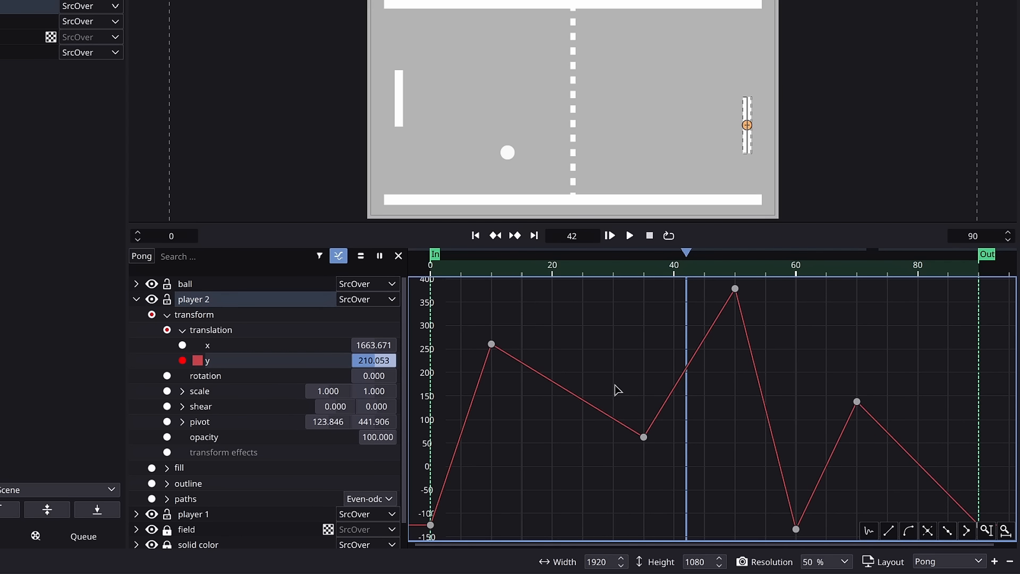
Step: Ease player 2's y curve out of frame 0 and round it through the frame 10 keyframe
left_click_drag(458, 282, 510, 287)
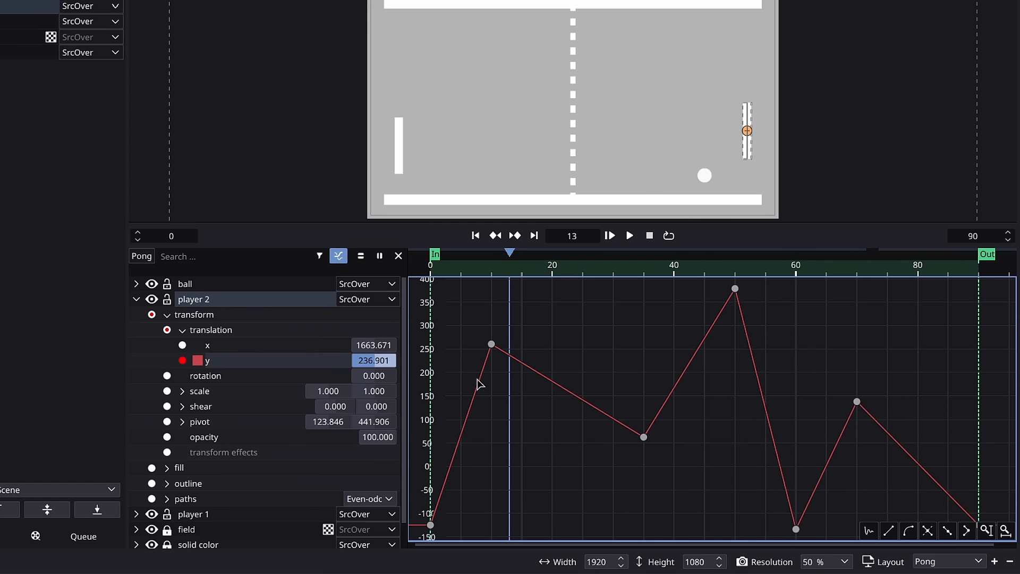
mouse_move(439, 271)
left_mouse_down()
mouse_move(457, 272)
mouse_move(442, 272)
left_mouse_up()
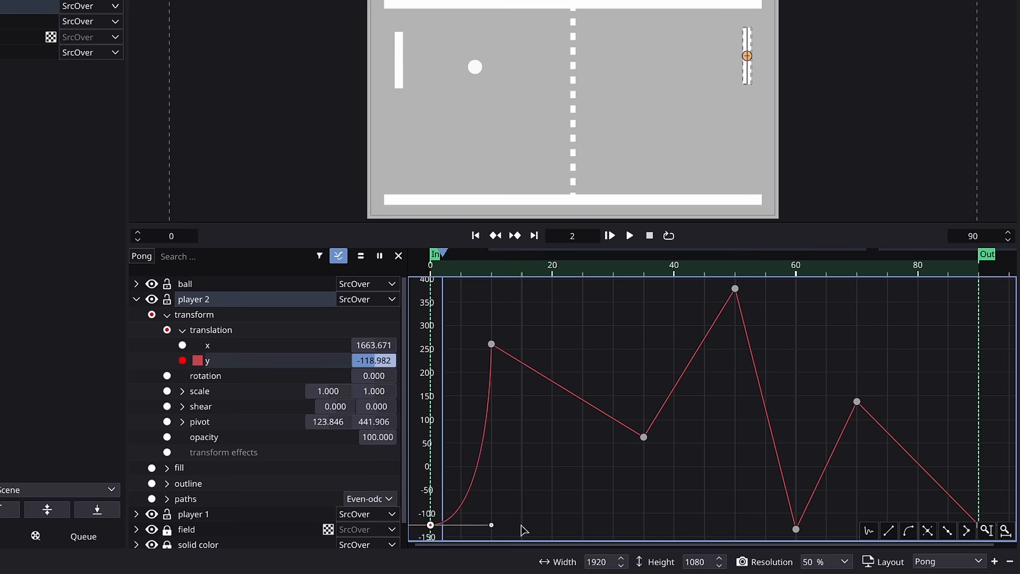
left_click_drag(443, 271, 522, 271)
left_click_drag(492, 344, 504, 320)
left_click_drag(466, 271, 618, 271)
left_click_drag(504, 319, 554, 314)
left_click_drag(504, 271, 657, 327)
Step: Ease player 2's y curve out of the frame 35 keyframe and smooth both sides of the frame 50 peak
left_click(643, 437)
left_click_drag(614, 437, 643, 437)
left_click_drag(674, 437, 736, 437)
left_click_drag(656, 270, 791, 270)
left_click(735, 289)
left_click_drag(766, 288, 858, 271)
Step: Ease player 2's y curve out of the frame 70 keyframe and into the frame 90 keyframe
left_click(858, 402)
left_click(909, 530)
left_click_drag(887, 402, 950, 403)
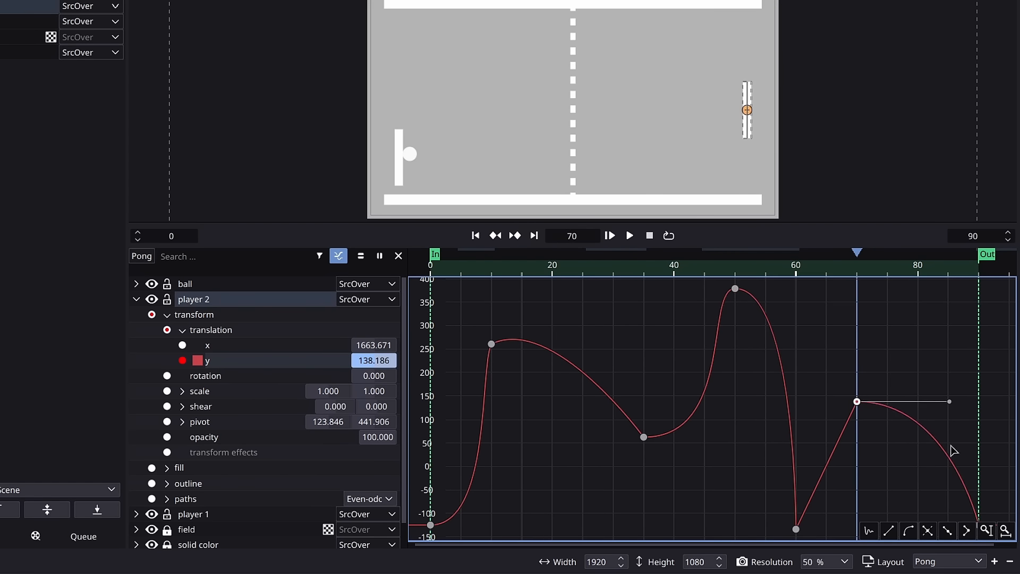
left_click_drag(951, 448, 885, 394)
left_click(912, 471)
left_click_drag(790, 271, 918, 367)
left_click_drag(822, 406, 888, 461)
left_click(498, 271)
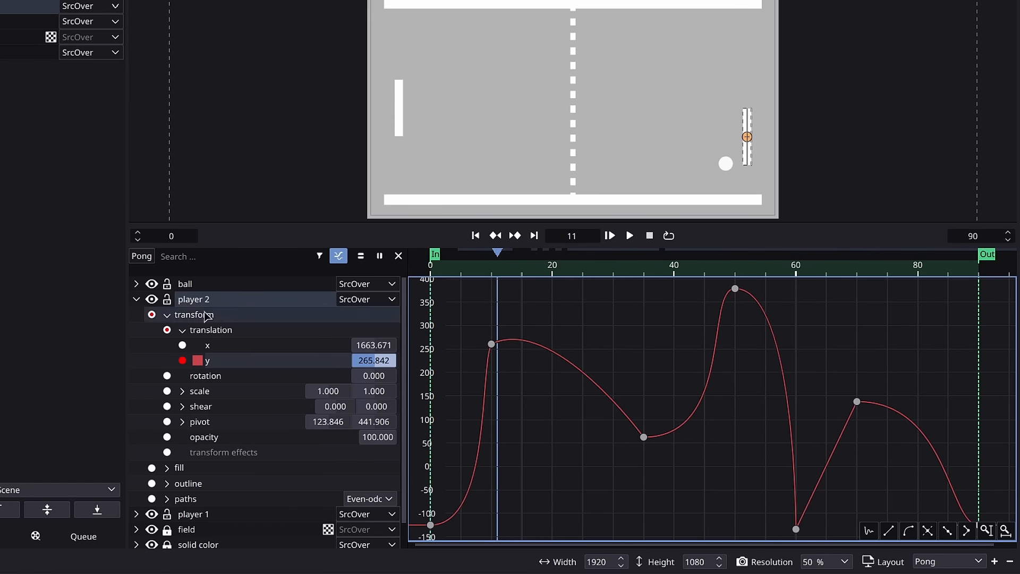
Step: Collapse player 2, switch the graph editor back to the keyframe view and reduce the timeline's height
left_click(137, 299)
left_click(635, 239)
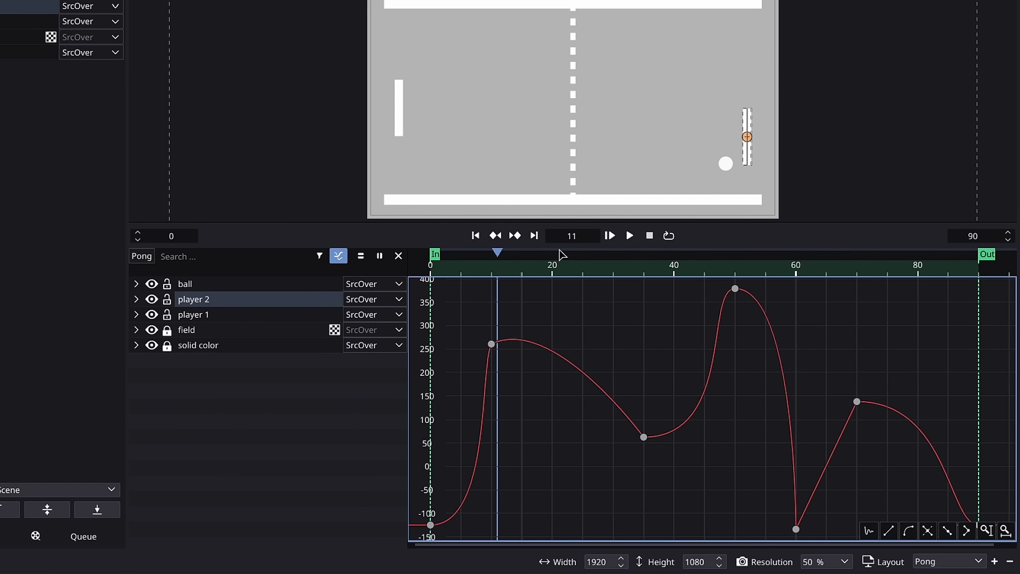
left_click(340, 262)
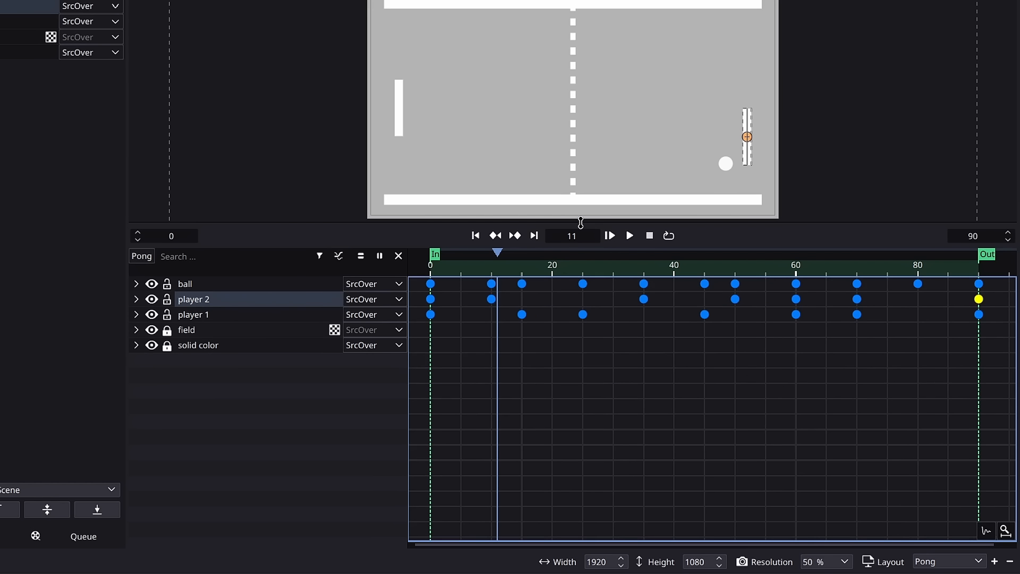
left_click_drag(580, 222, 602, 350)
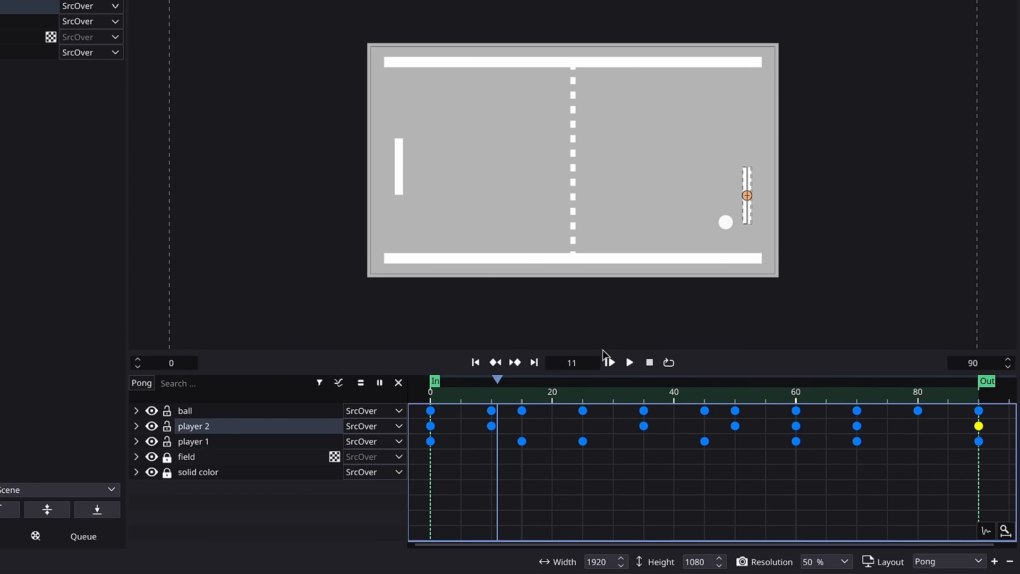
Step: Show the fill and stroke settings and expand the field group to list its separator and edges layers
left_click(759, 277)
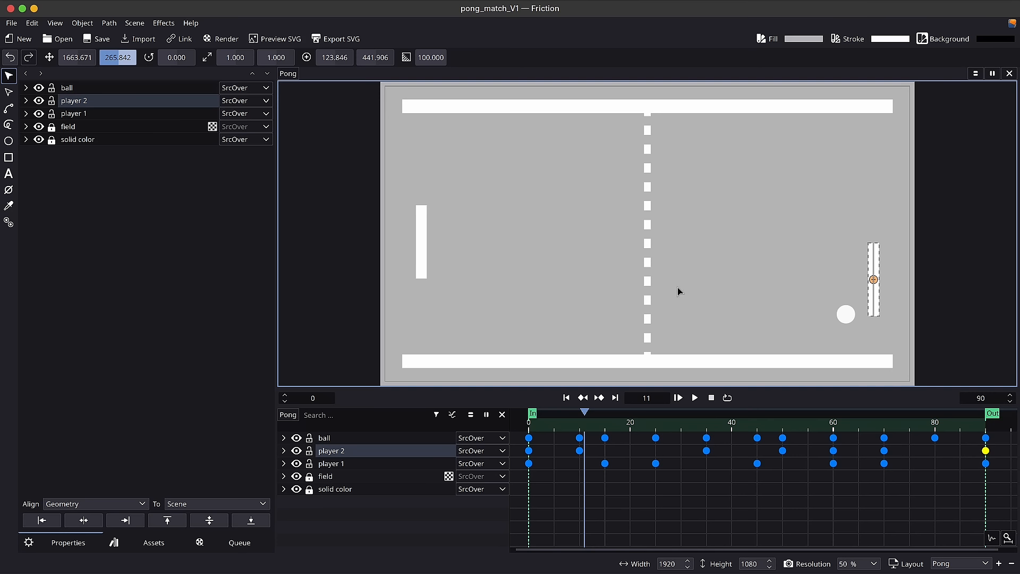
key("f")
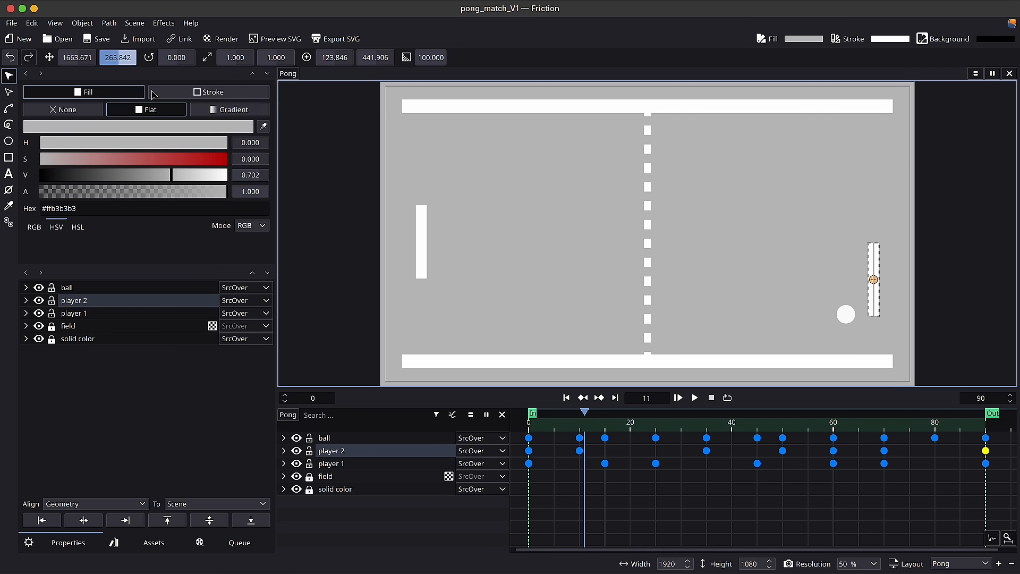
left_click(424, 251)
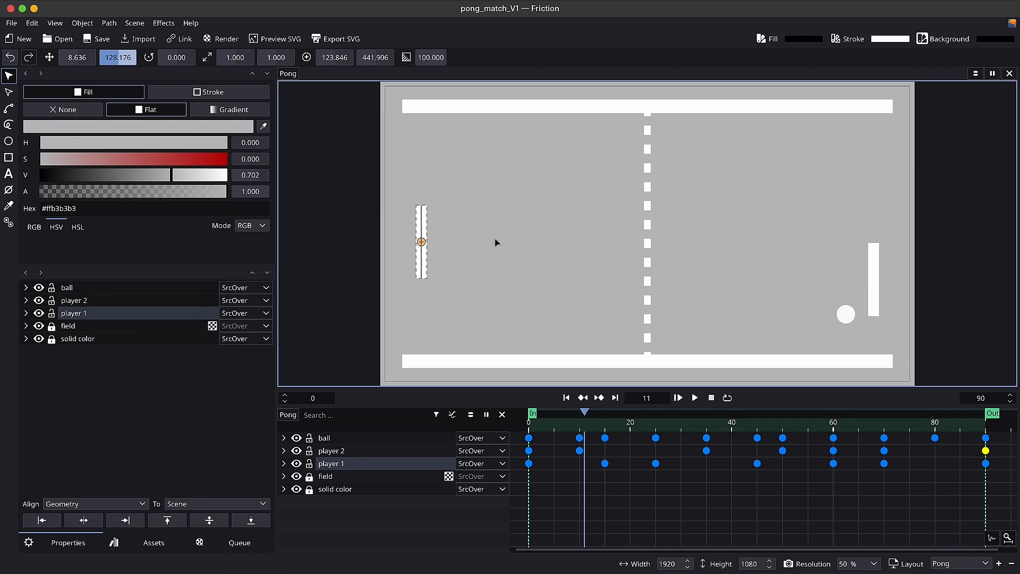
left_click(507, 110)
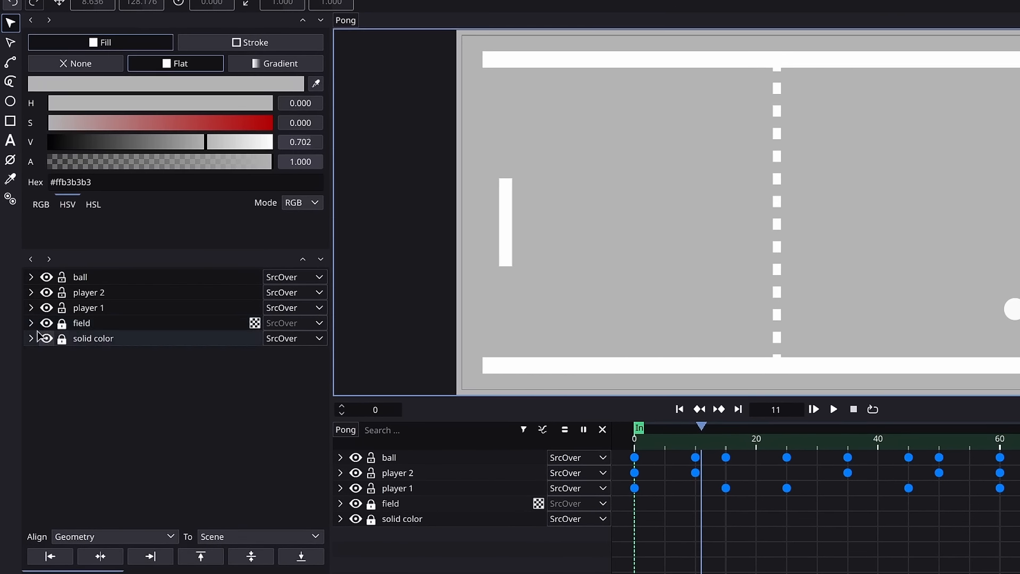
left_click(26, 326)
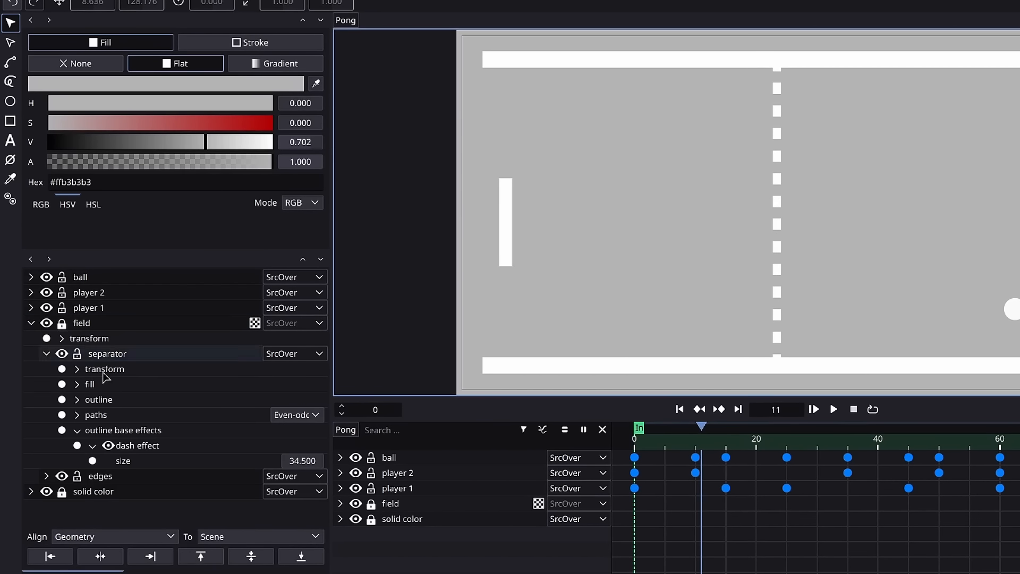
left_click(46, 354)
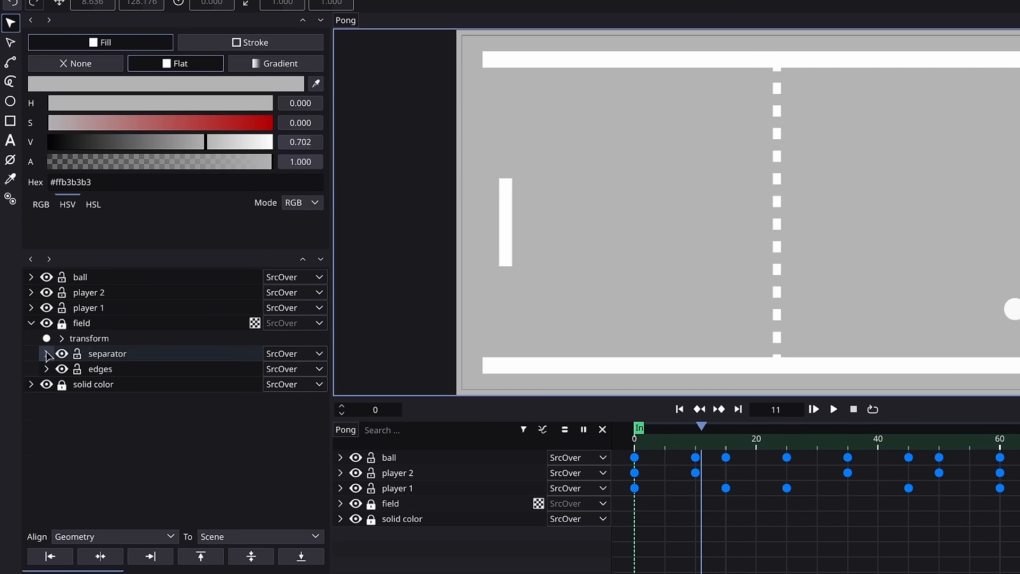
Step: Select the field's edges layer and set its fill to none
left_click(121, 374)
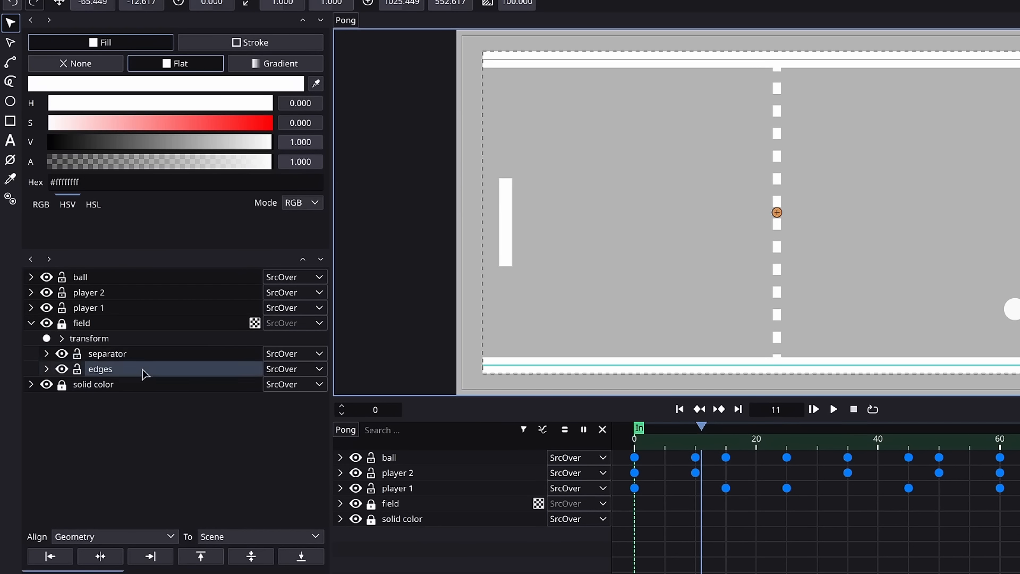
left_click_drag(155, 123, 236, 126)
left_click(87, 104)
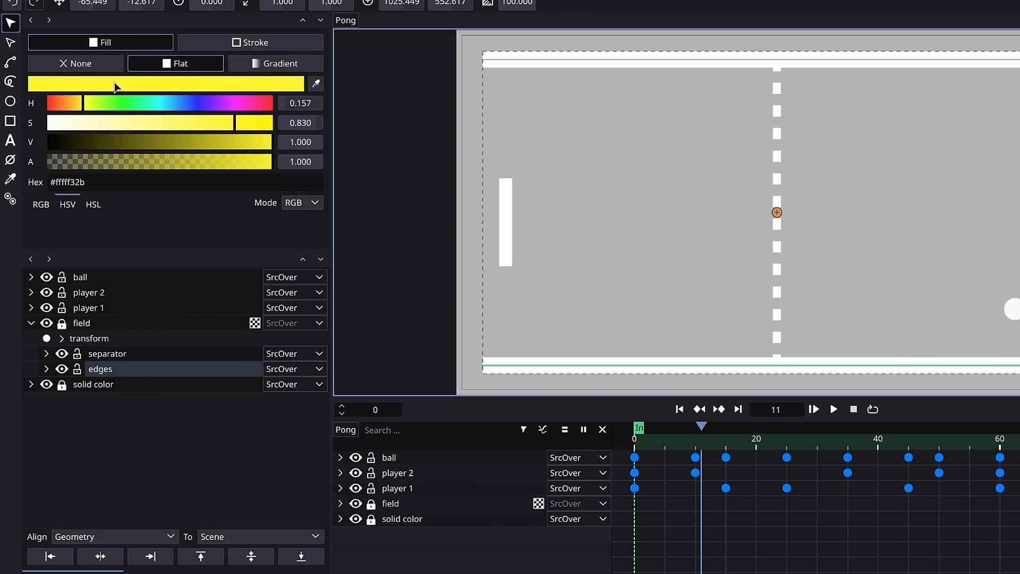
left_click(80, 63)
Step: Set the edges layer's flat stroke to bright yellow with hue 0.166 and saturation 0.927
left_click(248, 46)
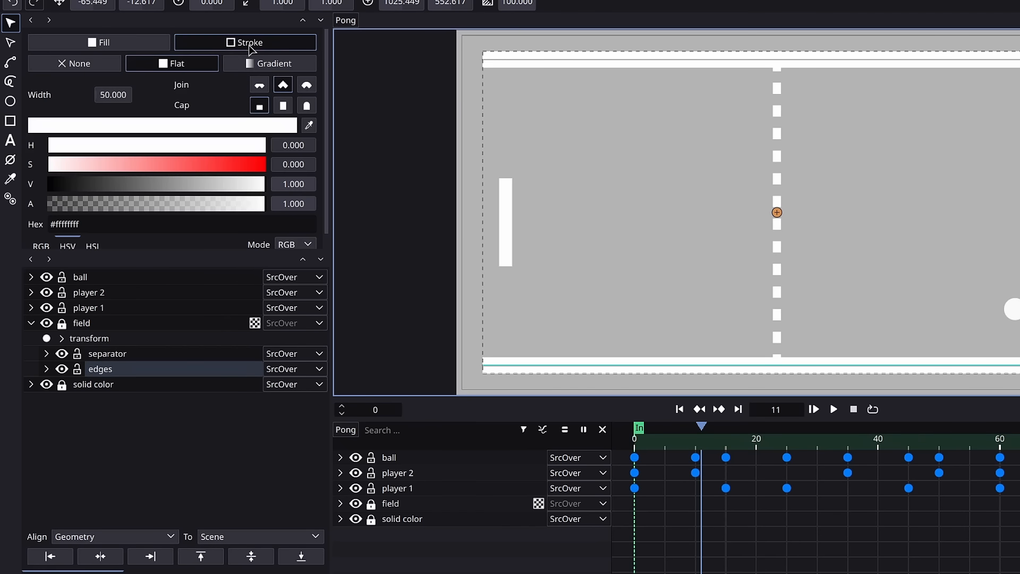
left_click_drag(162, 167, 174, 158)
left_click_drag(85, 147, 83, 147)
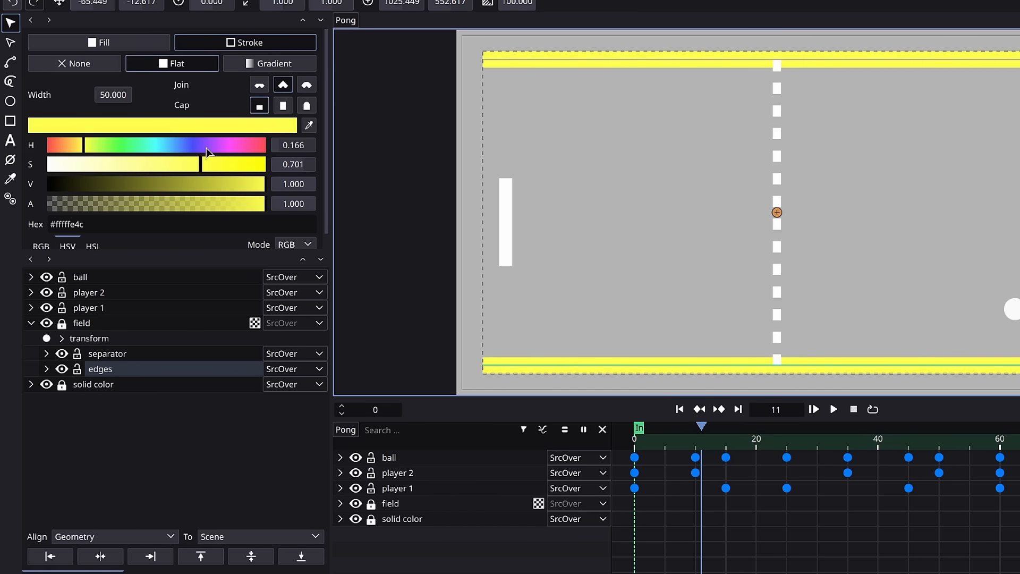
left_click_drag(177, 167, 250, 168)
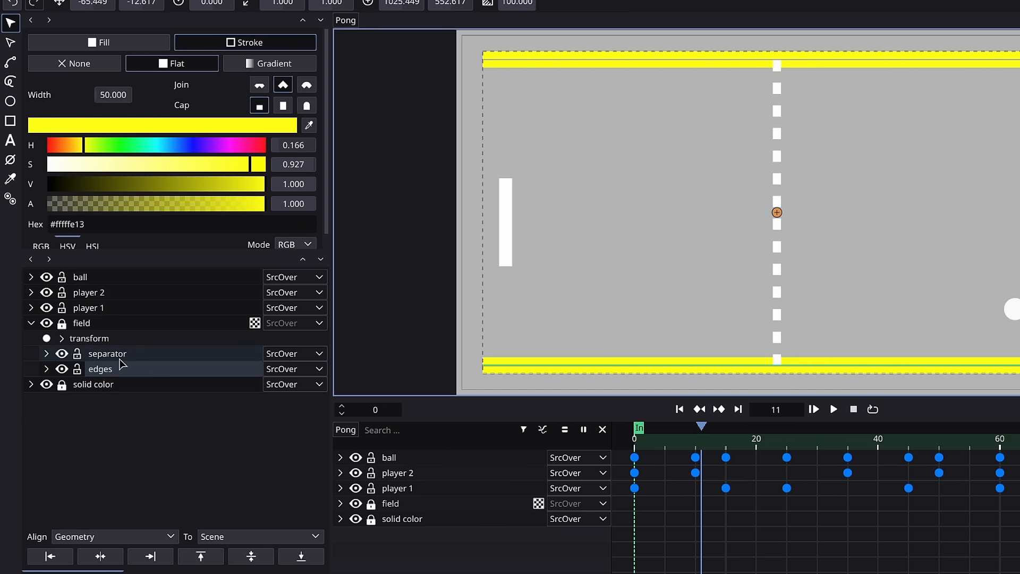
Step: Move the edges layer above the separator layer in the field group and select the separator
mouse_move(123, 371)
left_mouse_down()
mouse_move(137, 382)
mouse_move(119, 357)
mouse_move(121, 384)
mouse_move(131, 353)
mouse_move(122, 374)
left_mouse_up()
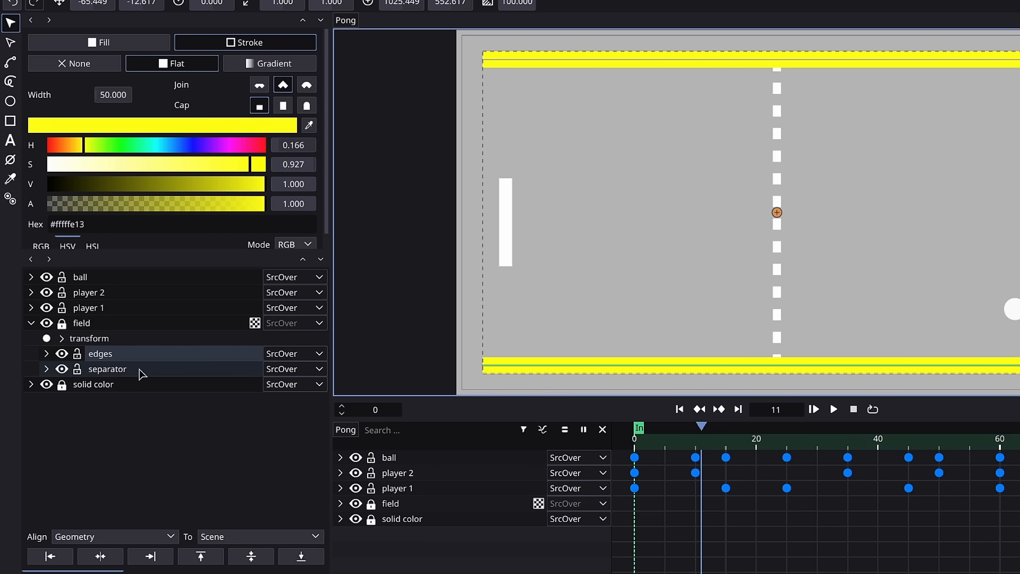
left_click(139, 370)
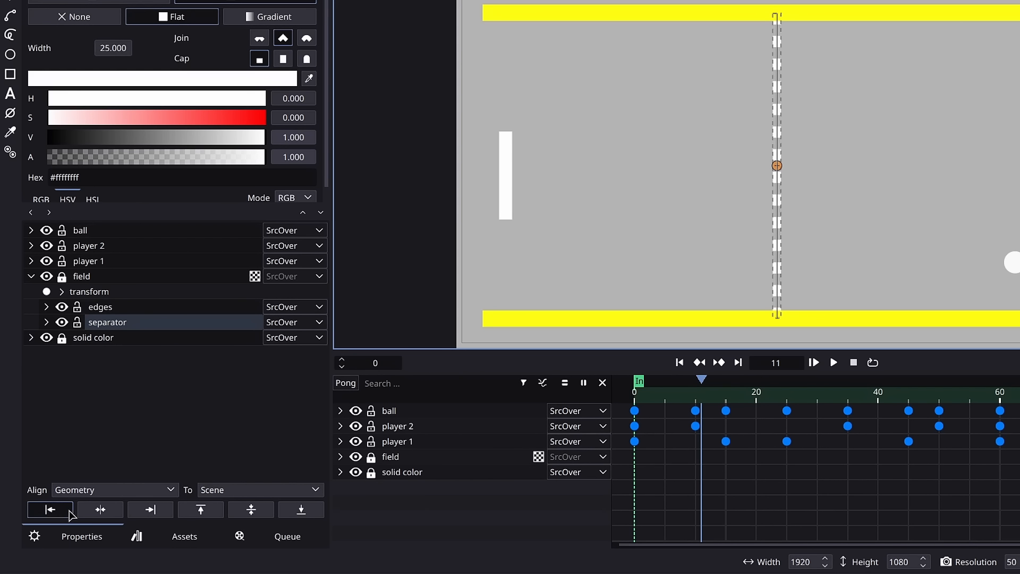
Step: Examine which align modes and reference targets are offered, keeping Geometry and Scene, and collapse the field group
left_click(119, 493)
left_click(232, 490)
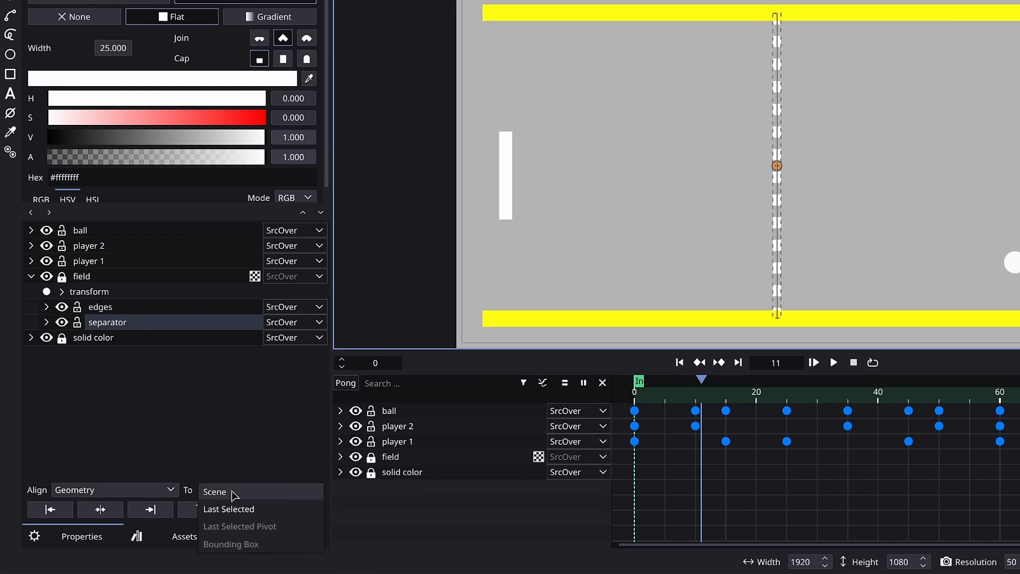
left_click(232, 490)
left_click(149, 493)
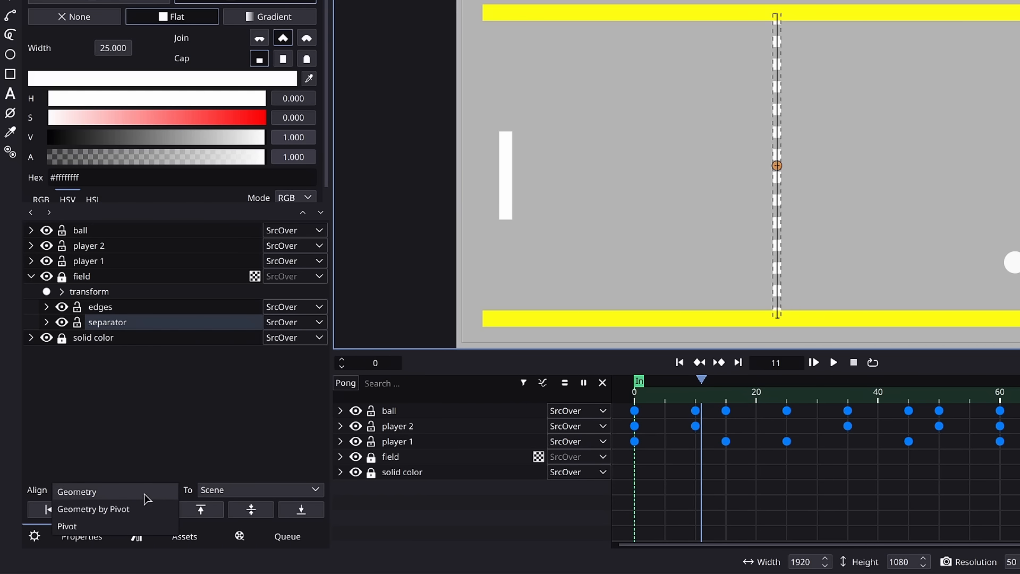
left_click(142, 492)
left_click(106, 492)
left_click(113, 486)
left_click(33, 325)
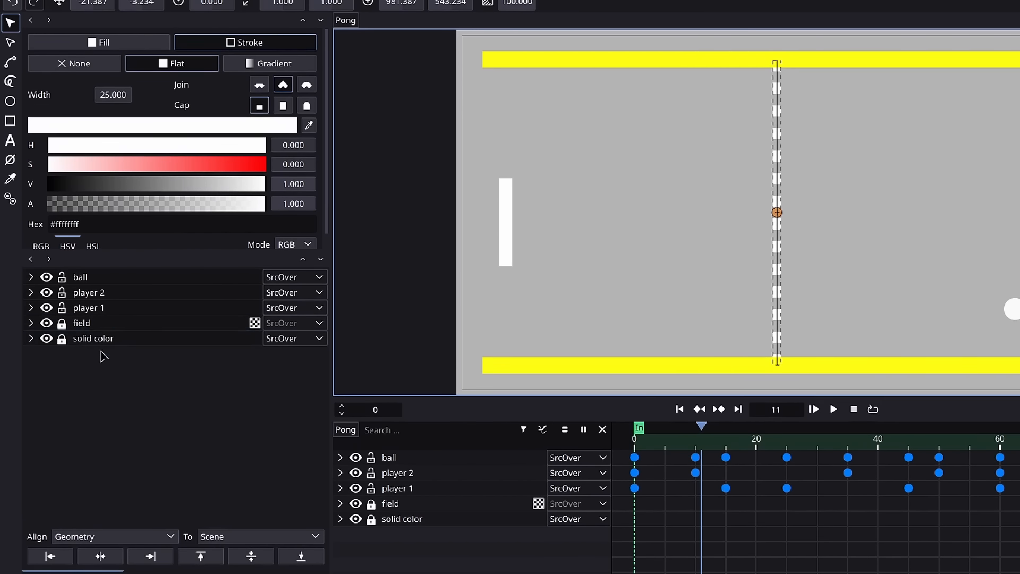
Step: Show the fill settings, then unlock and select the solid color layer
left_click(149, 45)
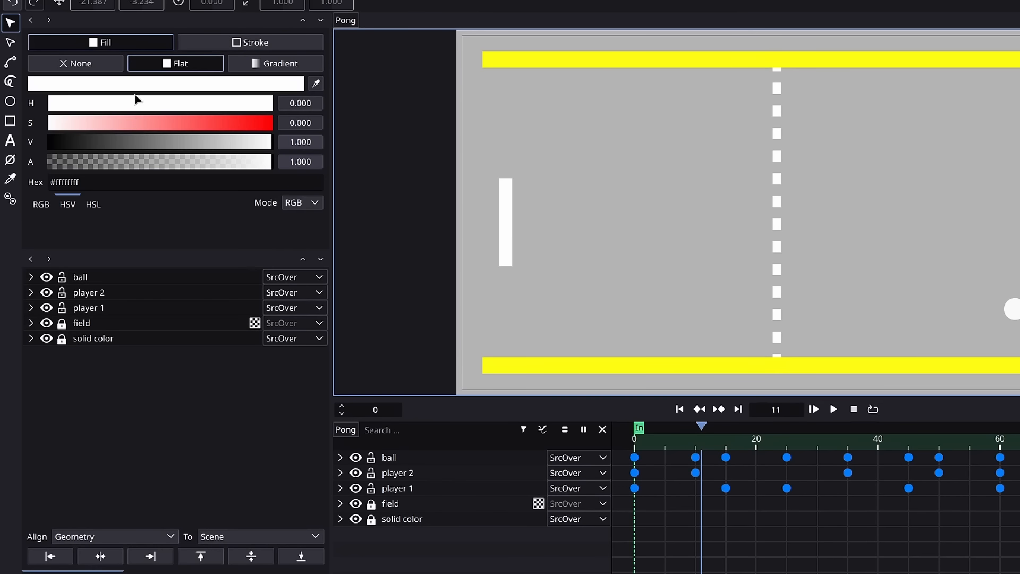
left_click_drag(154, 124, 210, 126)
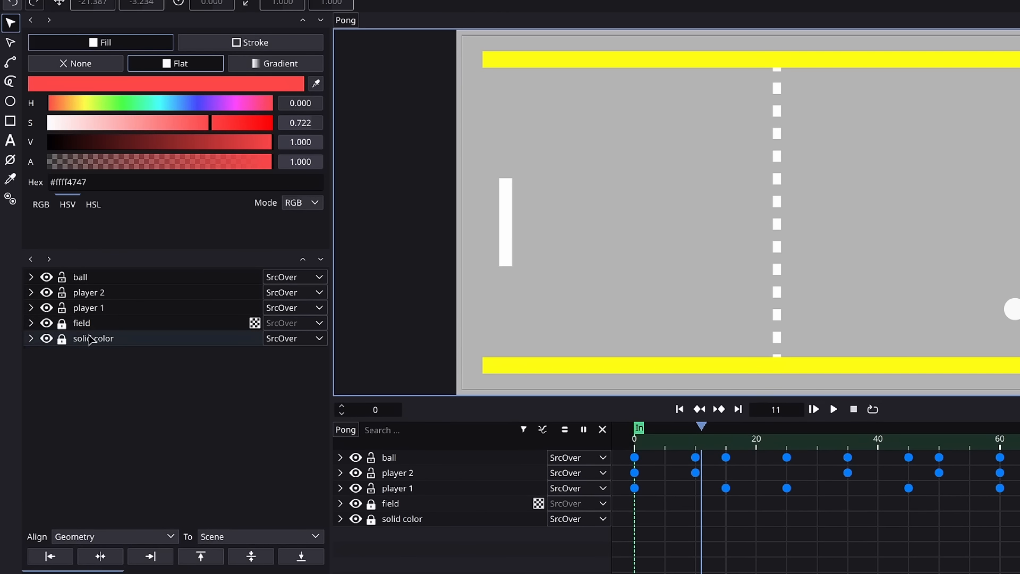
left_click(31, 339)
left_click(101, 340)
left_click(31, 339)
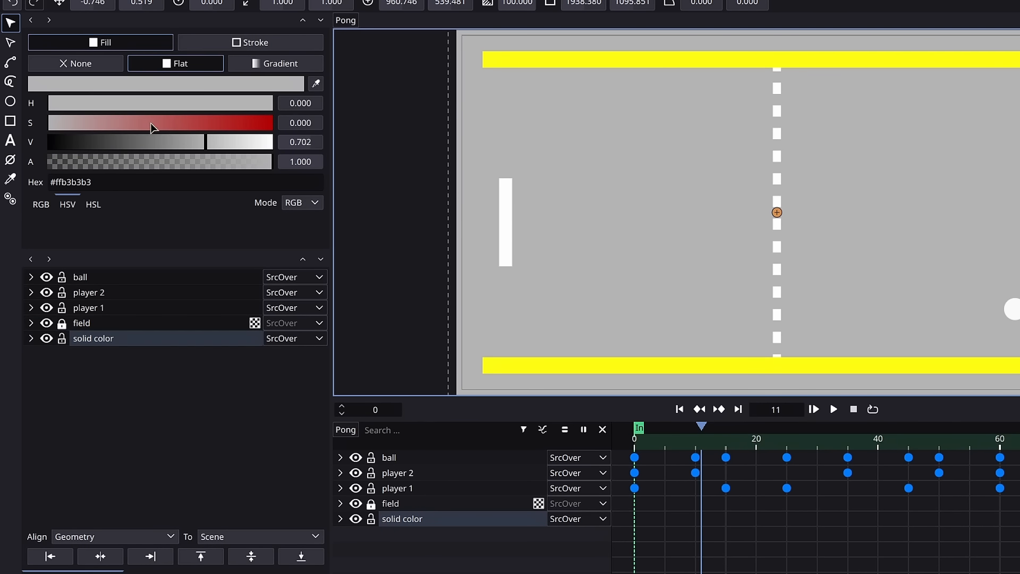
Step: Set the solid color layer's fill to dark navy with hue 0.651, saturation 0.877 and value 0.262
left_click_drag(150, 123, 218, 121)
left_click_drag(200, 104, 194, 101)
left_click_drag(193, 138, 106, 142)
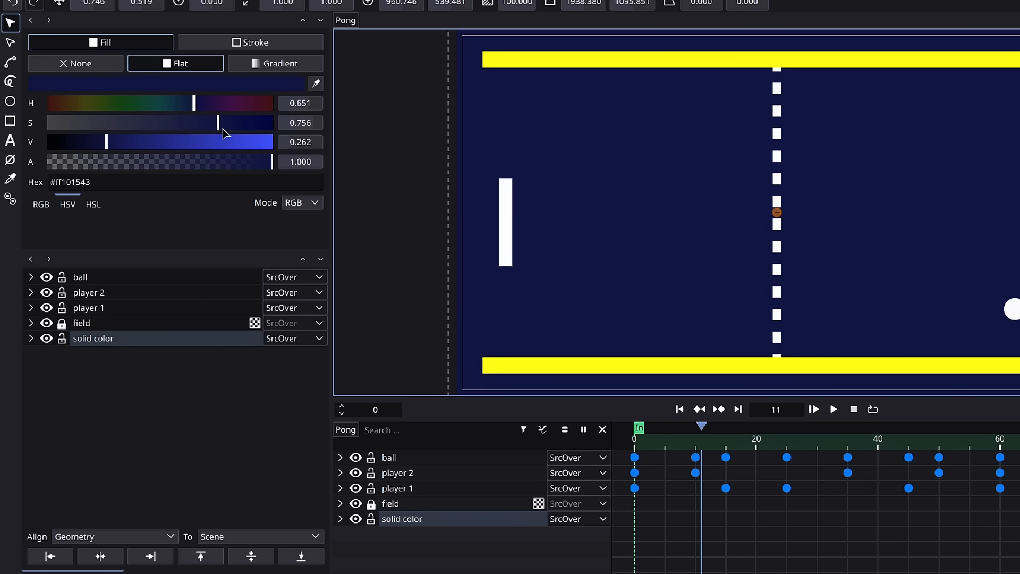
left_click_drag(222, 129, 245, 126)
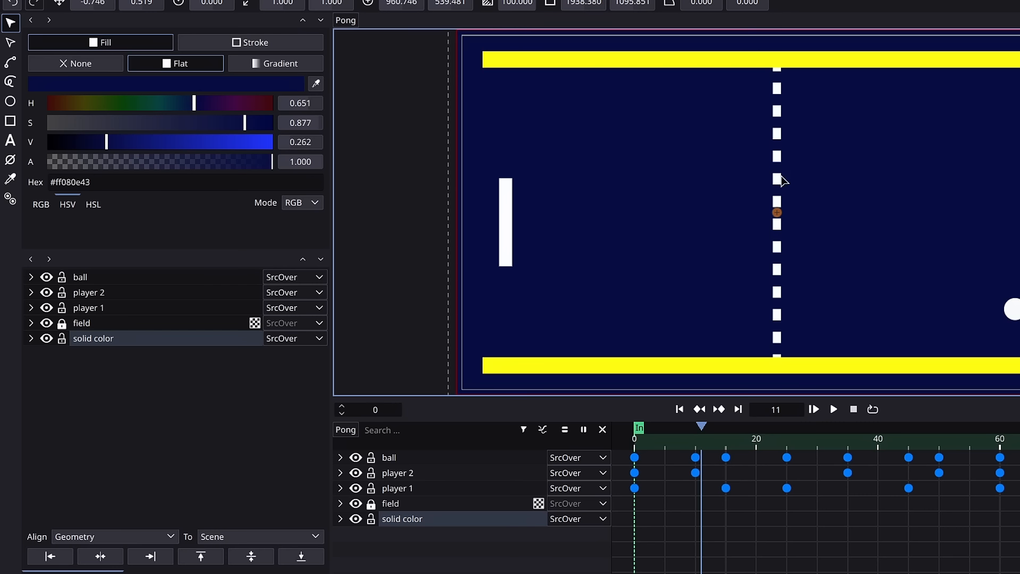
Step: Check the solid color layer's stroke settings and compare the RGB, HSL and HSV sliders of its fill
left_click(249, 43)
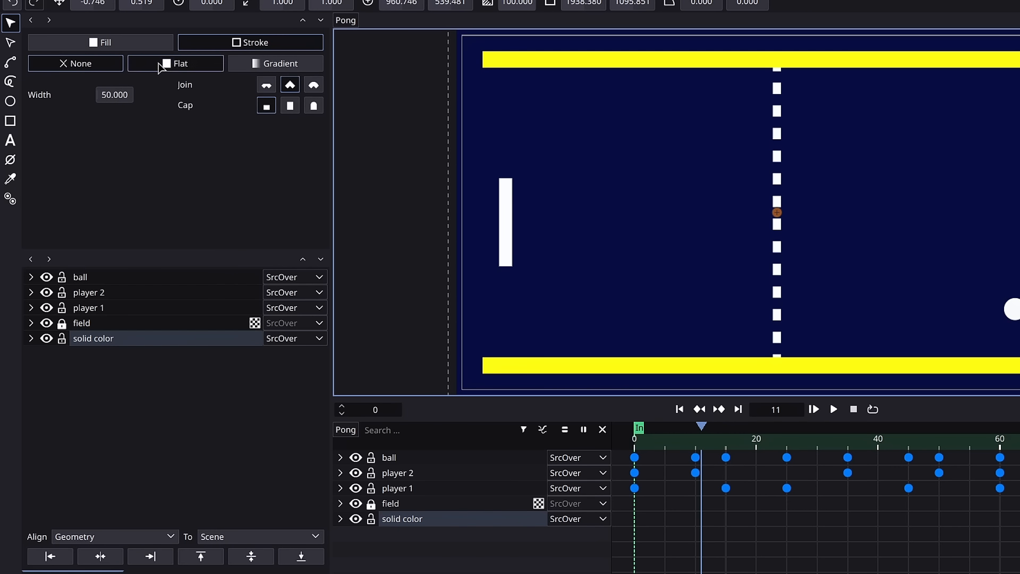
left_click(136, 44)
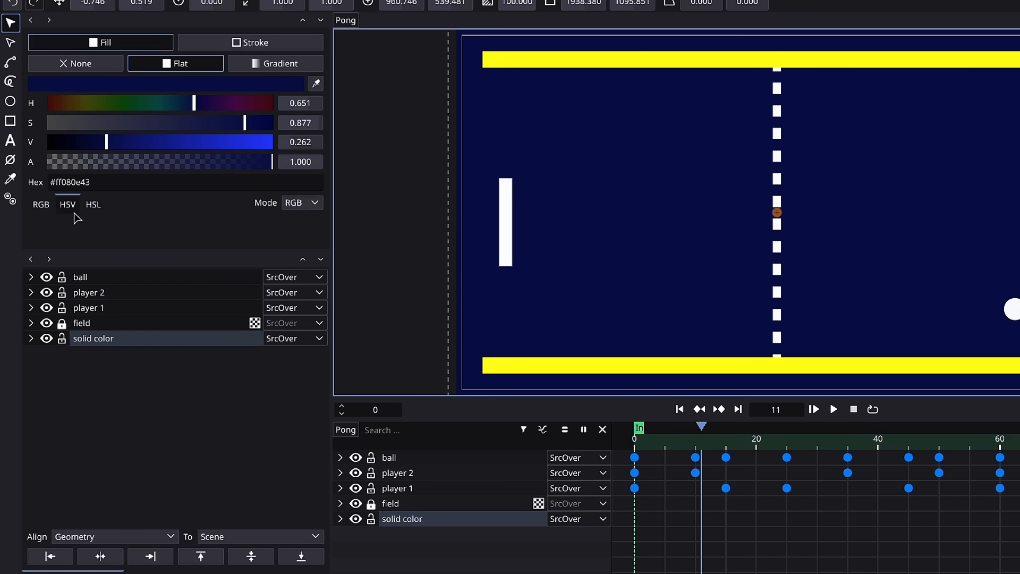
left_click(43, 211)
left_click(97, 212)
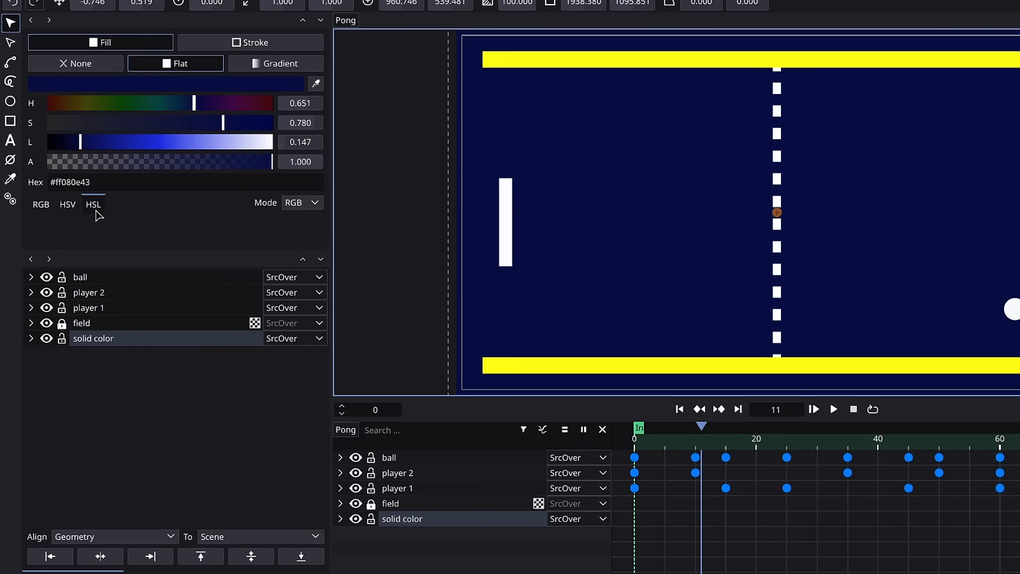
left_click(65, 212)
left_click(48, 210)
left_click(69, 211)
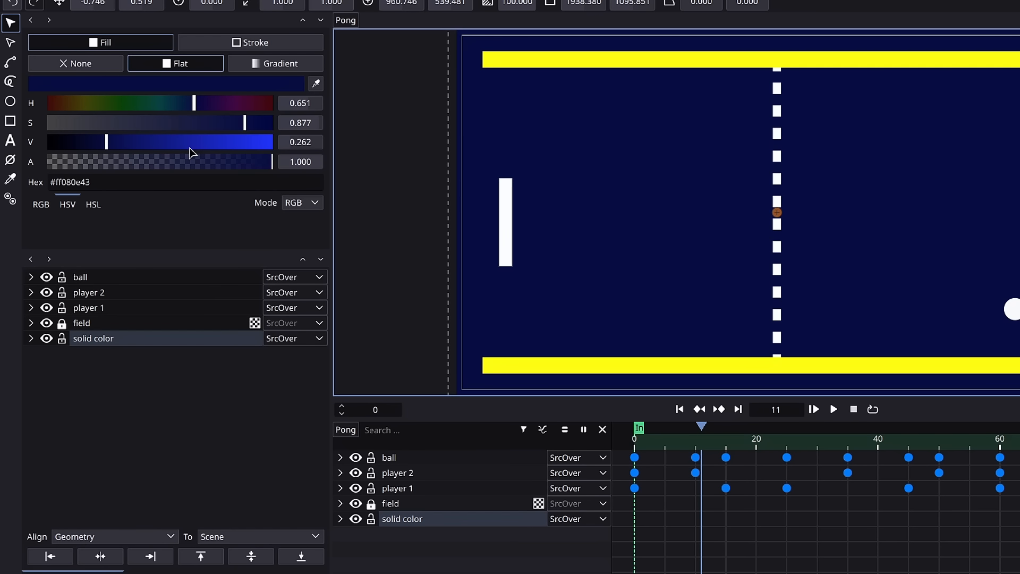
Step: Hide the fill and stroke settings, then select the ball and expand its properties
key("f")
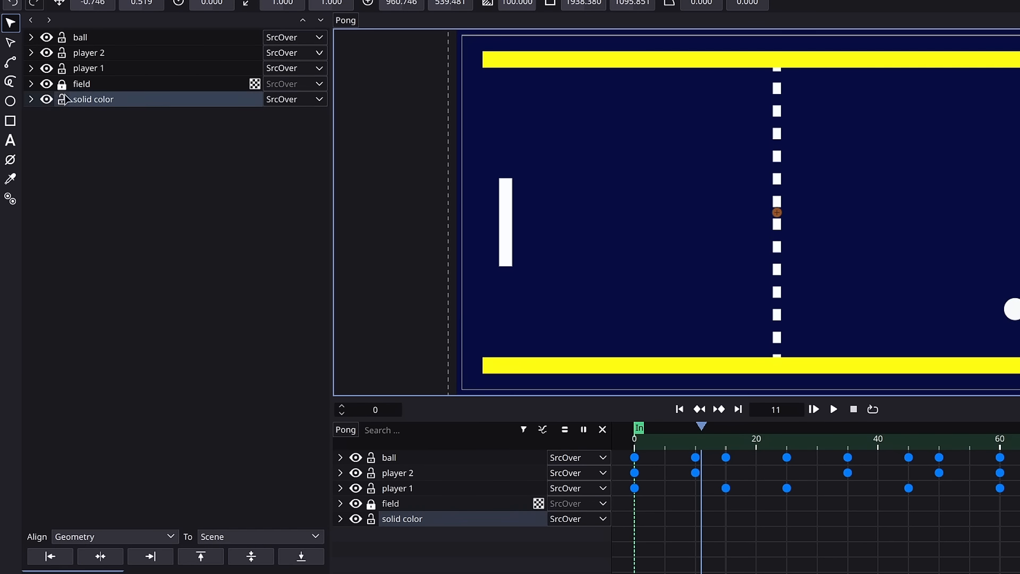
left_click(85, 38)
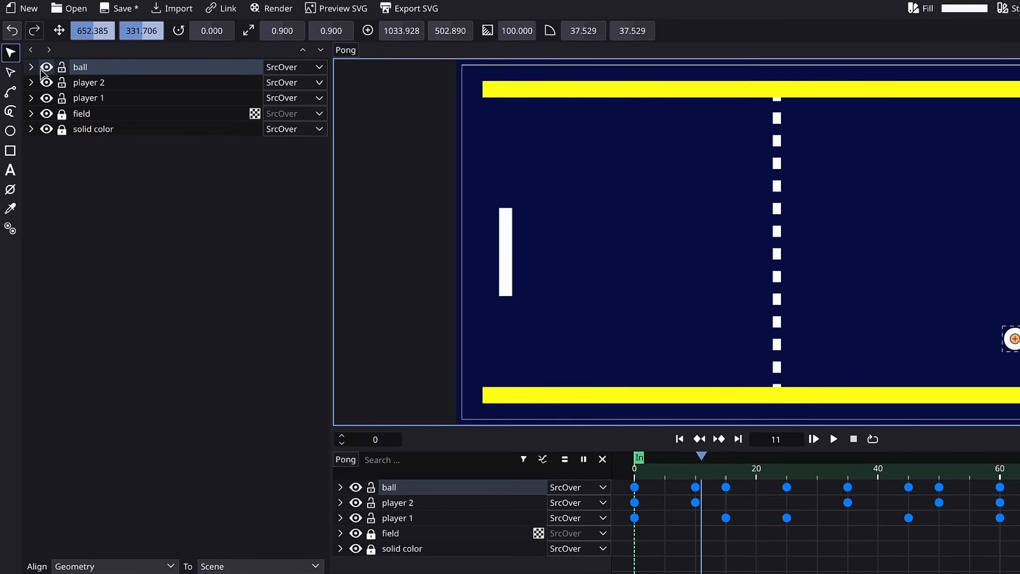
left_click(32, 38)
left_click(62, 87)
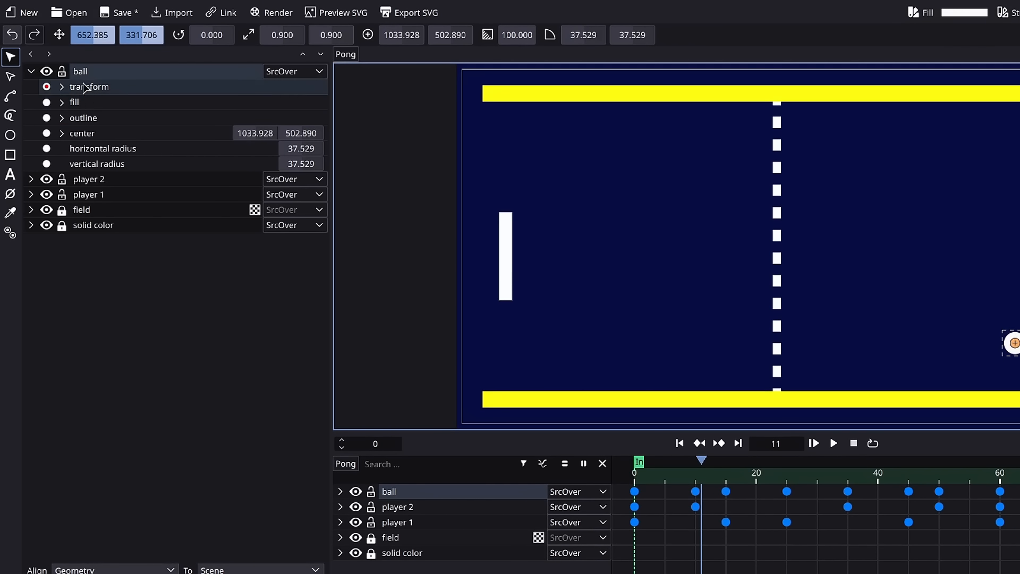
Step: Look through the raster effects available for the ball, by category and in the complete list
right_click(96, 72)
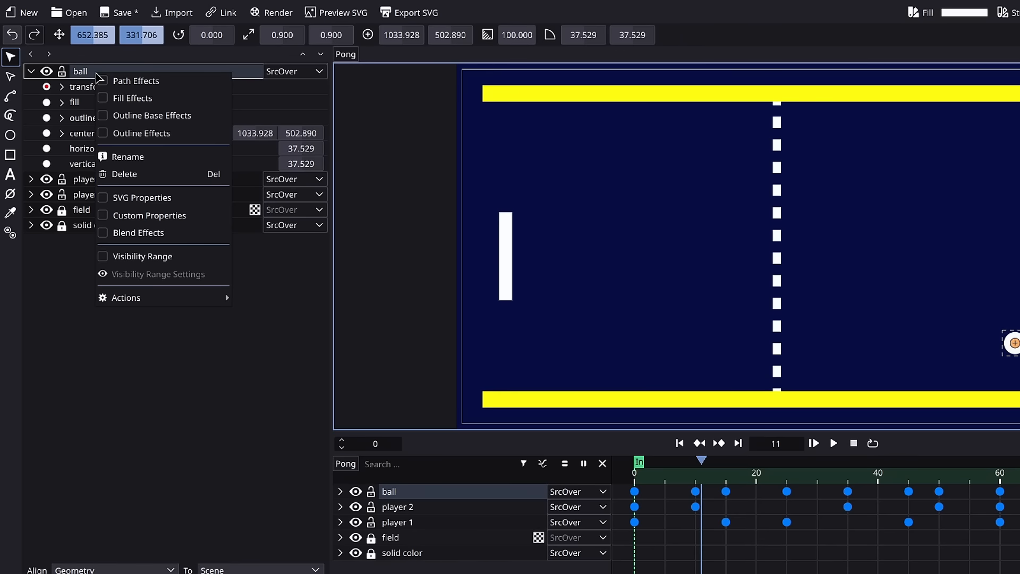
mouse_move(169, 306)
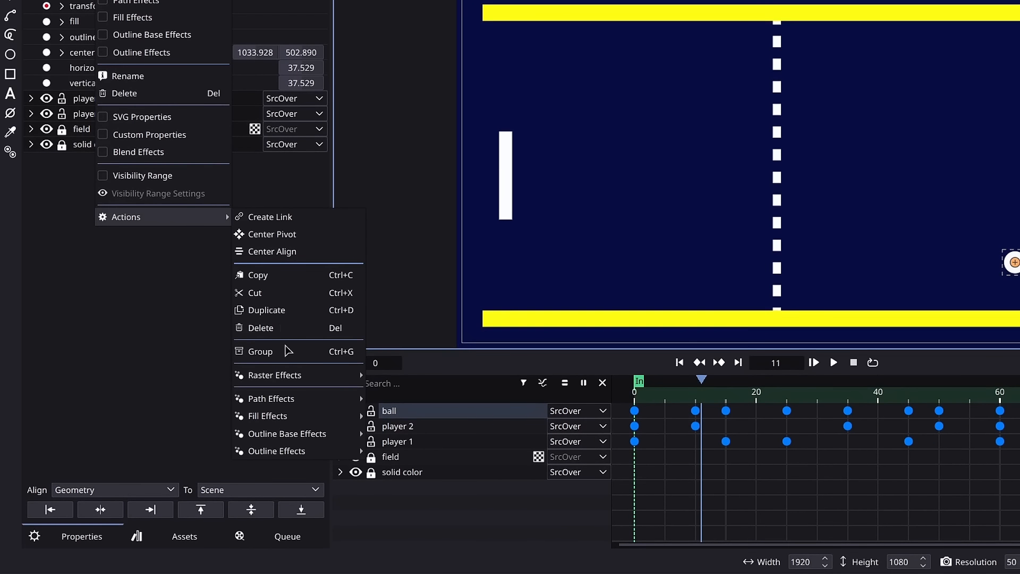
mouse_move(289, 419)
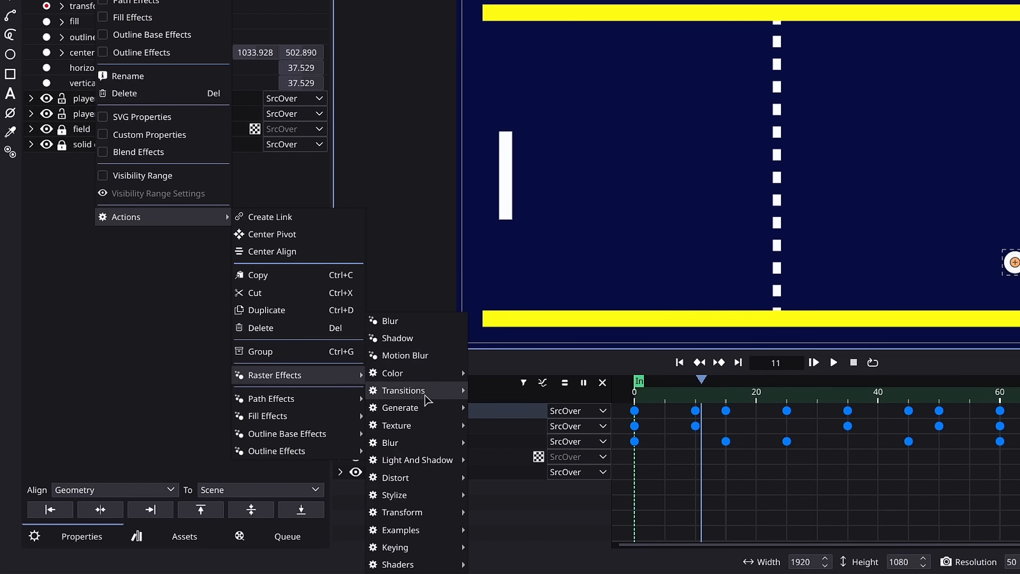
left_click(162, 372)
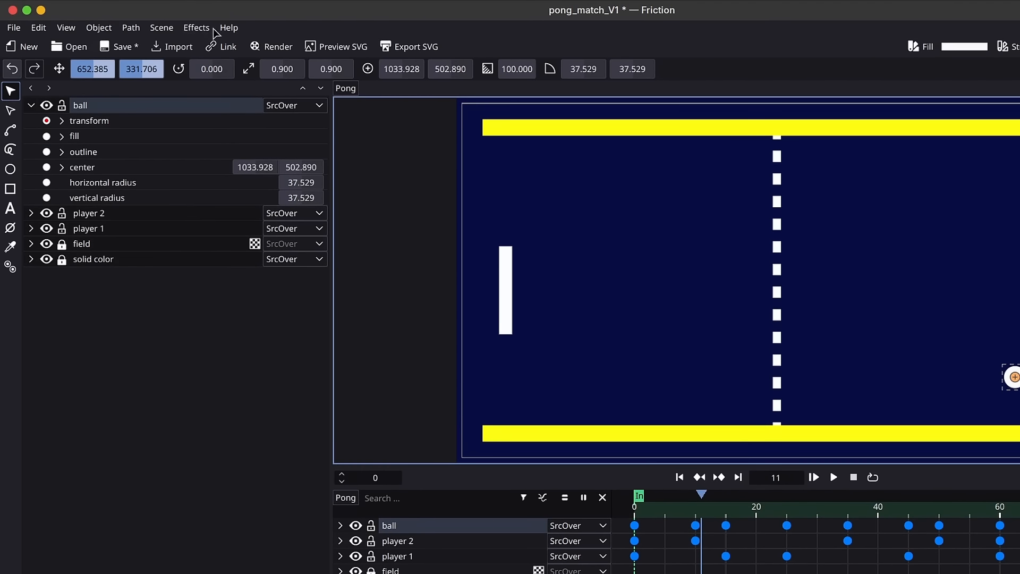
left_click(194, 29)
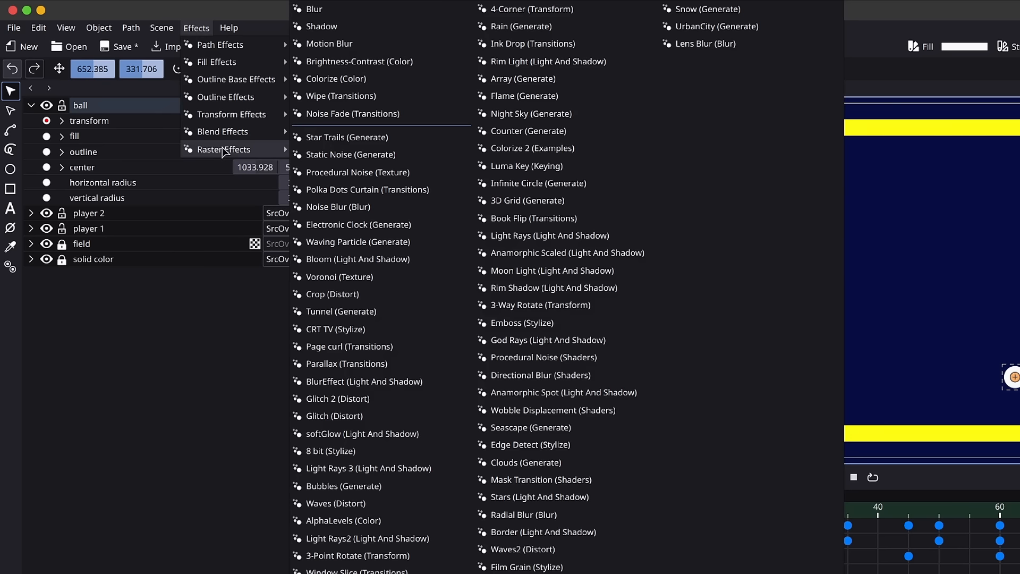
mouse_move(225, 151)
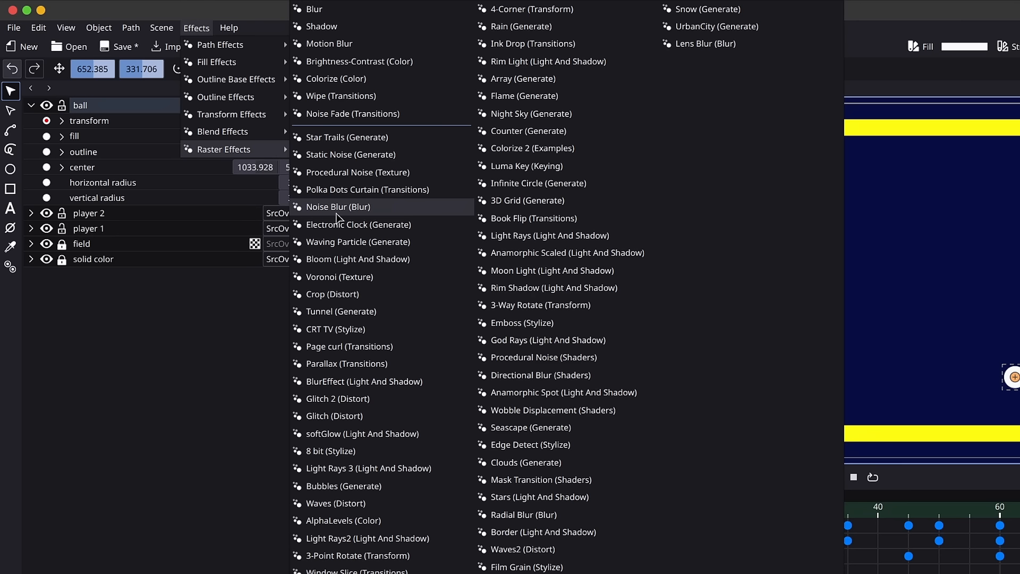
left_click(246, 303)
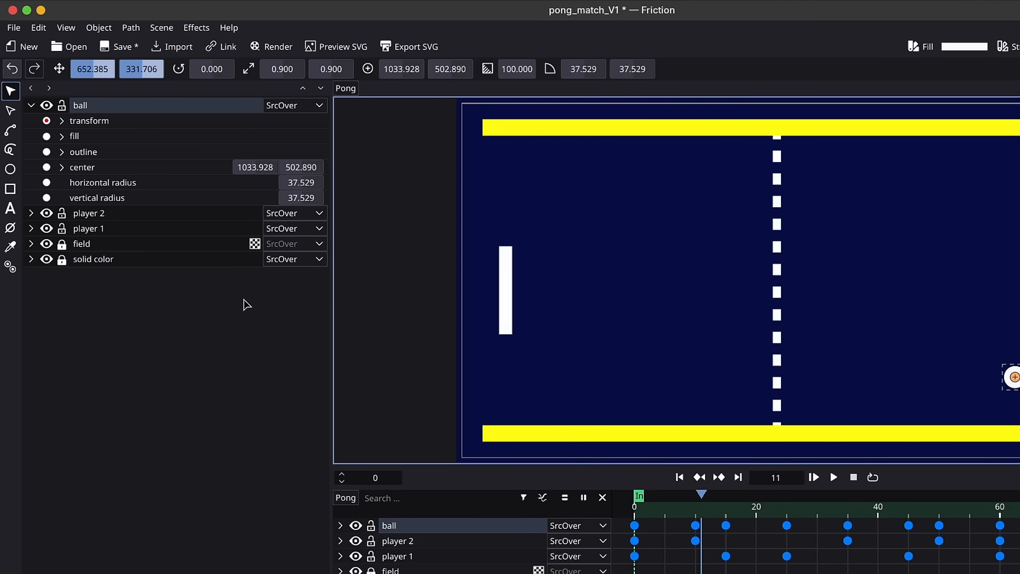
Step: Add a Motion Blur raster effect to the ball and expand its parameters
right_click(82, 105)
mouse_move(190, 341)
mouse_move(308, 497)
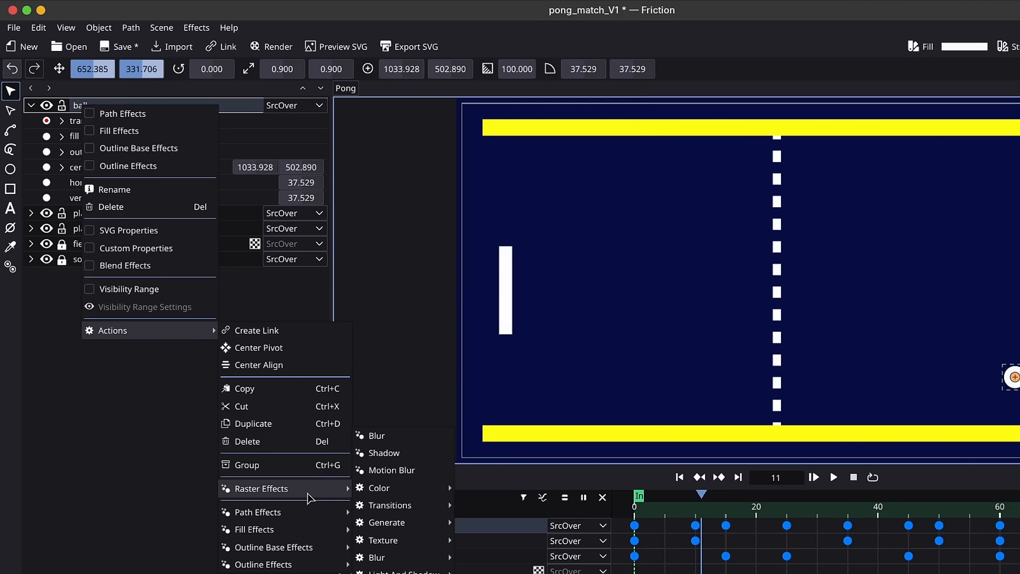
left_click(415, 477)
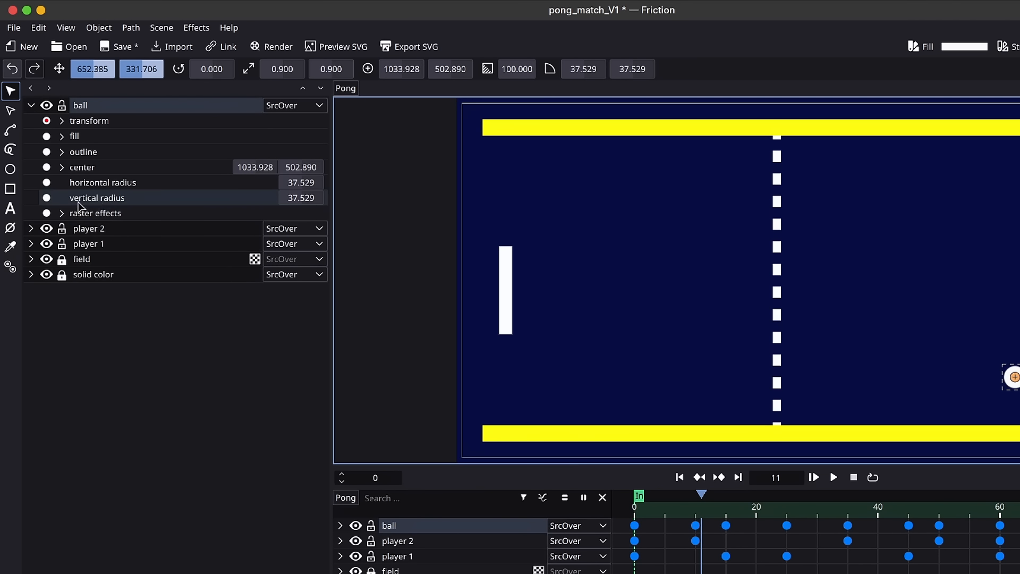
left_click(61, 213)
left_click(77, 230)
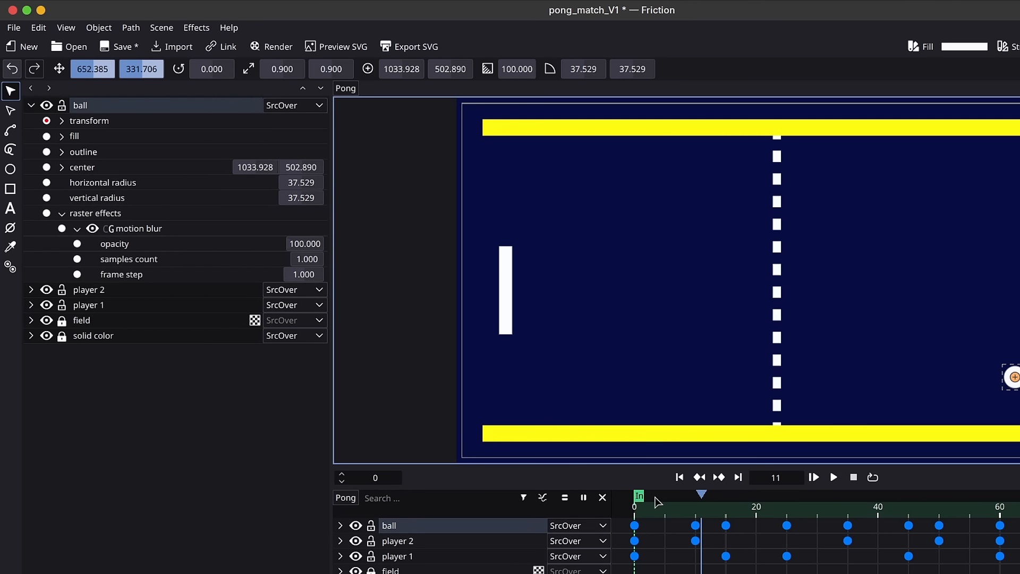
Step: Go to frame 21 and set the frame step of the ball's motion blur to 0.125
left_click_drag(679, 511, 763, 511)
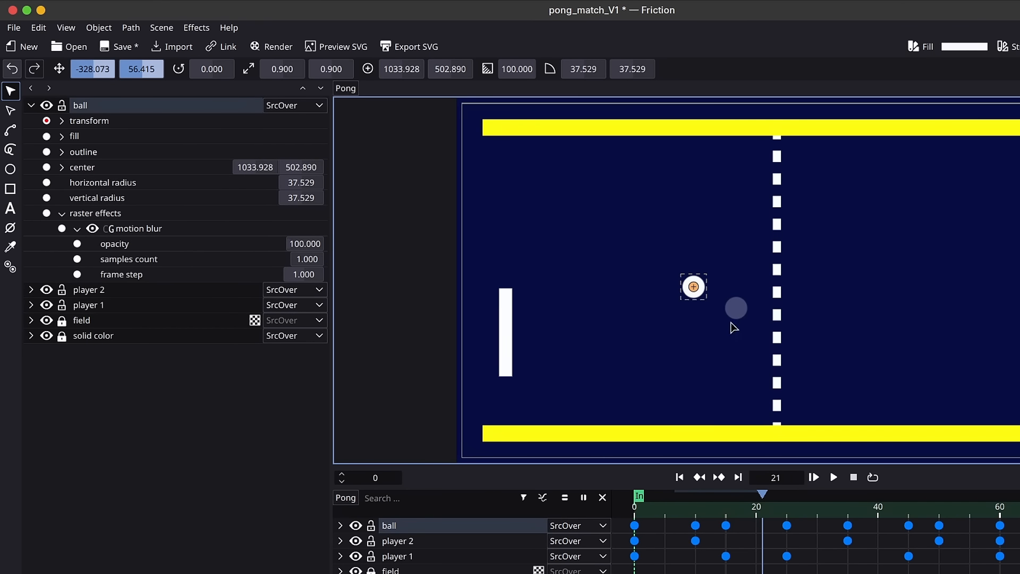
left_click(312, 273)
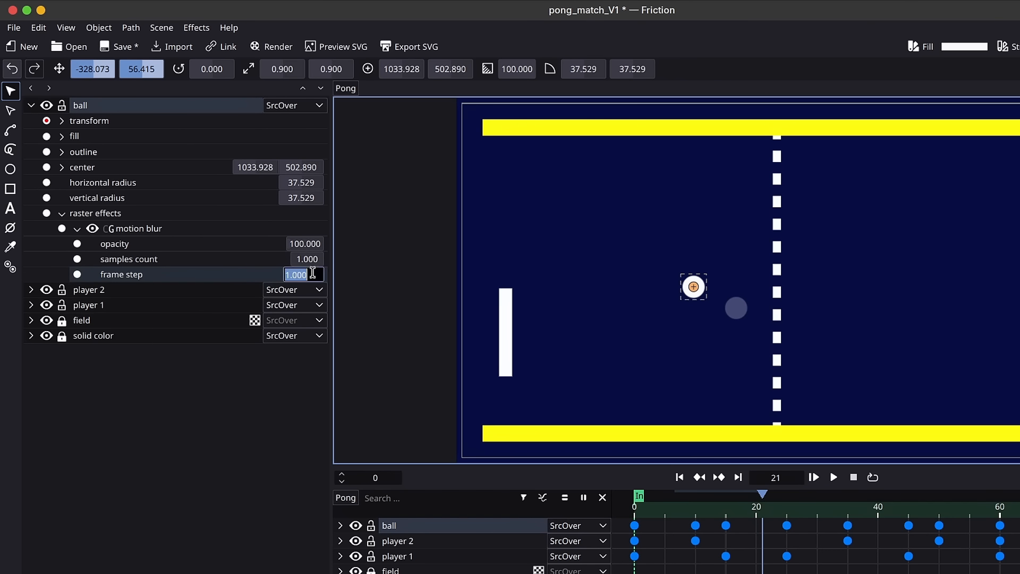
type(".125")
key("Return")
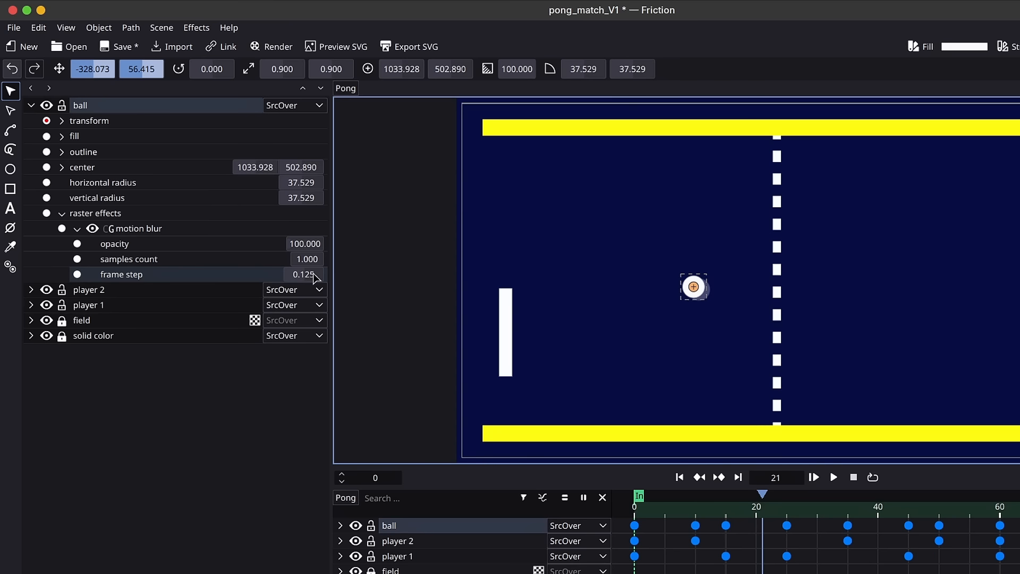
Step: Set the ball's motion blur frame step to 0.15, its samples count to 4.6 and its opacity to 59.1
left_click(310, 274)
type(".15")
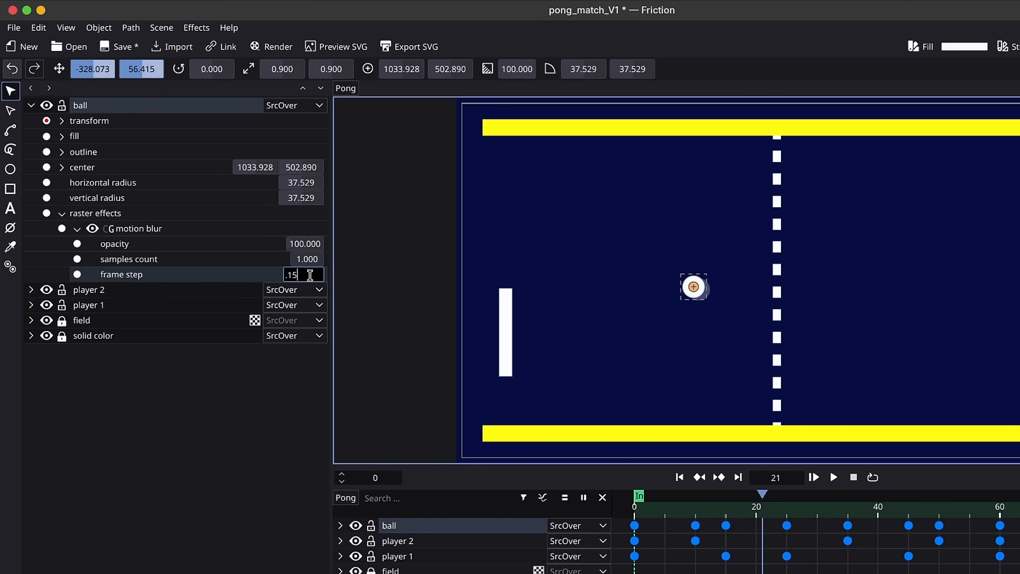
key("Return")
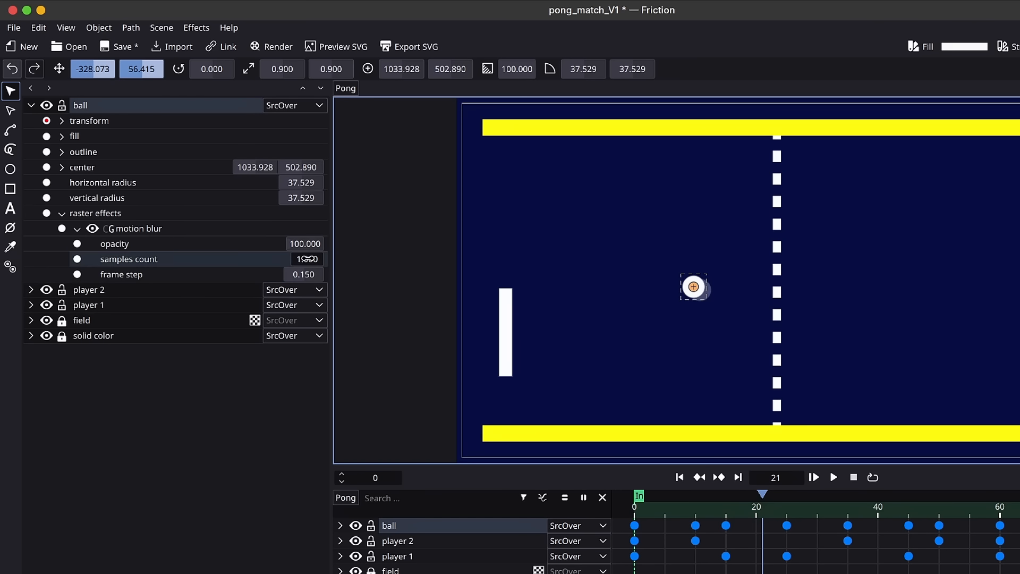
mouse_move(301, 258)
left_mouse_down()
mouse_move(335, 259)
mouse_move(290, 240)
mouse_move(320, 259)
mouse_move(303, 259)
left_mouse_up()
Step: At frame 45, set the motion blur's samples count to 6 and its frame step to 0.1
left_click_drag(655, 506, 864, 573)
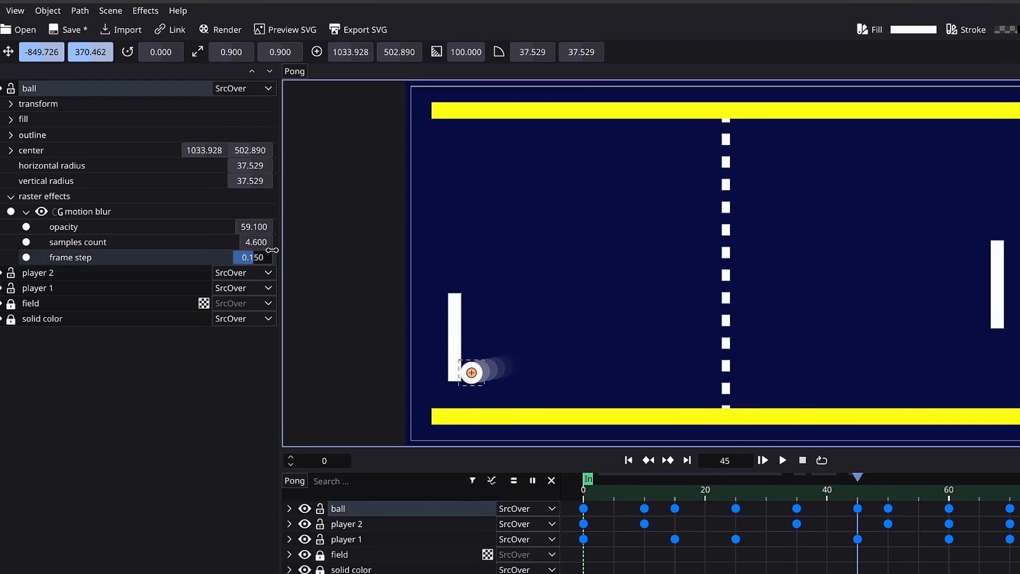
left_click_drag(255, 242, 266, 242)
left_click(257, 258)
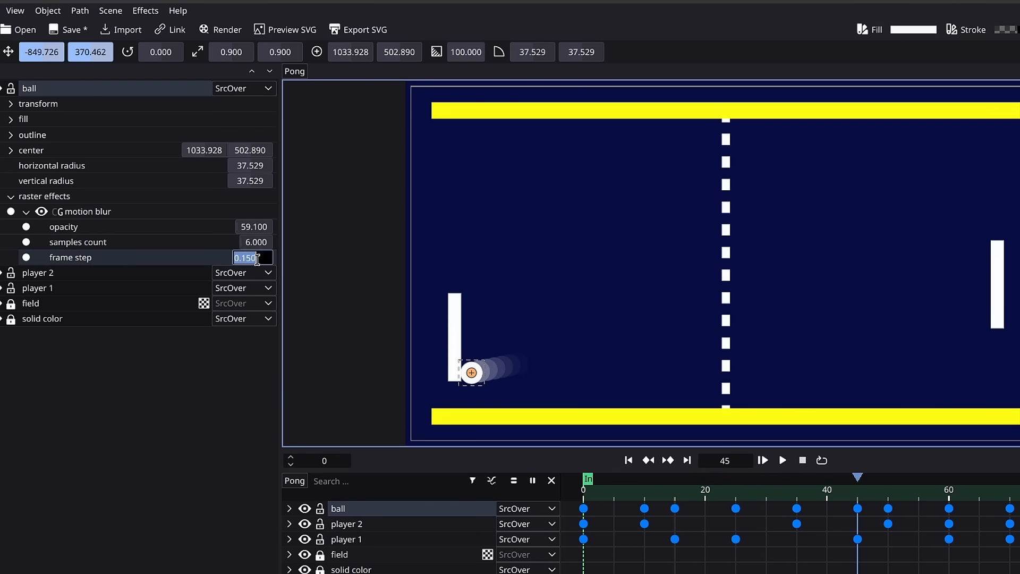
type("0.1")
key("Return")
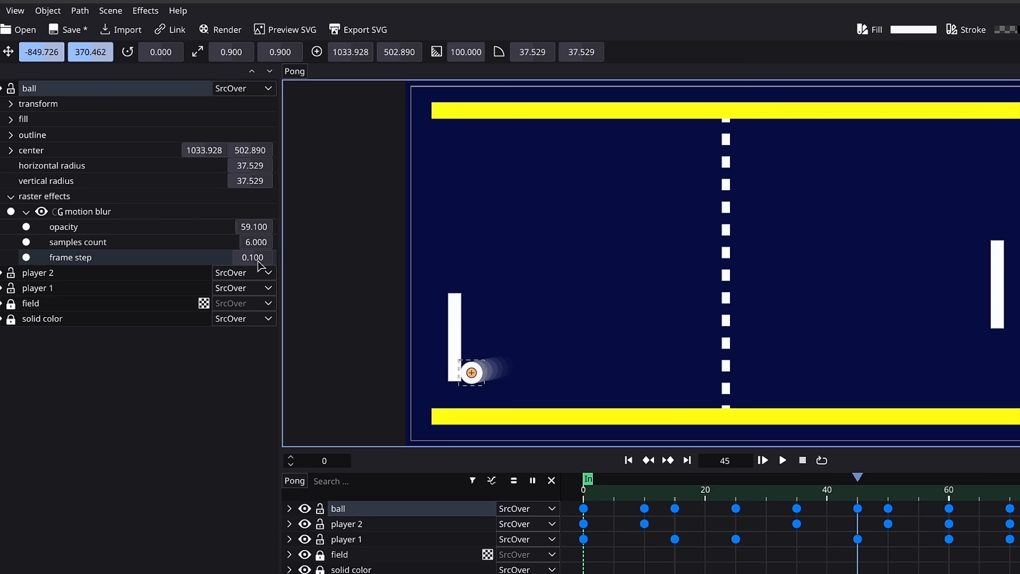
Step: At frame 51, adjust the motion blur to opacity 97.9, samples count 3 and frame step 0.175
left_click_drag(652, 500, 894, 563)
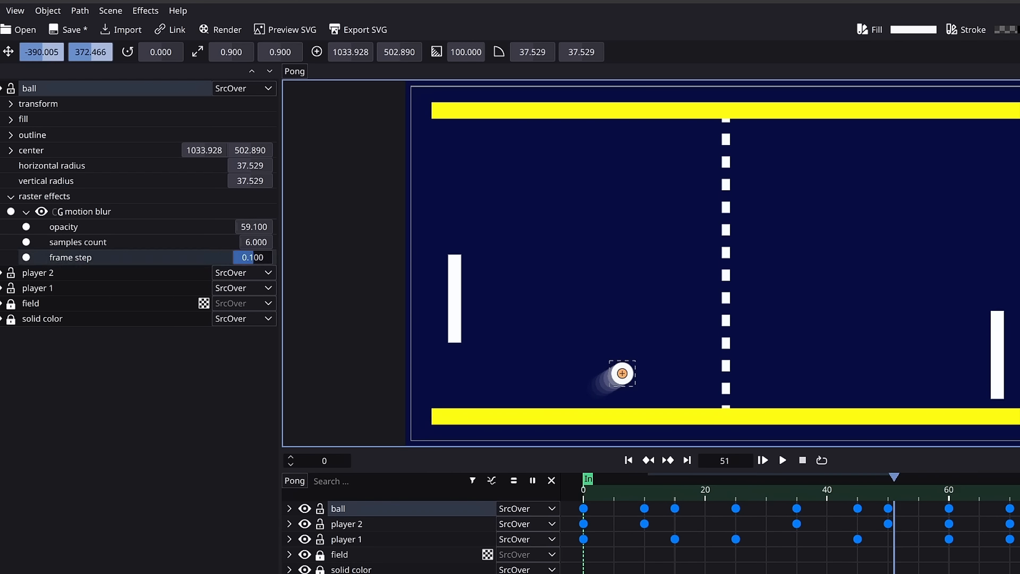
left_click(252, 259)
mouse_move(252, 259)
left_mouse_down()
mouse_move(236, 259)
mouse_move(264, 260)
mouse_move(247, 243)
left_mouse_up()
mouse_move(255, 228)
left_mouse_down()
mouse_move(268, 229)
mouse_move(259, 260)
mouse_move(261, 229)
left_mouse_up()
left_click_drag(264, 245, 260, 245)
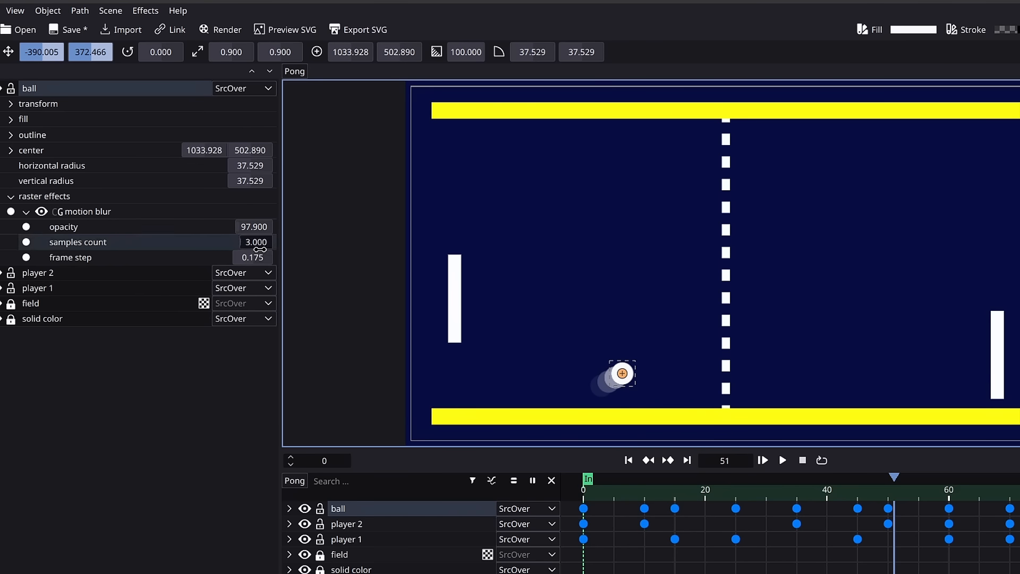
Step: Try a frame step of 1.5 for the ball's motion blur
left_click(256, 257)
type("1.5")
key("Return")
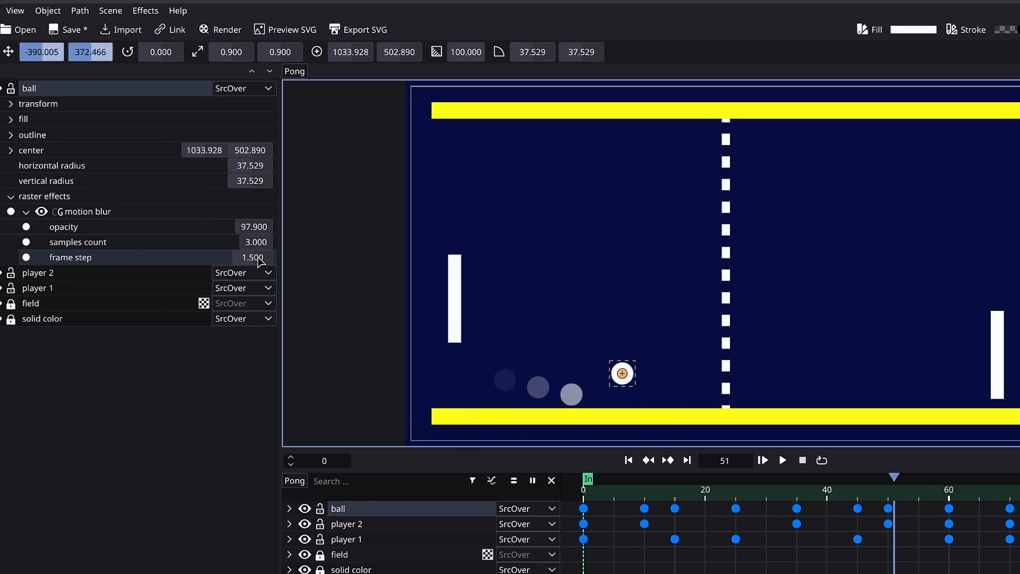
Step: Set the motion blur's frame step to 0.15 and scrub through the animation to frame 58
left_click(259, 258)
type("1")
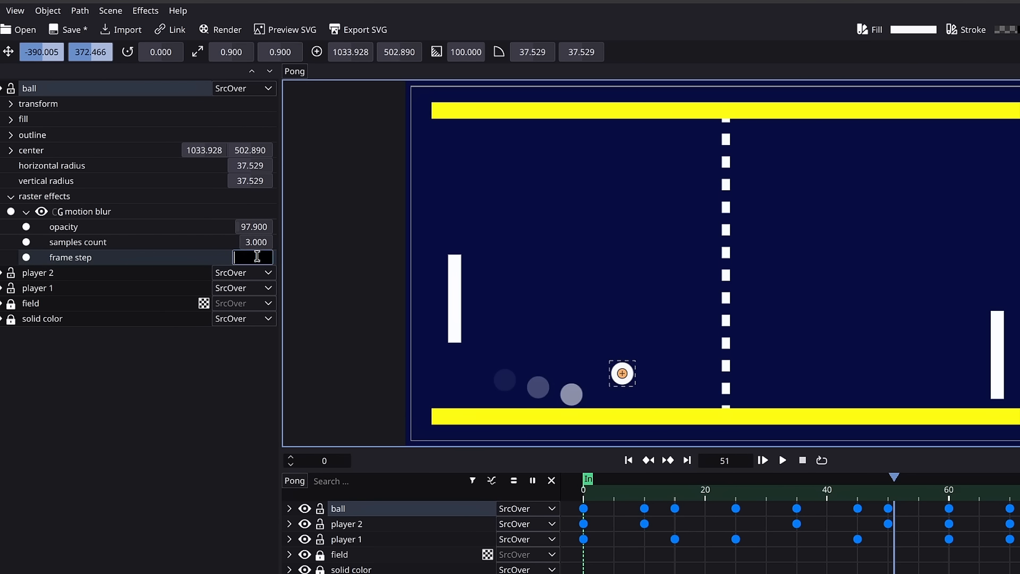
type("5")
key("Return")
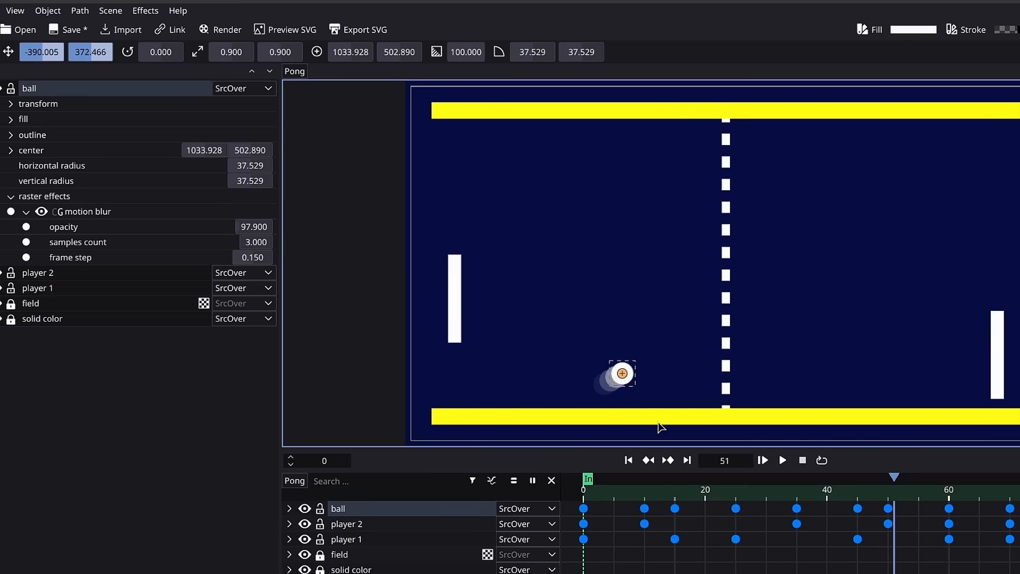
left_click_drag(651, 498, 937, 573)
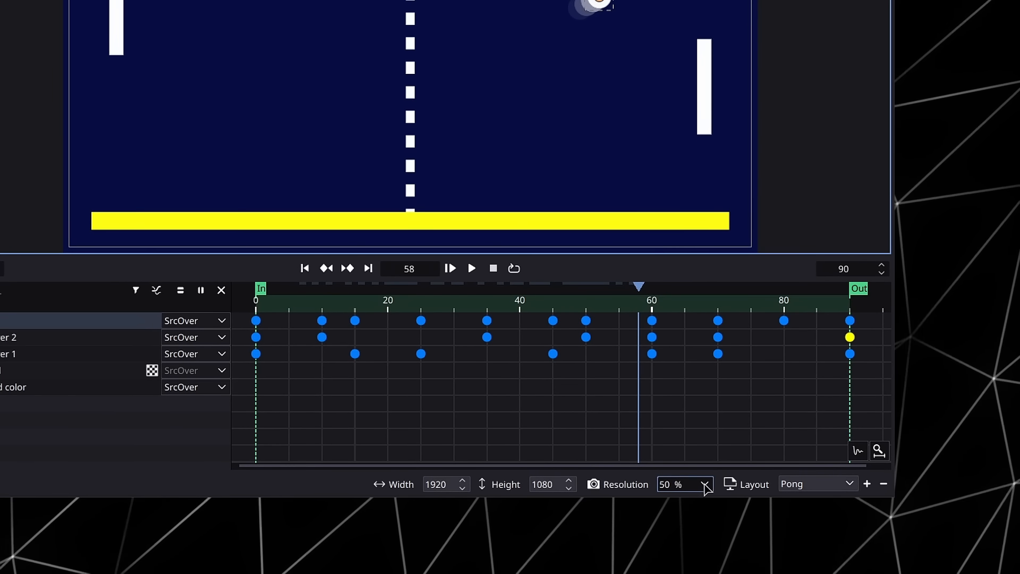
Step: Set the scene's preview resolution to 100 %, add the Pong scene to the render queue and expand its output settings
scroll(705, 483, "up", 2)
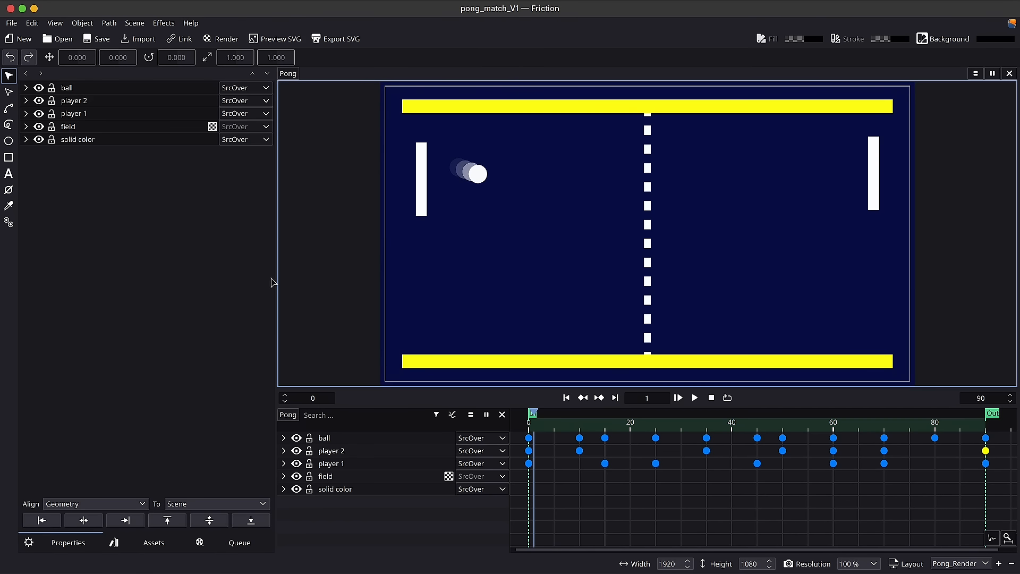
left_click(224, 546)
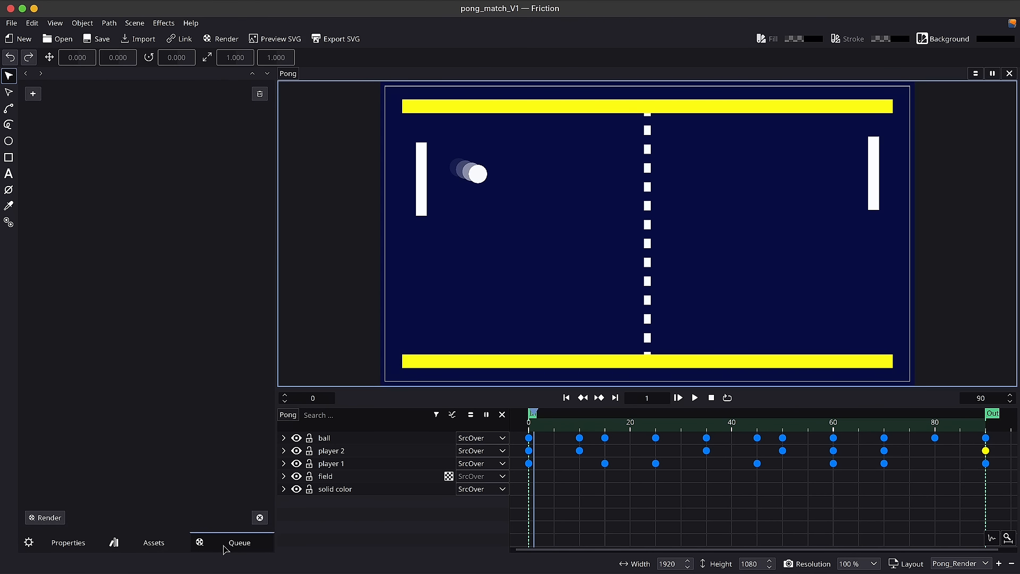
left_click(34, 96)
left_click(48, 118)
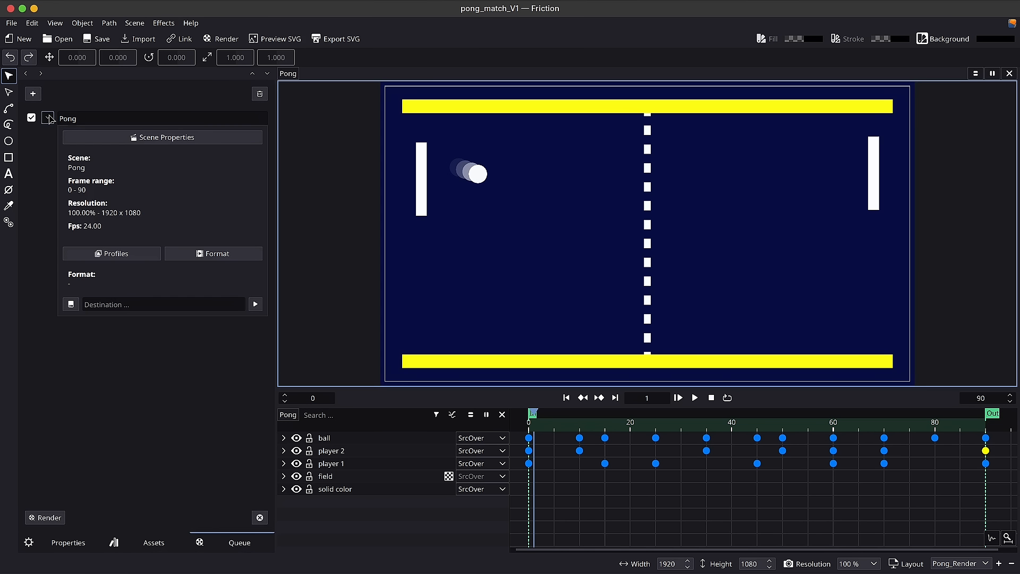